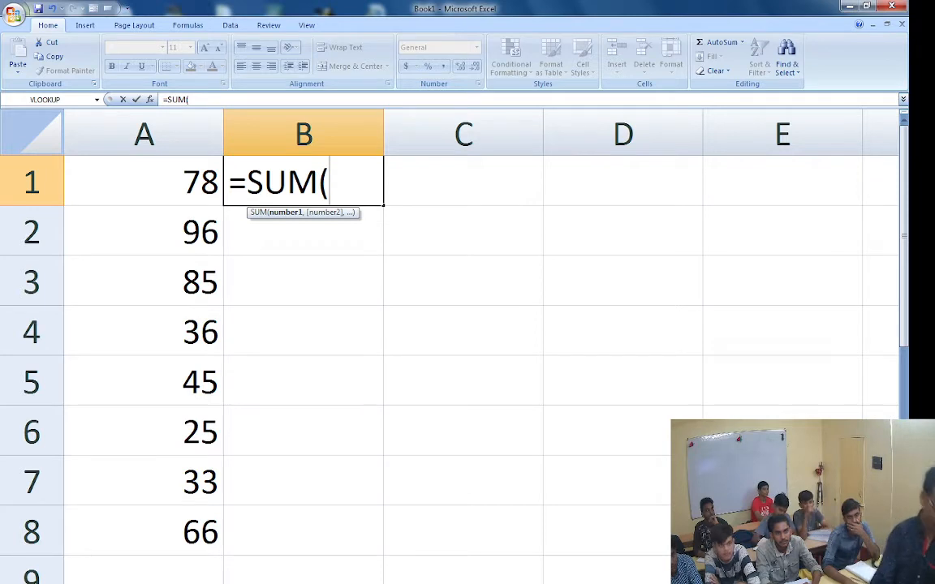
# Complete the formula in B1 as =SUM(A1:A8) and review it in the cell.
pyautogui.write('A1')
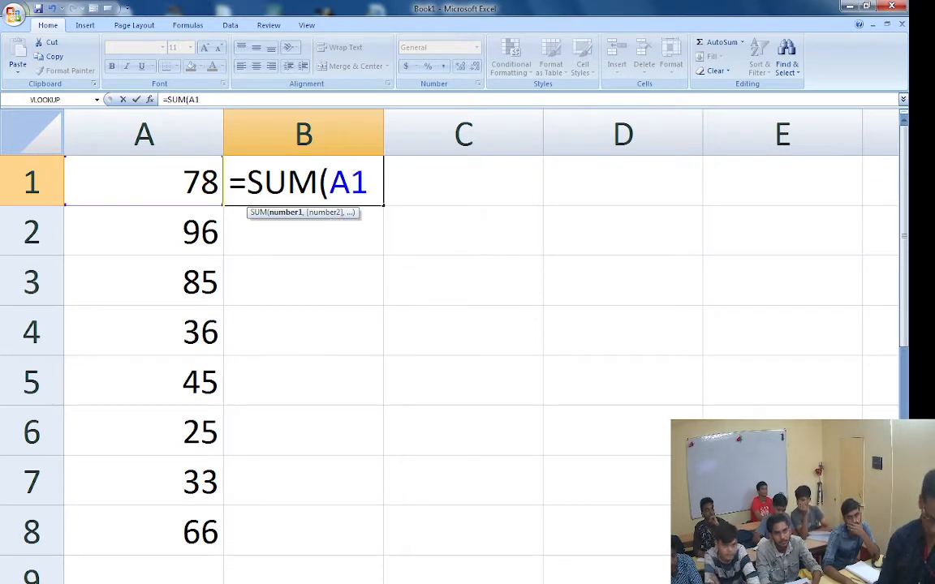
pyautogui.write(':A8')
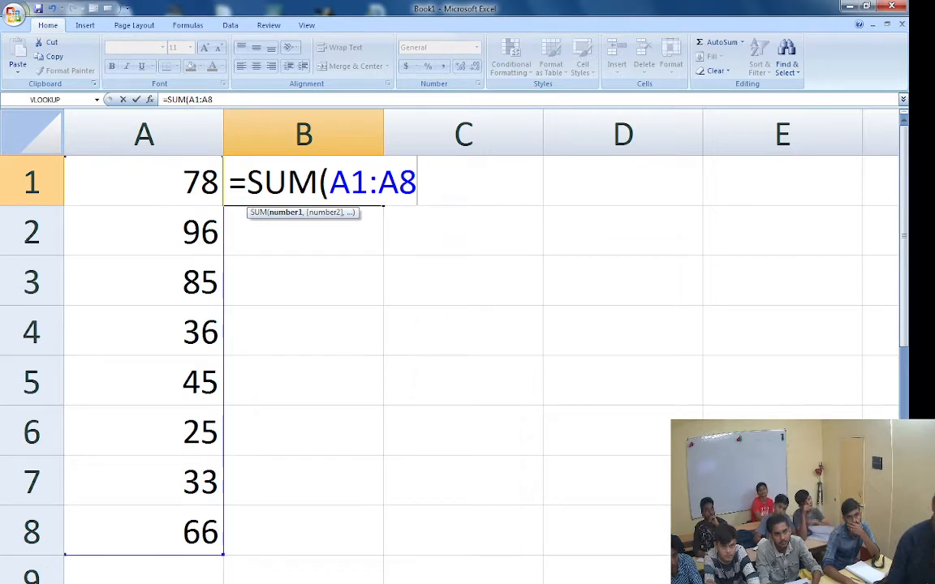
pyautogui.write(')')
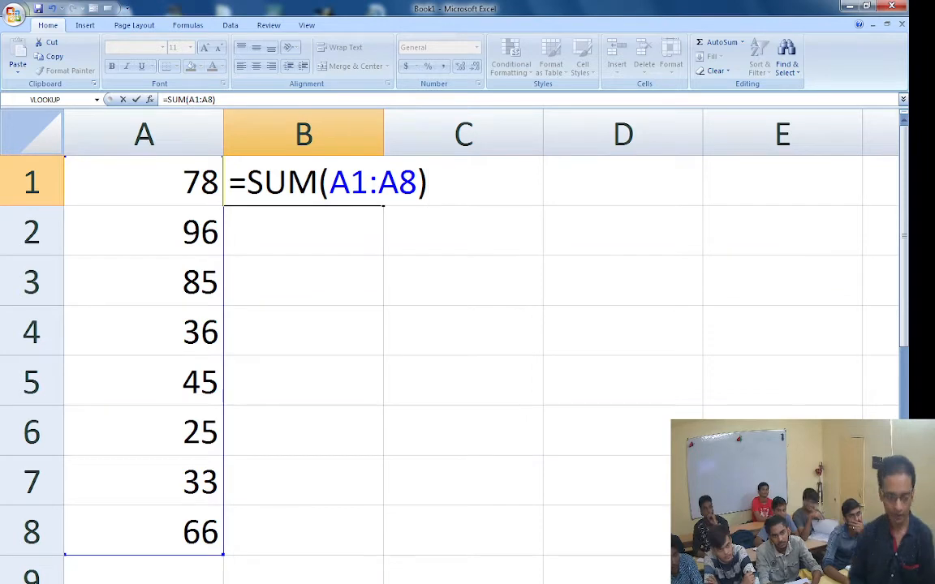
pyautogui.press('Return')
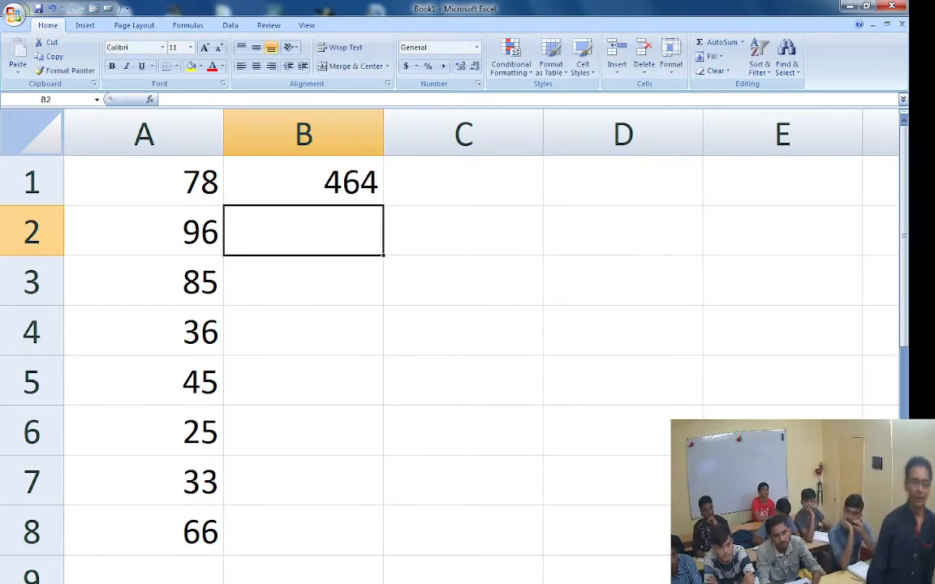
pyautogui.press('Up')
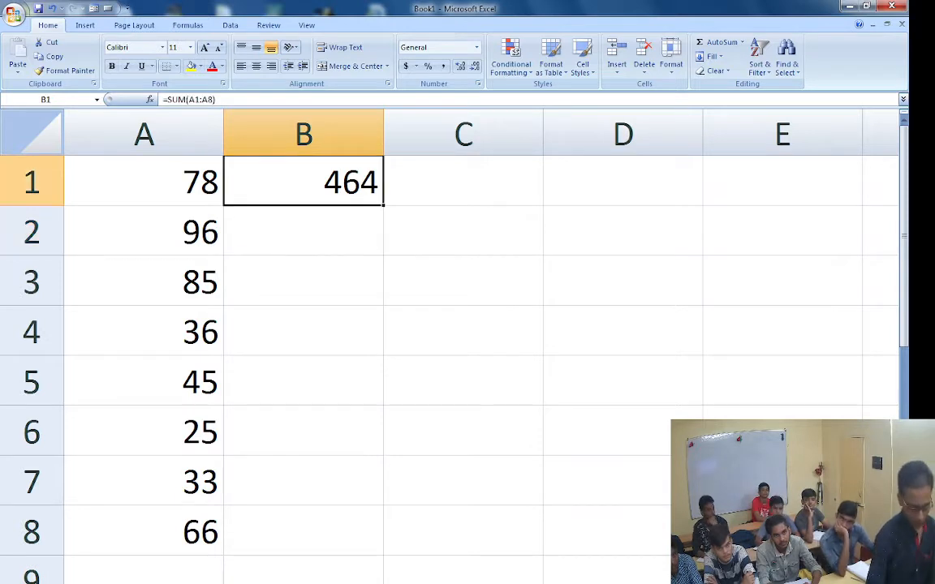
pyautogui.press('F2')
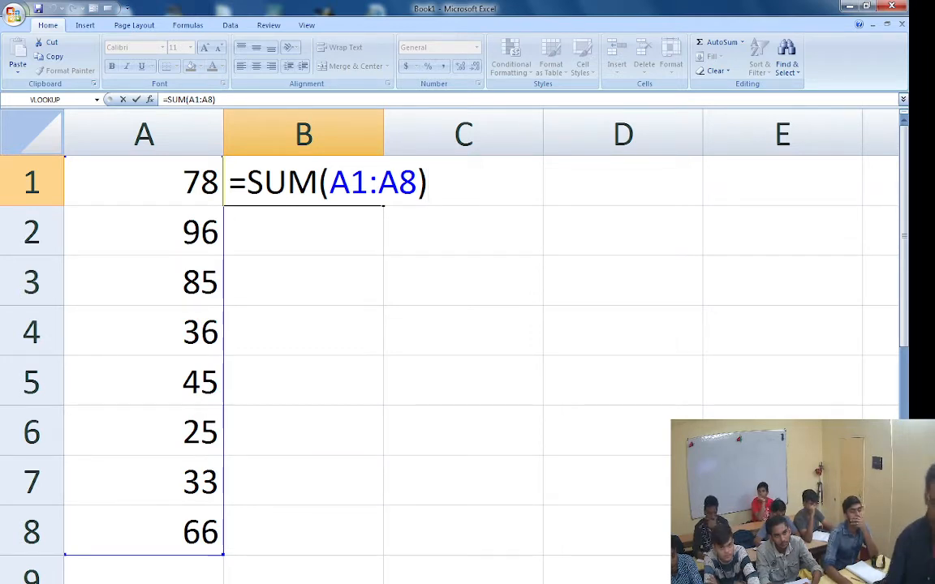
pyautogui.press('Return')
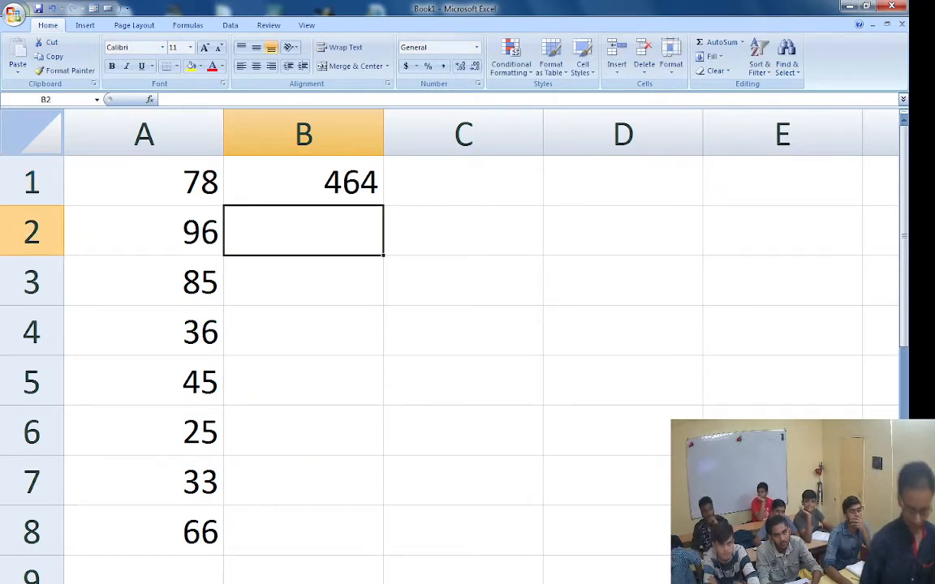
# Enter =SUMIF(A1:A8,">50") in B2 to add only the column A values greater than 50.
pyautogui.write('=SUM(')
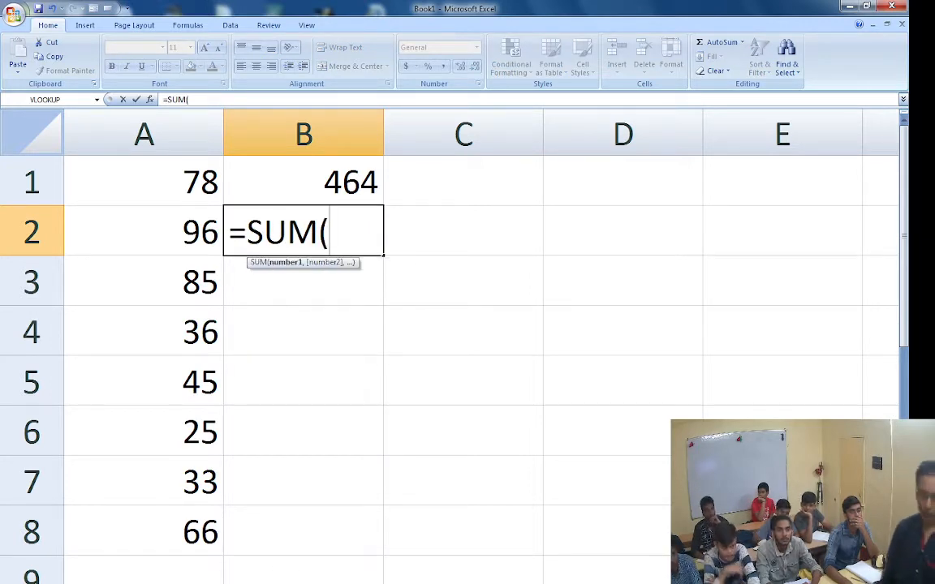
pyautogui.press('BackSpace')
pyautogui.write('IF(')
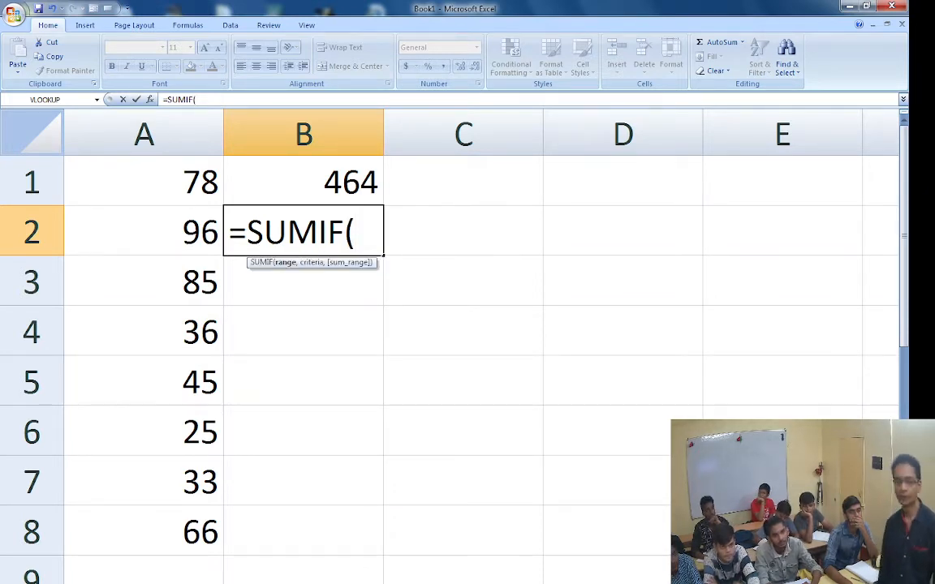
pyautogui.write('A1:')
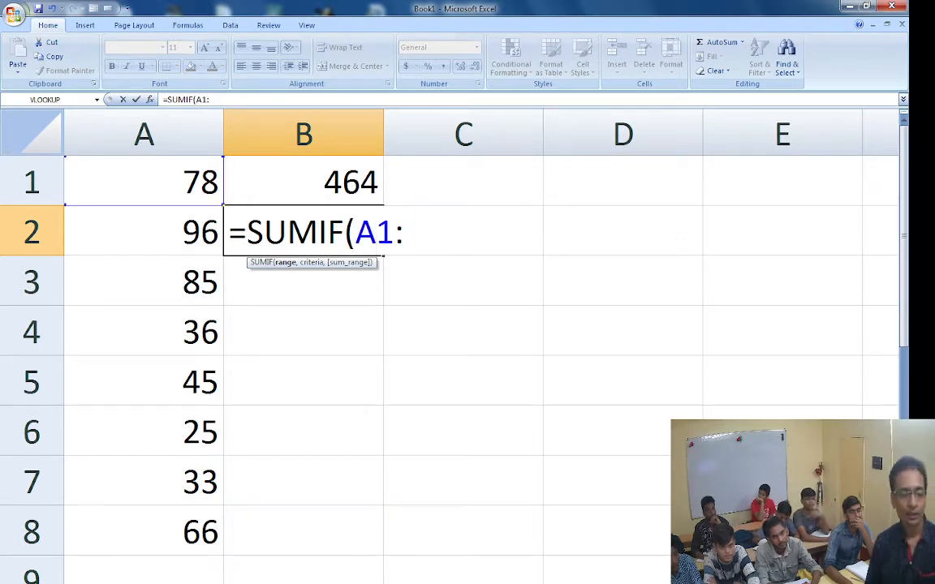
pyautogui.write('A')
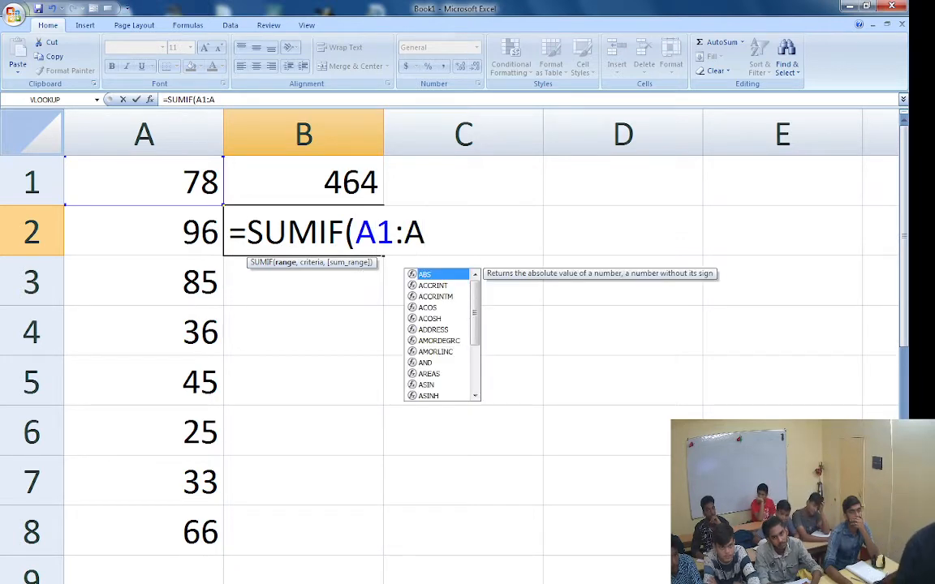
pyautogui.write('8,')
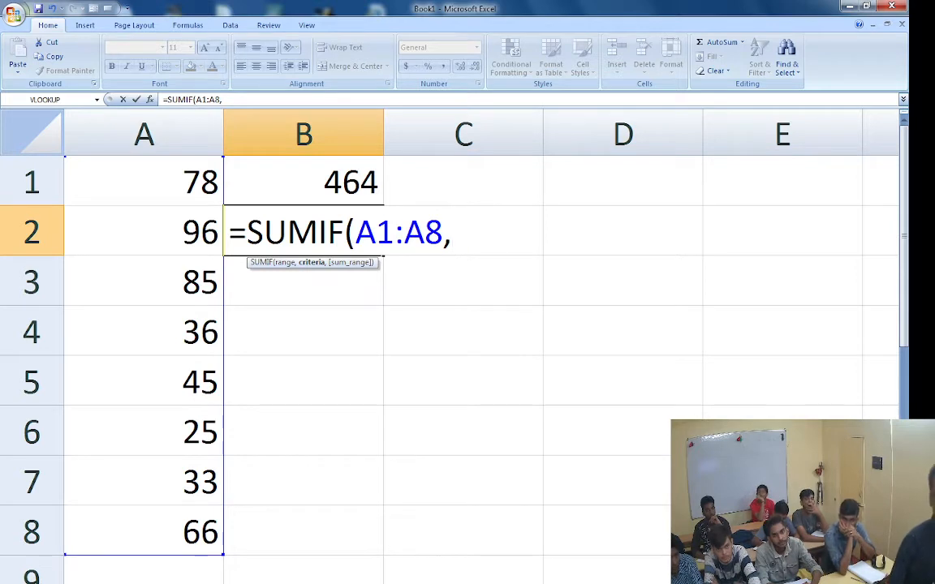
pyautogui.write('"')
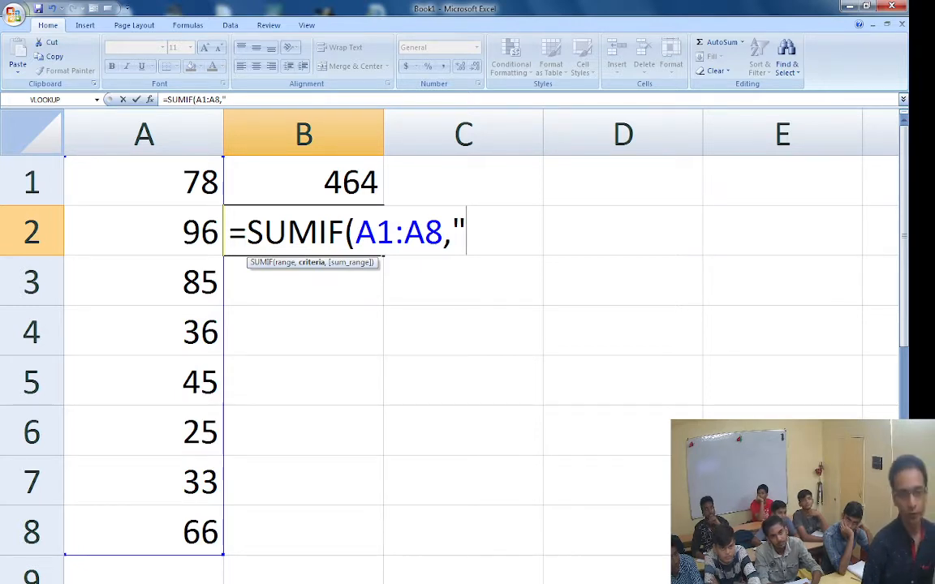
pyautogui.write('>5')
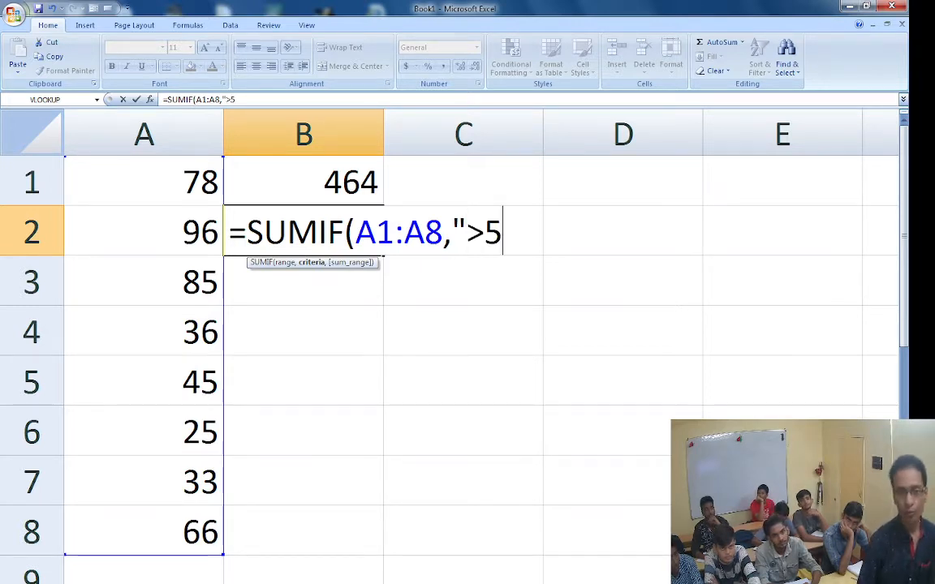
pyautogui.write('0"')
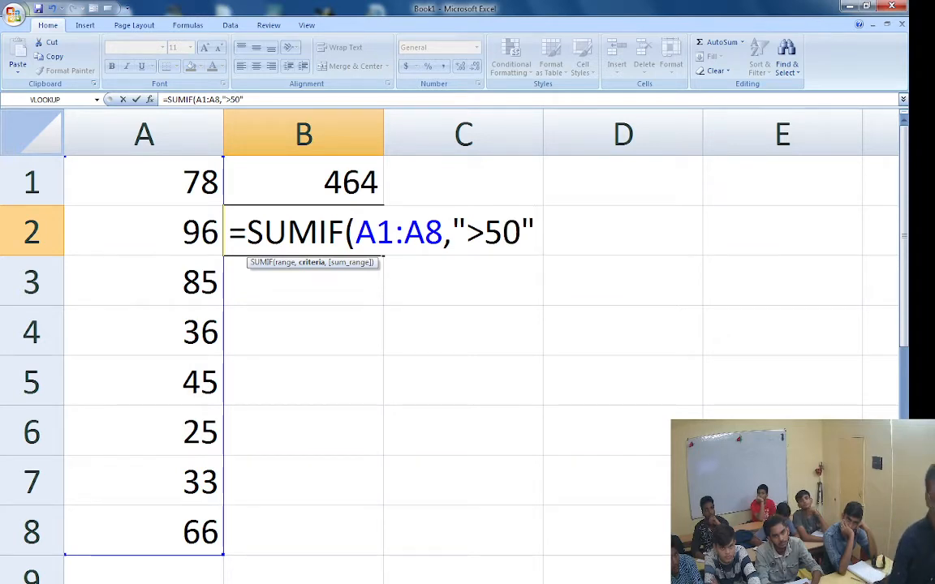
pyautogui.write(')')
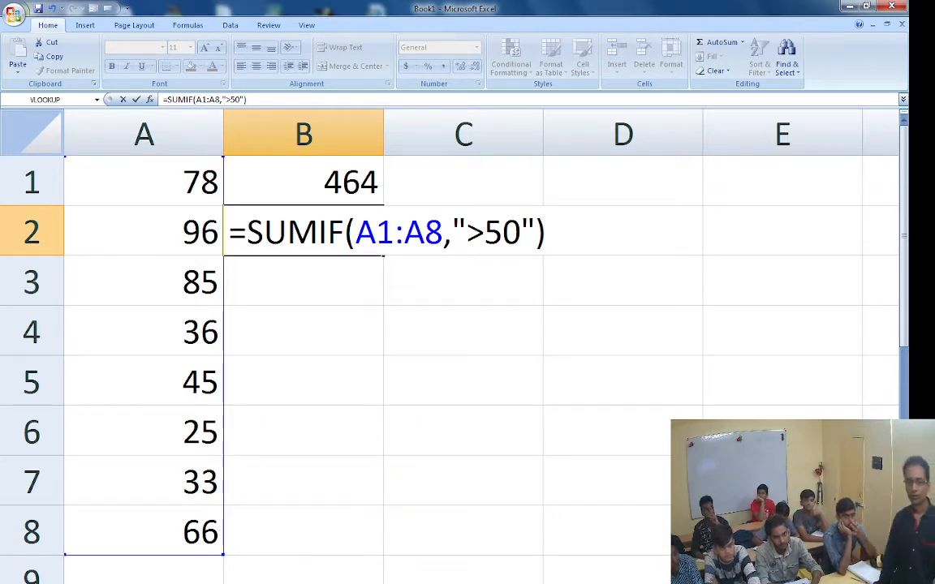
pyautogui.press('Return')
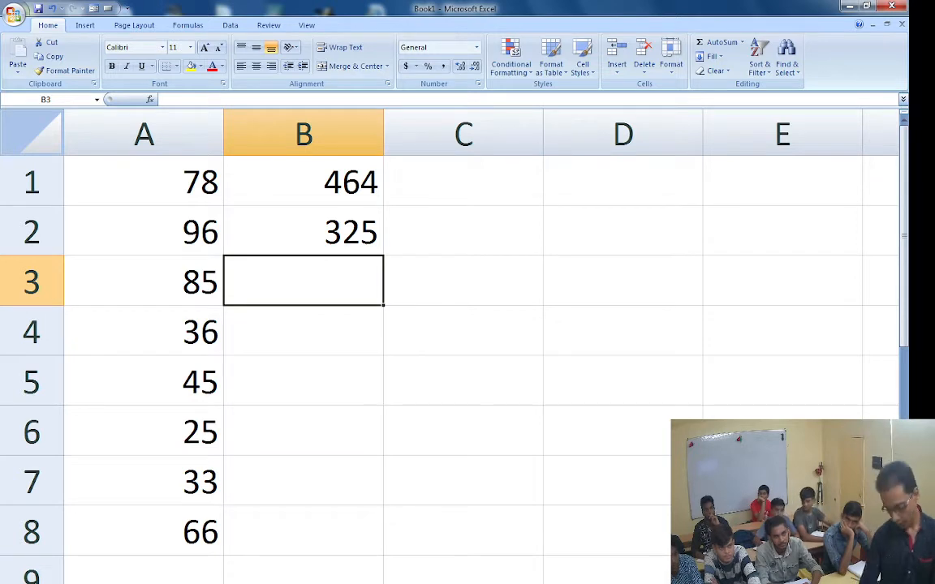
# Review the SUM formula in B1 and the SUMIF formula in B2 to compare their arguments.
pyautogui.press('Up')
pyautogui.press('Up')
pyautogui.press('F2')
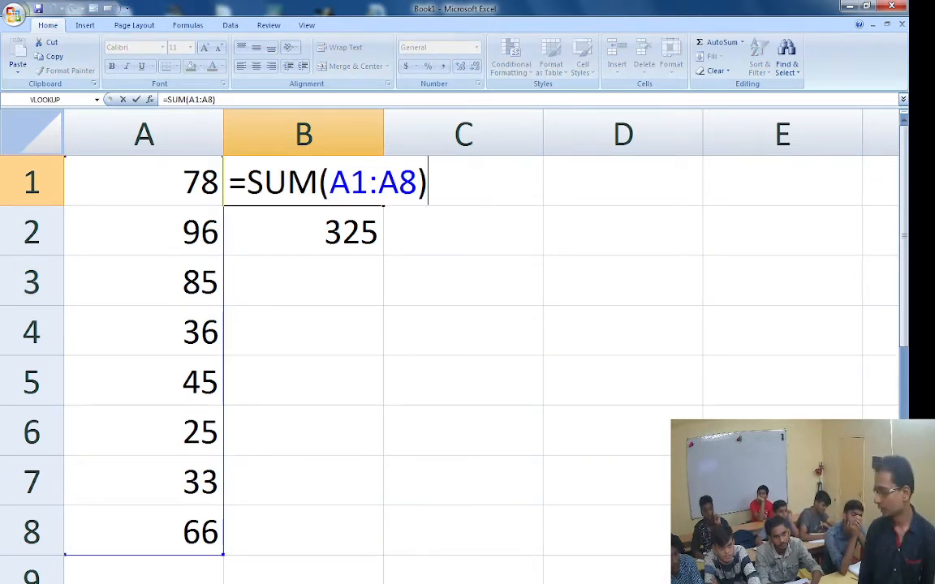
pyautogui.press('Return')
pyautogui.press('F2')
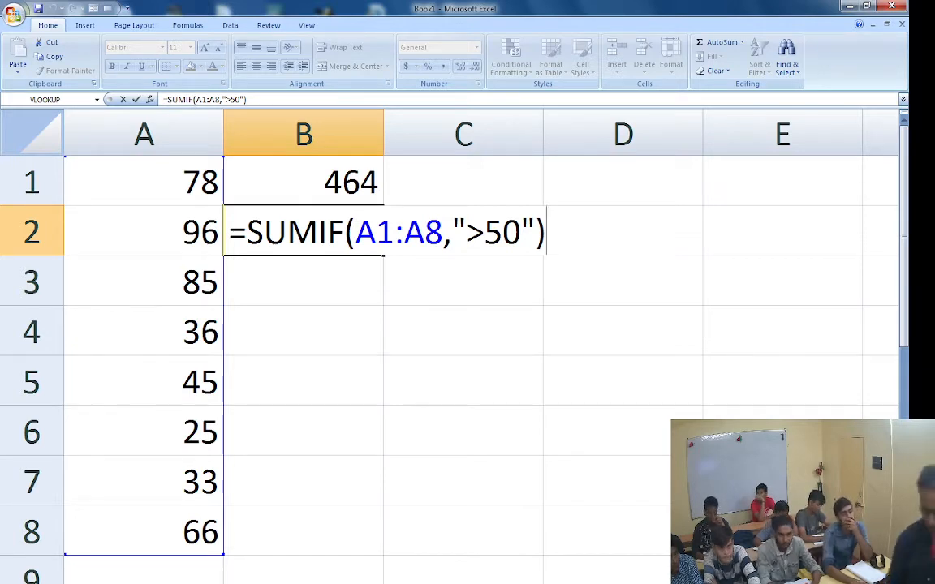
pyautogui.press('Return')
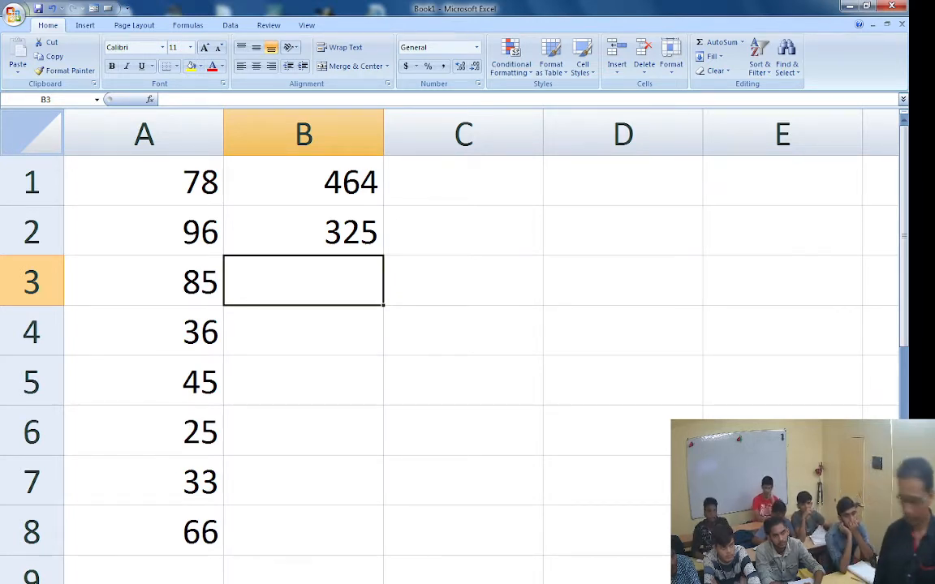
# On the next worksheet, enter the headers IT NAME, RATE, QNY and AMOUNT in A1 to D1.
pyautogui.hotkey('ctrl', 'pagedown')
pyautogui.scroll(5, 173, 446)
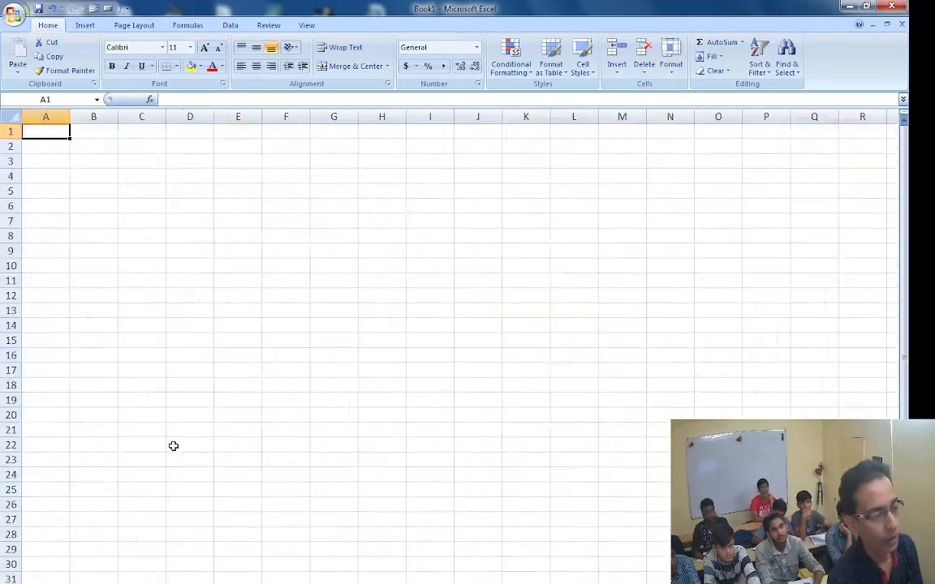
pyautogui.scroll(4, 172, 446)
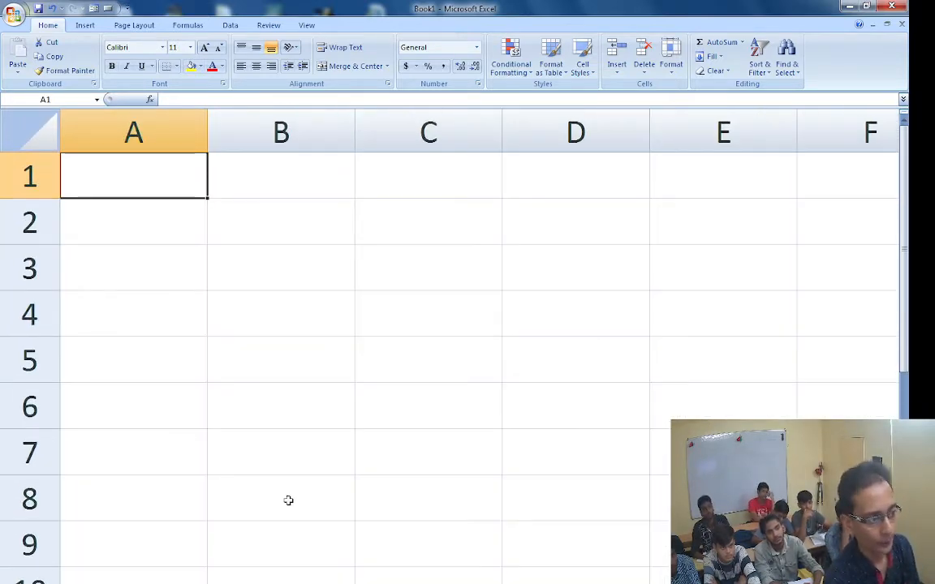
pyautogui.write('IK')
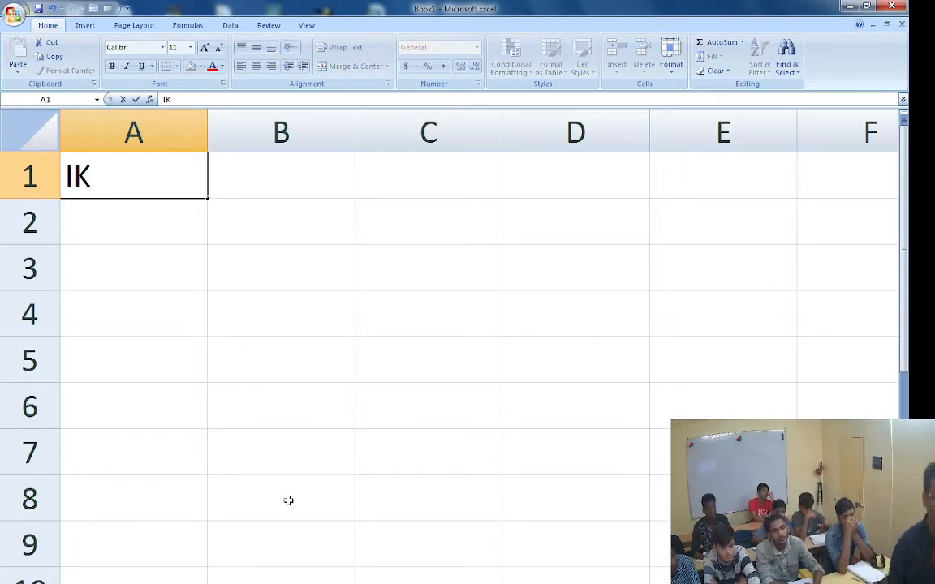
pyautogui.press('BackSpace')
pyautogui.press('BackSpace')
pyautogui.write('IT')
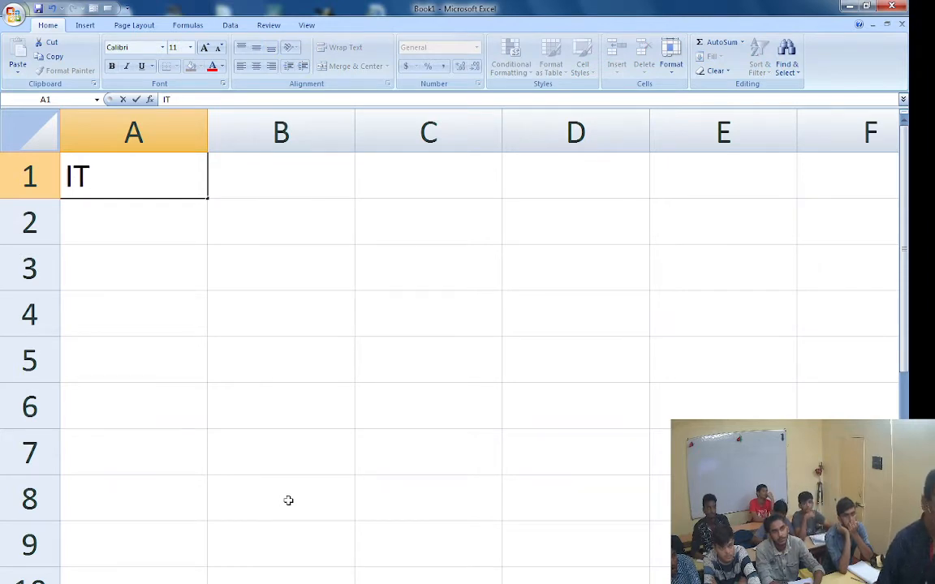
pyautogui.write(' NAME')
pyautogui.press('Tab')
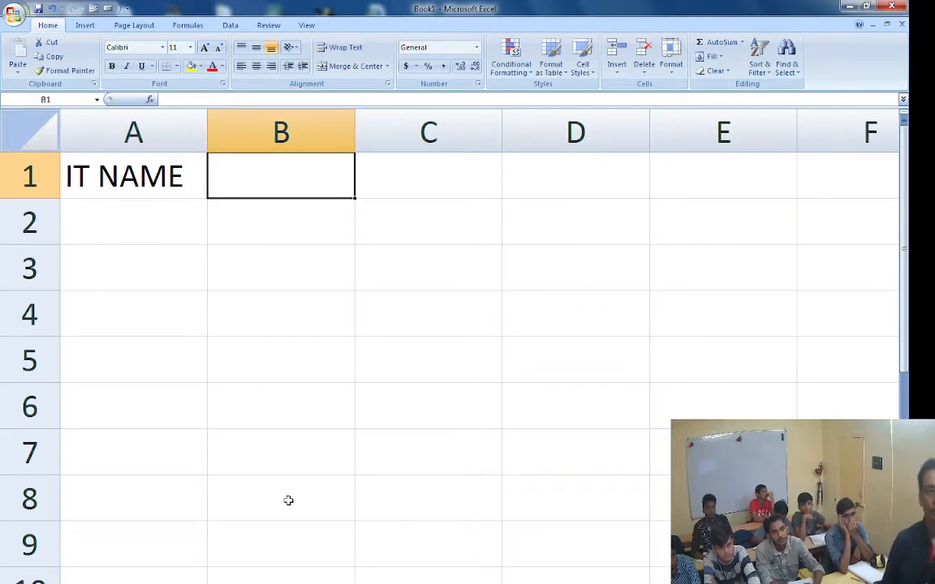
pyautogui.write('RATE')
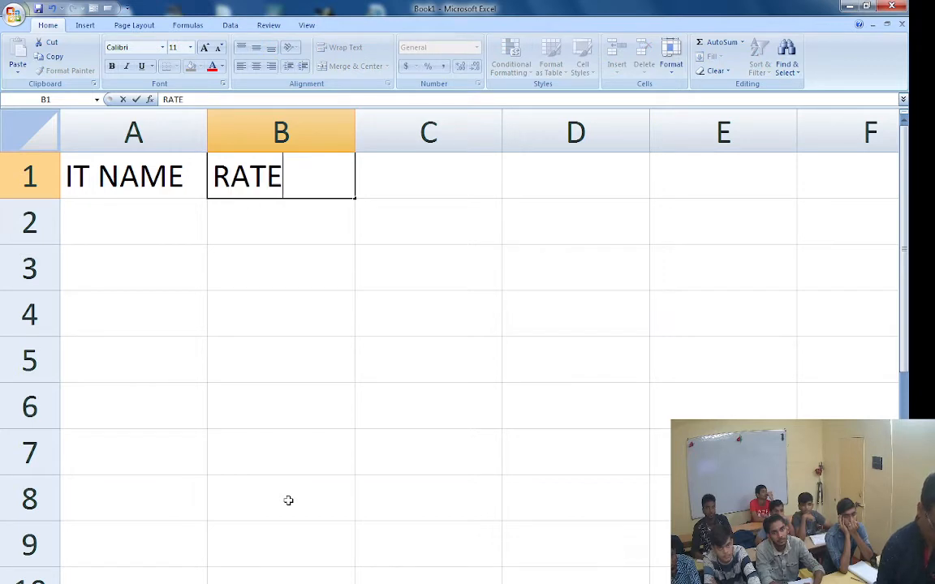
pyautogui.press('Tab')
pyautogui.write('QNY')
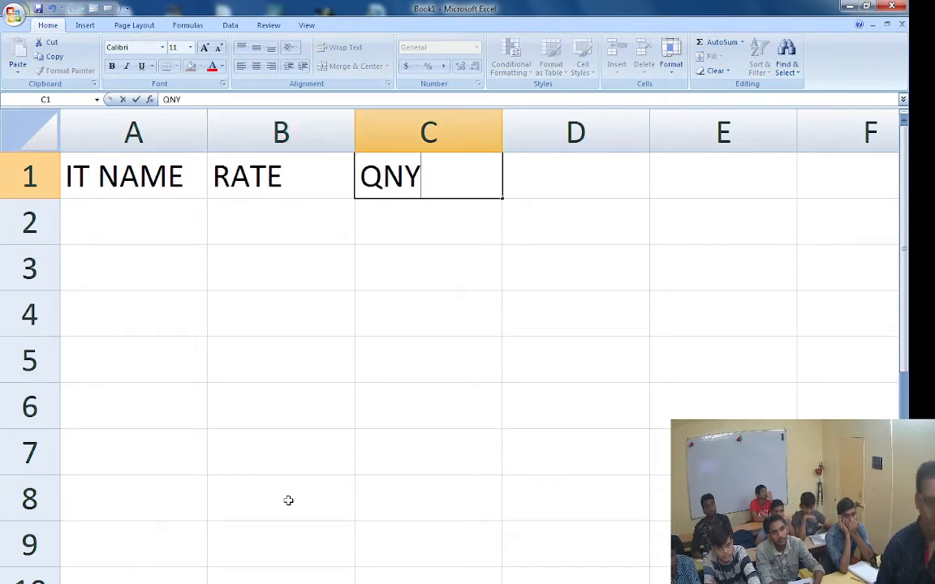
pyautogui.press('Tab')
pyautogui.write('AMOUNT')
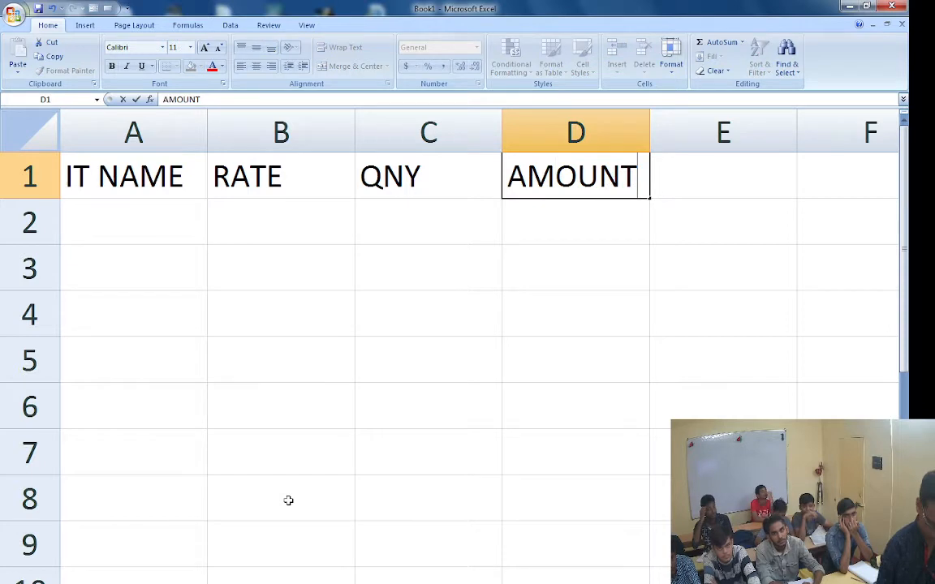
pyautogui.press('Return')
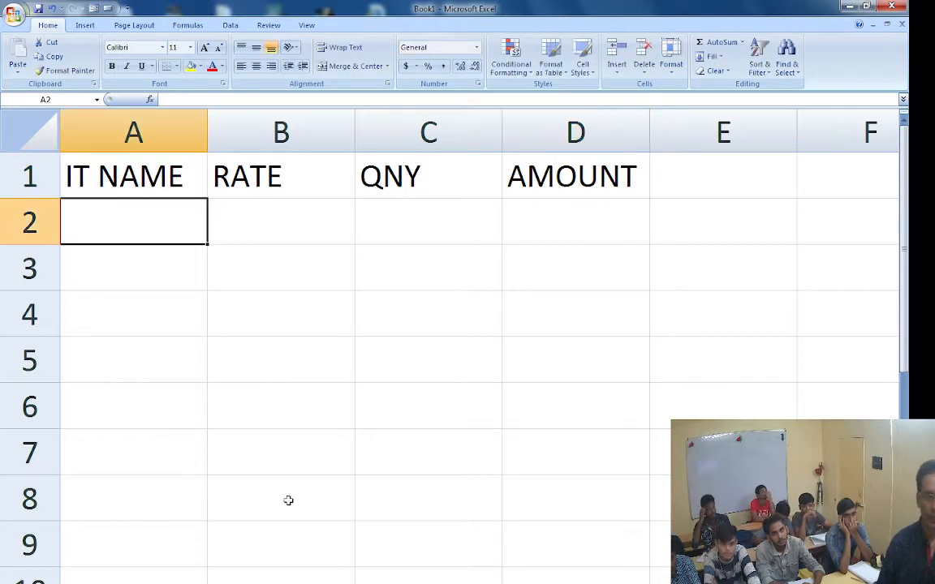
# List the items MOUSE, KEYBOARD and PEN DRIVE under the IT NAME header in A2 to A4.
pyautogui.write('MOUSE')
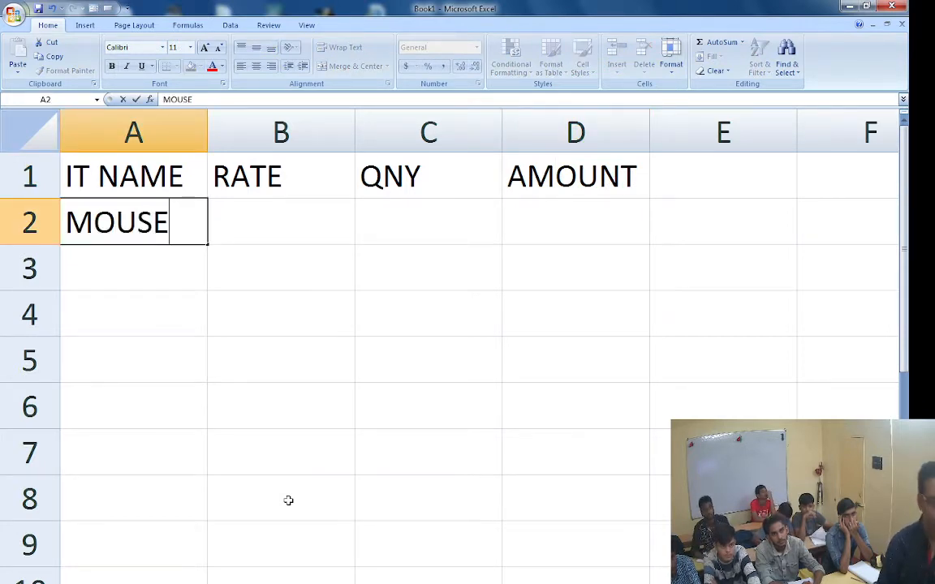
pyautogui.press('Return')
pyautogui.write('K')
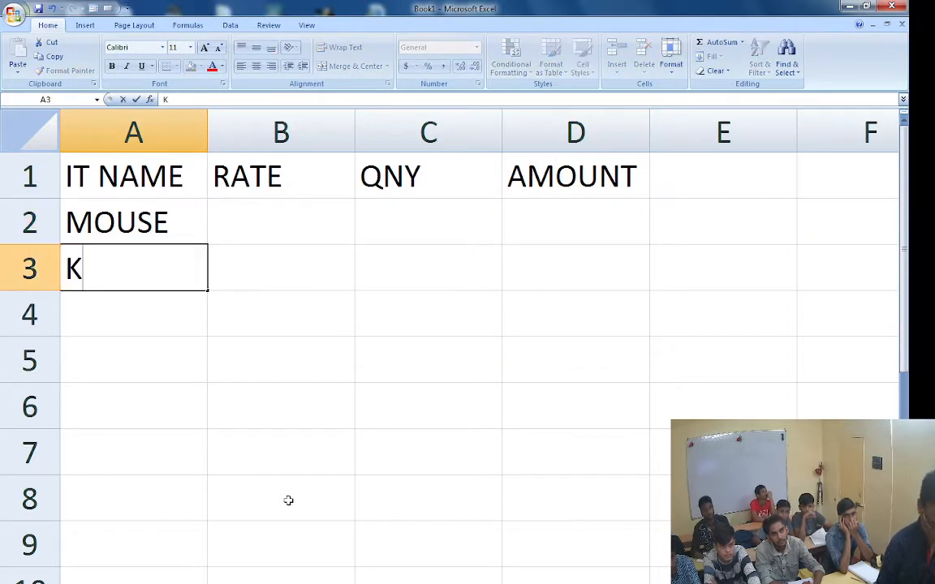
pyautogui.write('EYBOARD')
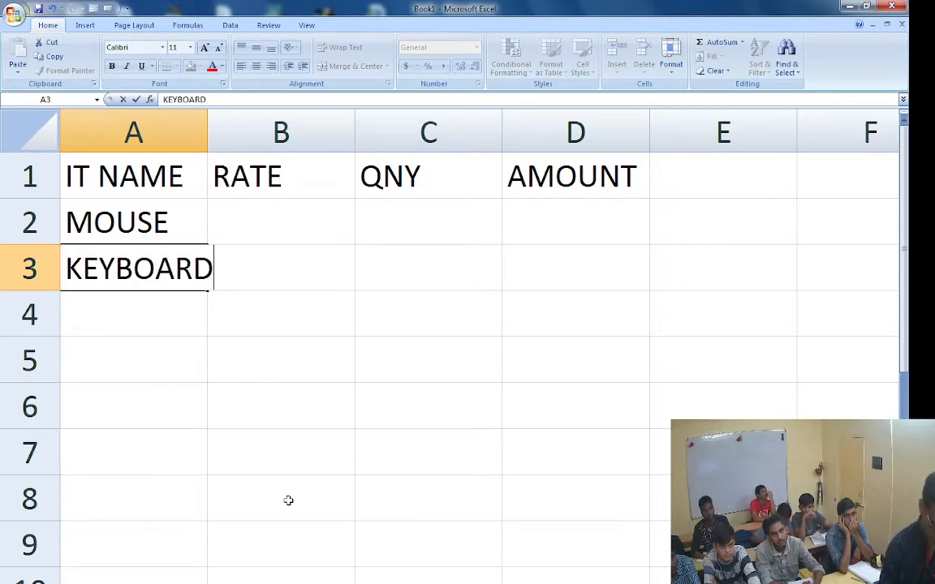
pyautogui.press('Return')
pyautogui.write('PE')
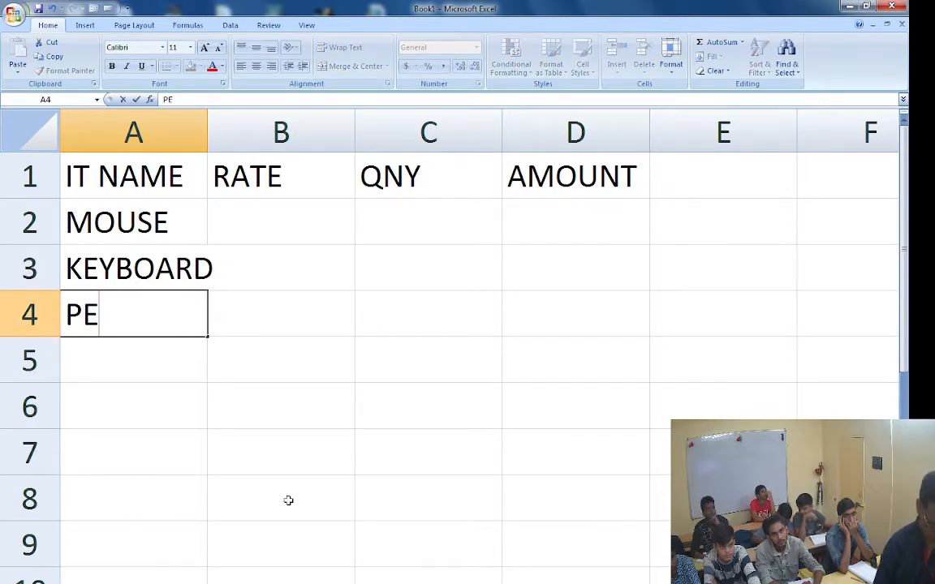
pyautogui.write('N DRIVE')
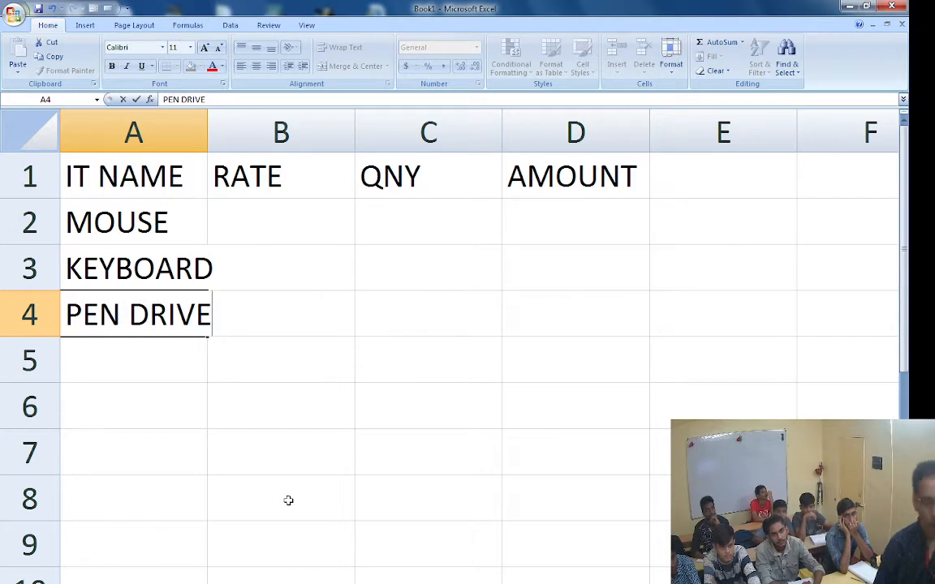
pyautogui.press('Return')
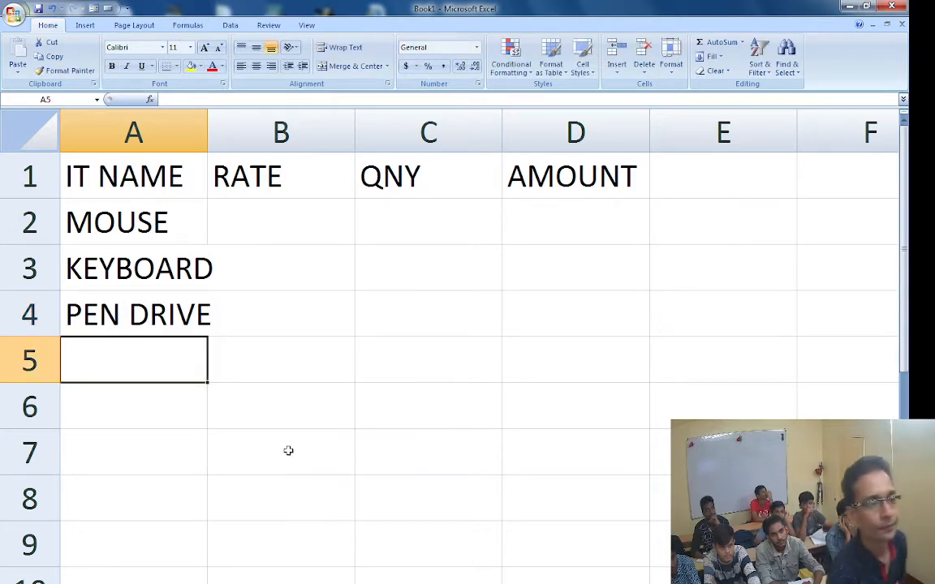
# Fit column A to its longest entry and add MOUSE to the item list in A5 and A6.
pyautogui.moveTo(206, 118); pyautogui.dragTo(207, 118)
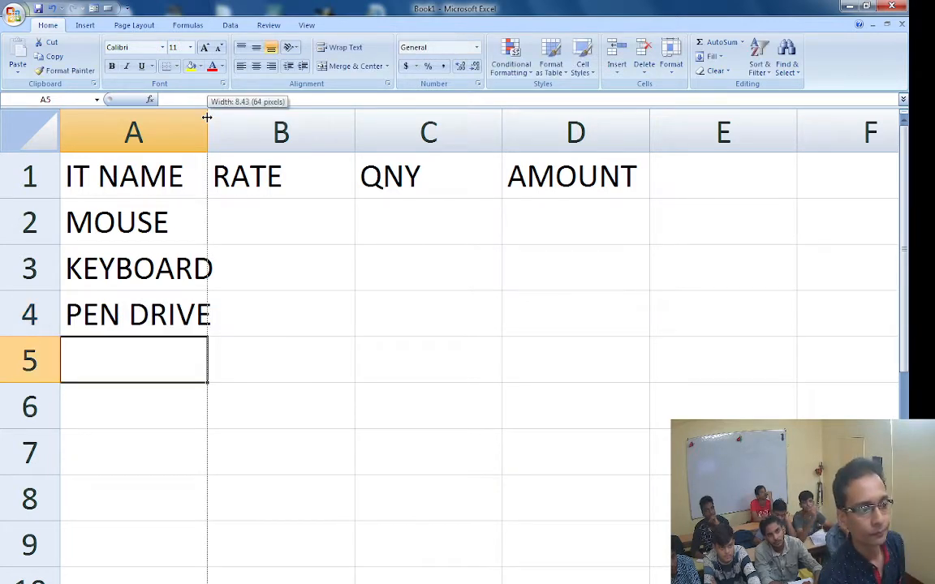
pyautogui.doubleClick(206, 117)
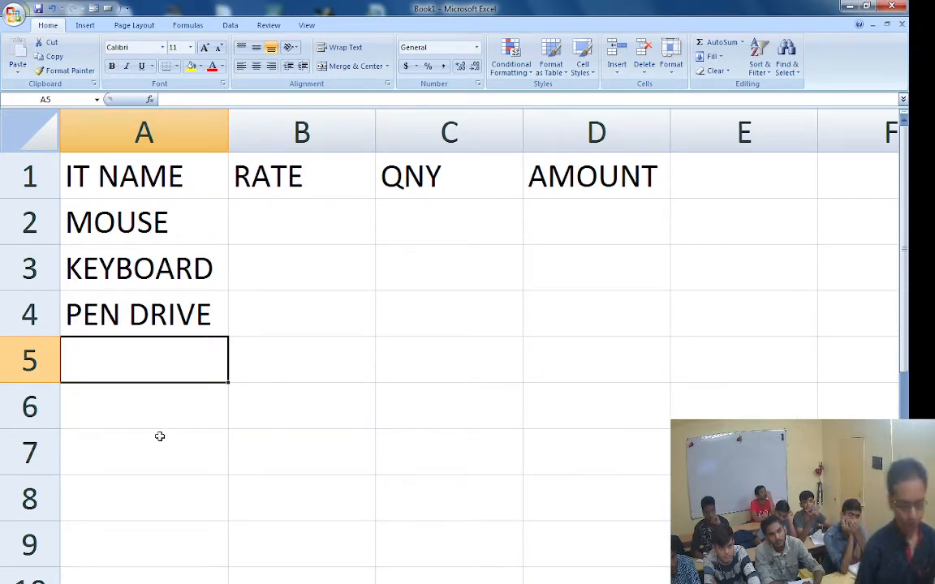
pyautogui.write('M')
pyautogui.press('Return')
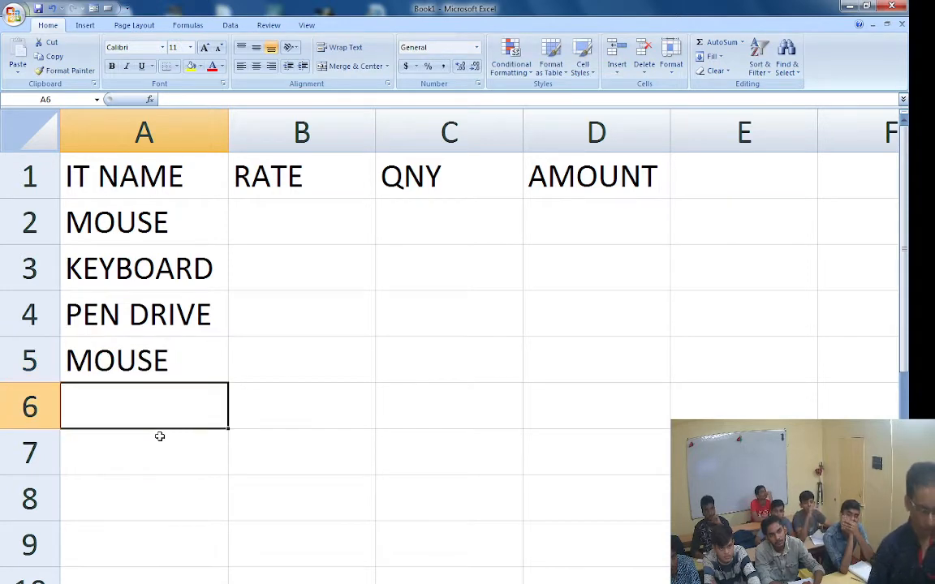
pyautogui.write('M')
pyautogui.press('Return')
# Continue the item list with KEYBOARD, MOUSE, PEN DRIVE and PEN DRIVE in A7 to A10.
pyautogui.write('K')
pyautogui.press('Return')
pyautogui.write('M')
pyautogui.press('Return')
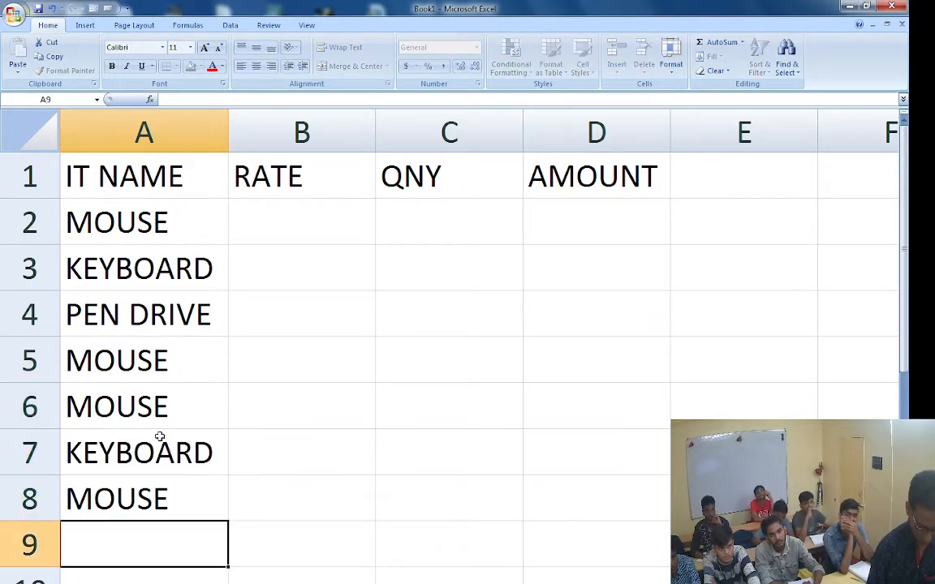
pyautogui.write('P')
pyautogui.press('Return')
pyautogui.write('P')
pyautogui.press('Tab')
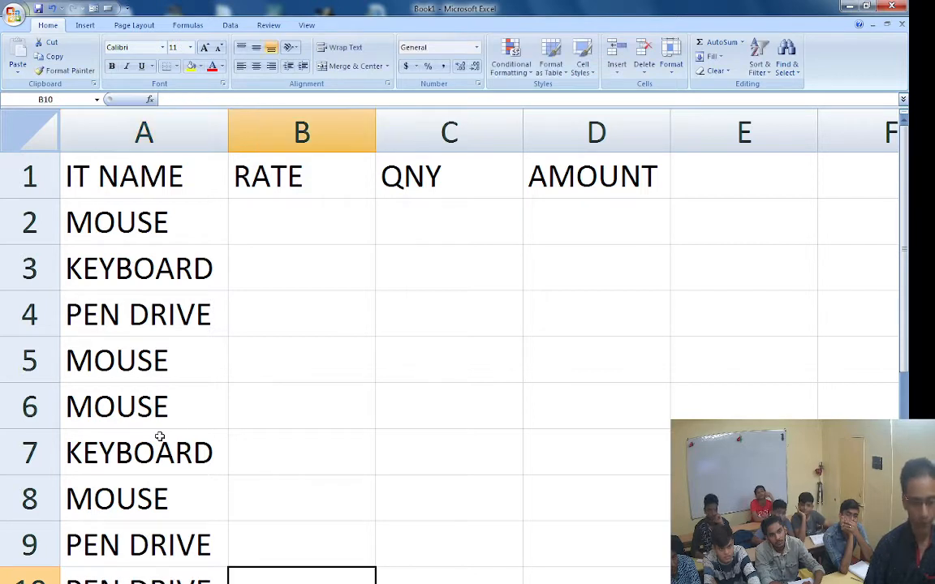
# Enter the rates 450, 700 and 800 in B2 to B4 for the first three items.
pyautogui.press('Up')
pyautogui.press('Up')
pyautogui.press('Up')
pyautogui.press('Up')
pyautogui.press('Up')
pyautogui.press('Up')
pyautogui.press('Up')
pyautogui.press('Up')
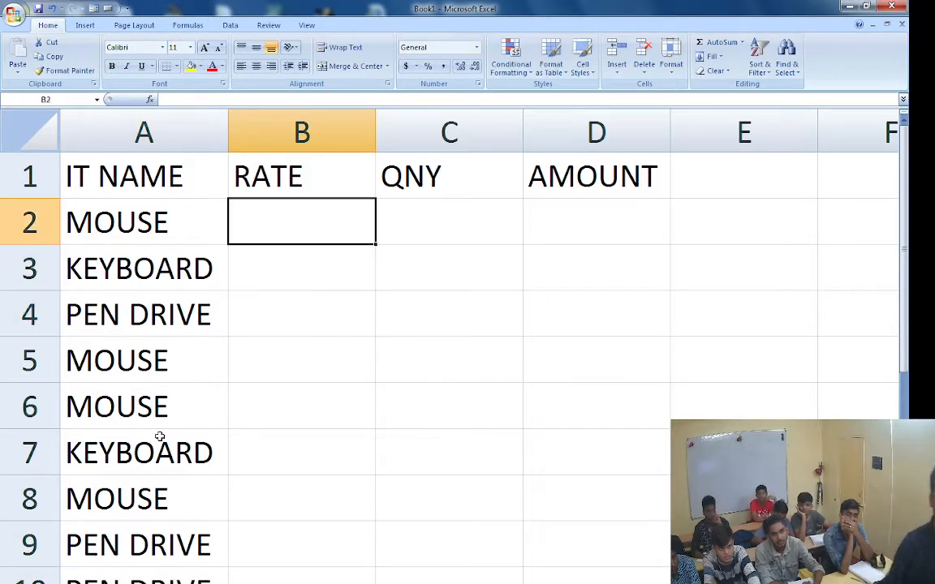
pyautogui.write('450')
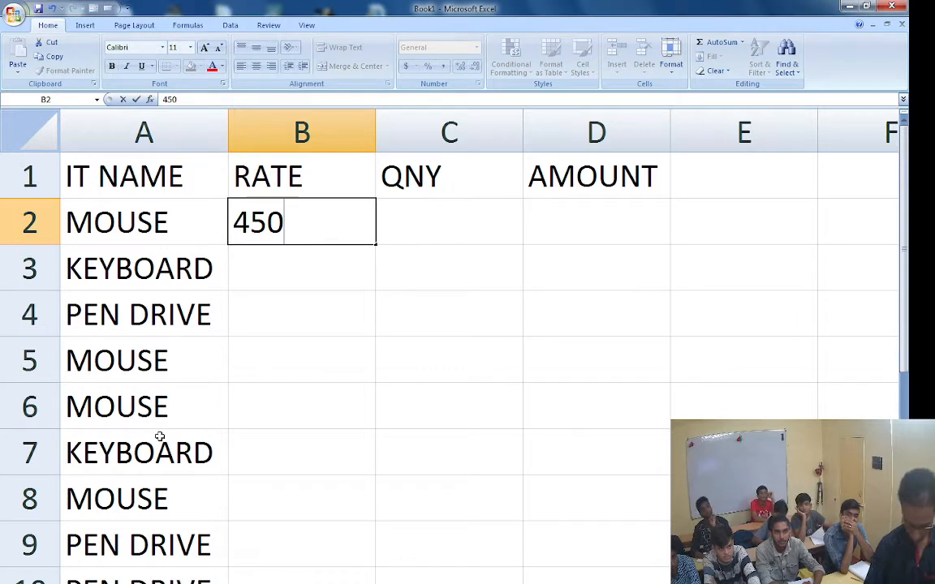
pyautogui.press('Return')
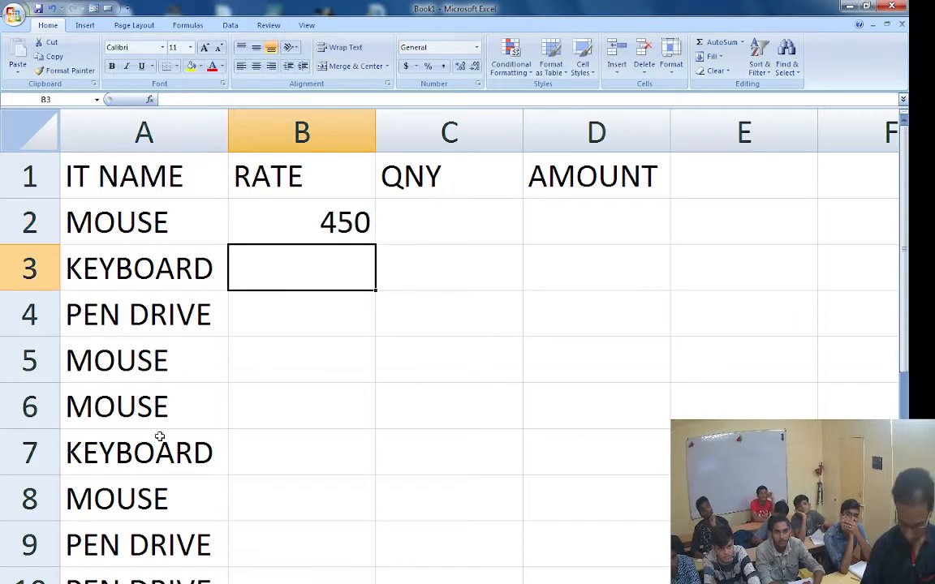
pyautogui.write('700')
pyautogui.press('Return')
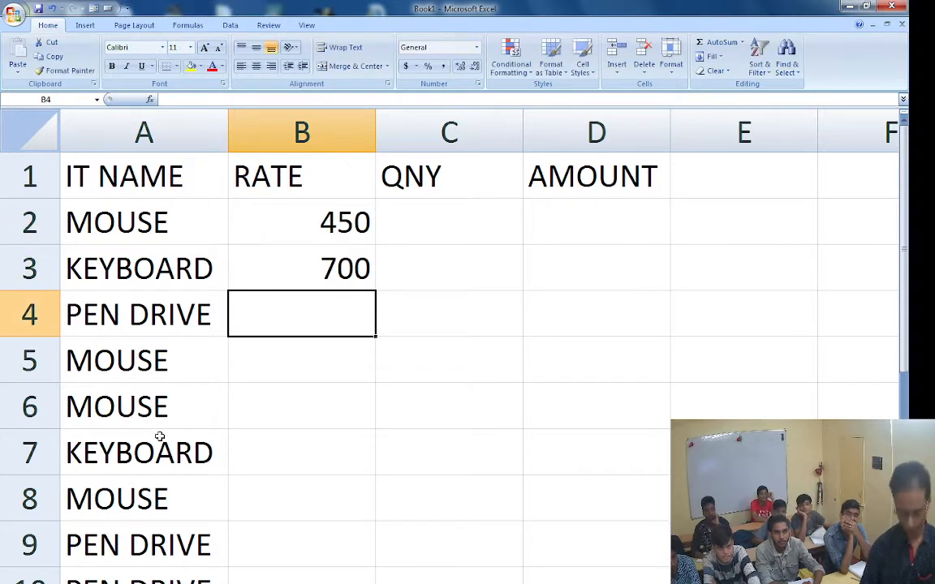
pyautogui.write('800')
pyautogui.press('Return')
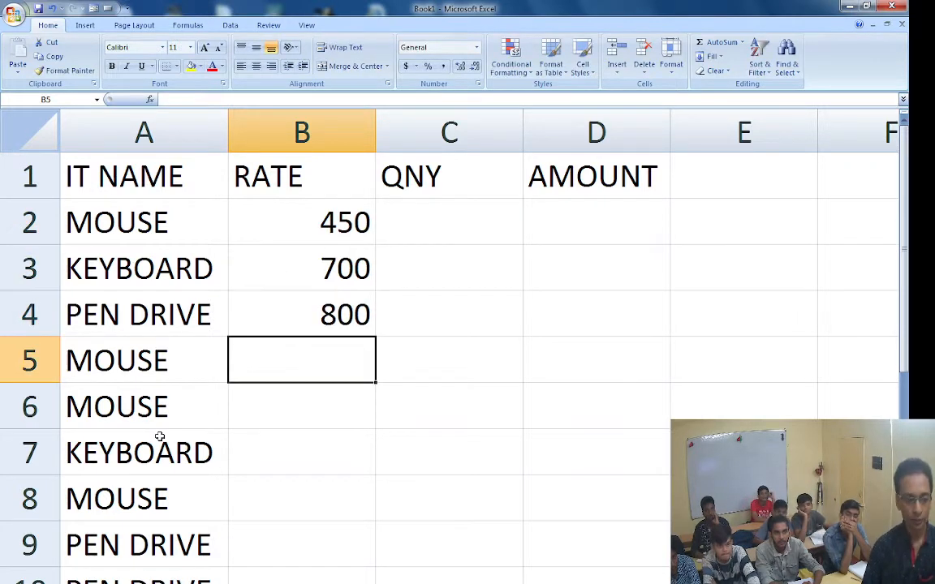
# Enter the remaining rates 900, 850, 720, 1100, 550 and 666 in B5 to B10.
pyautogui.write('900')
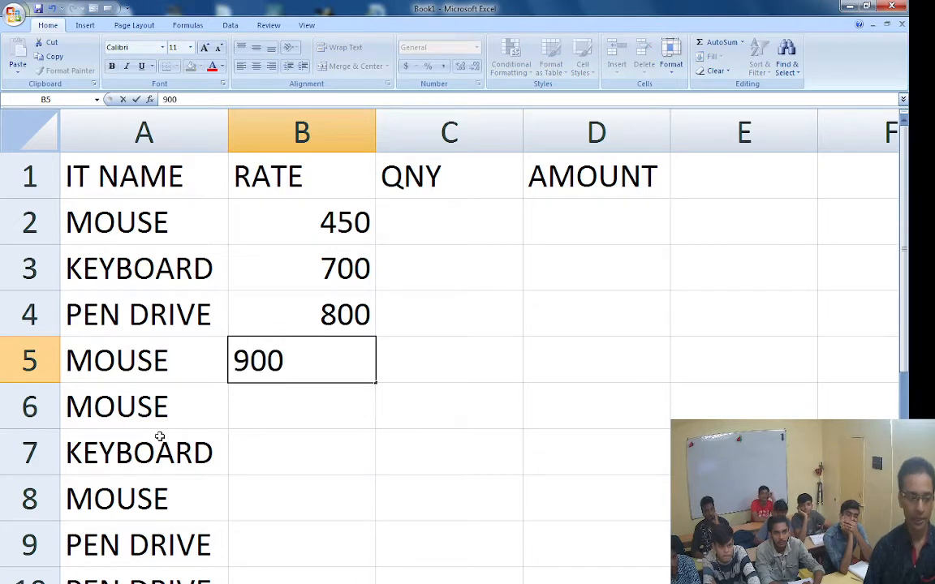
pyautogui.press('Return')
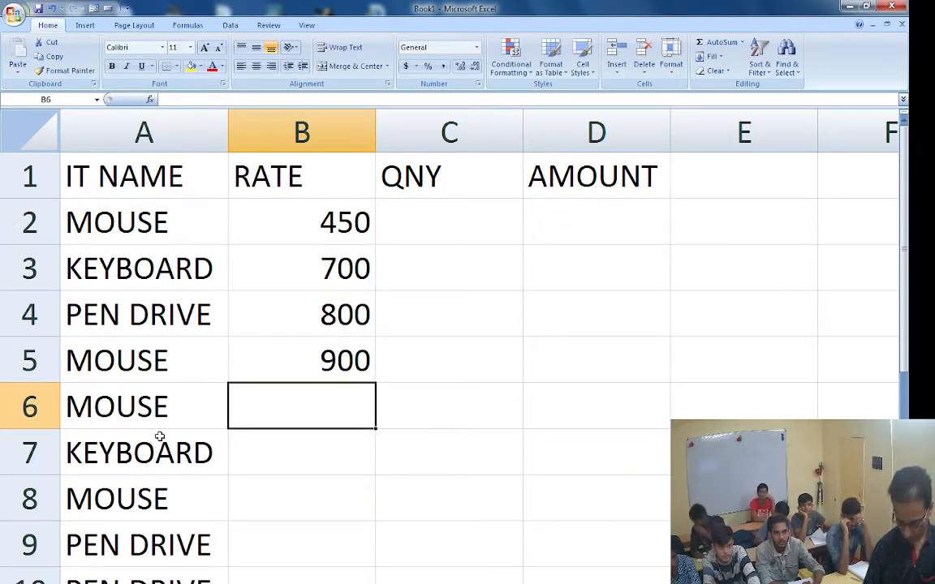
pyautogui.write('850')
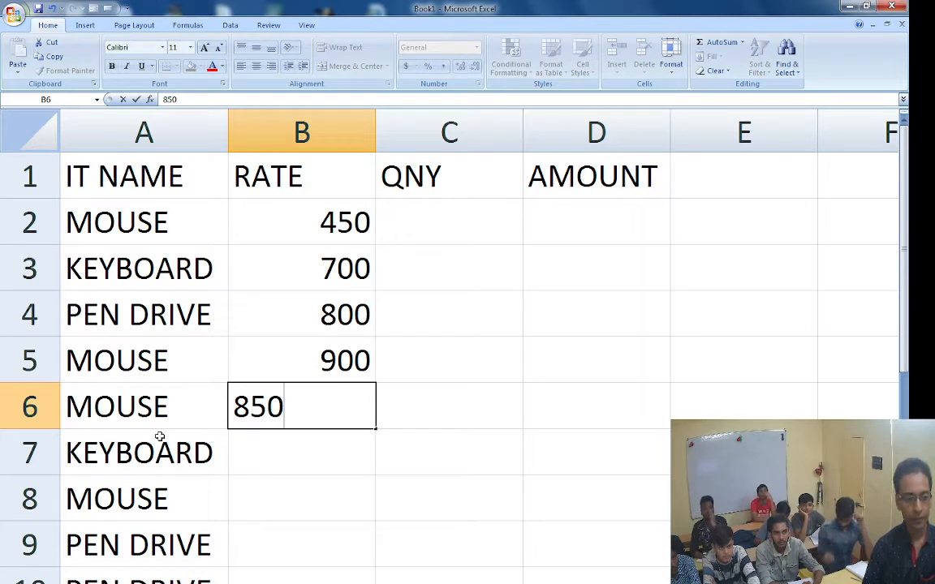
pyautogui.press('Return')
pyautogui.write('720')
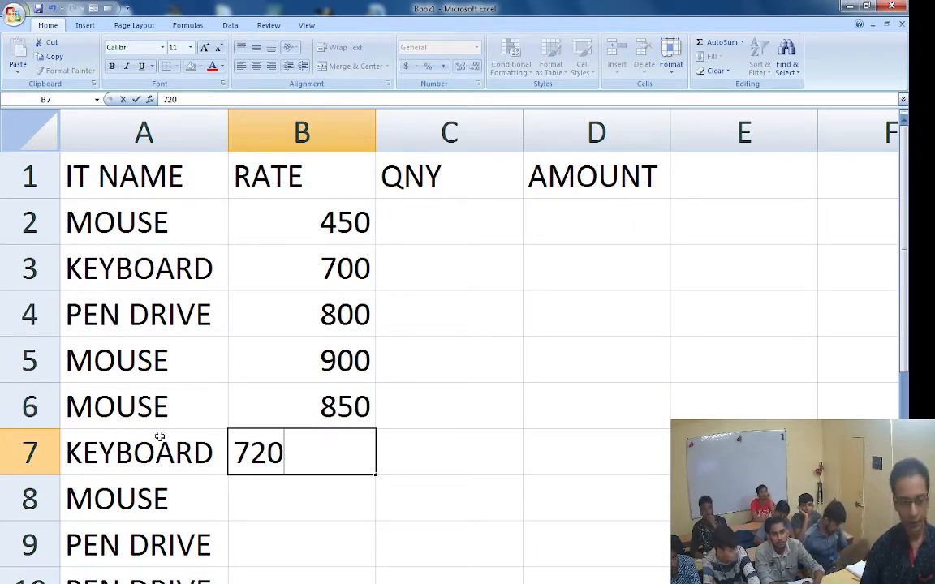
pyautogui.press('Return')
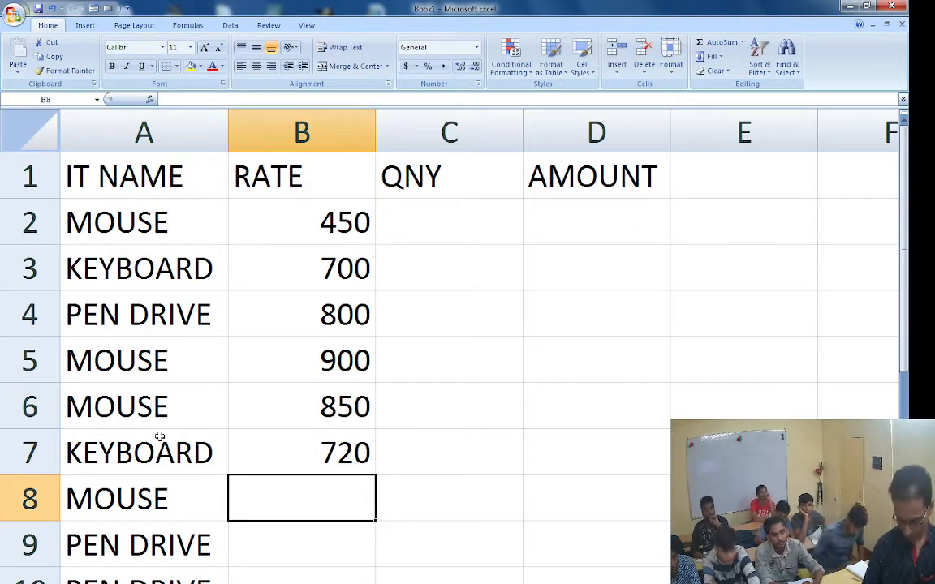
pyautogui.write('1100')
pyautogui.press('Return')
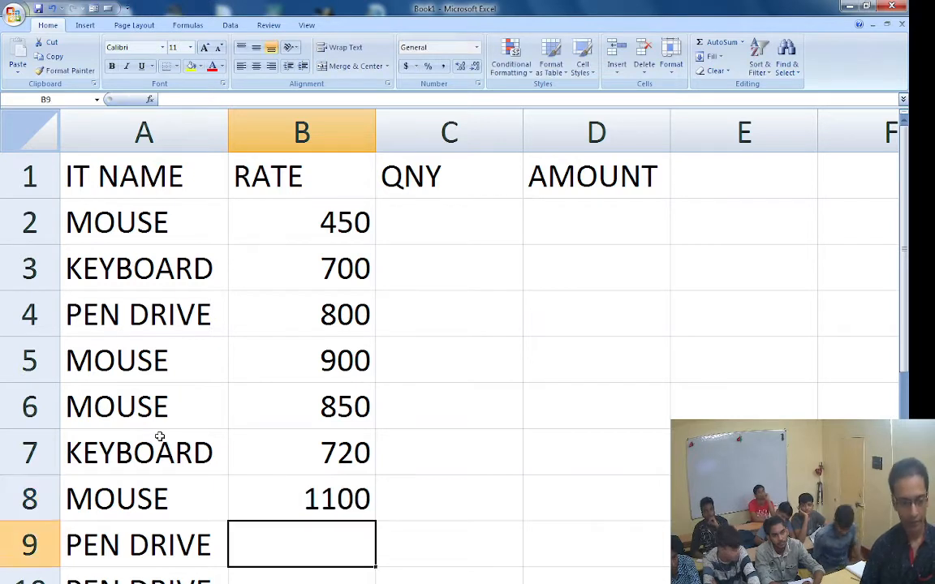
pyautogui.write('550')
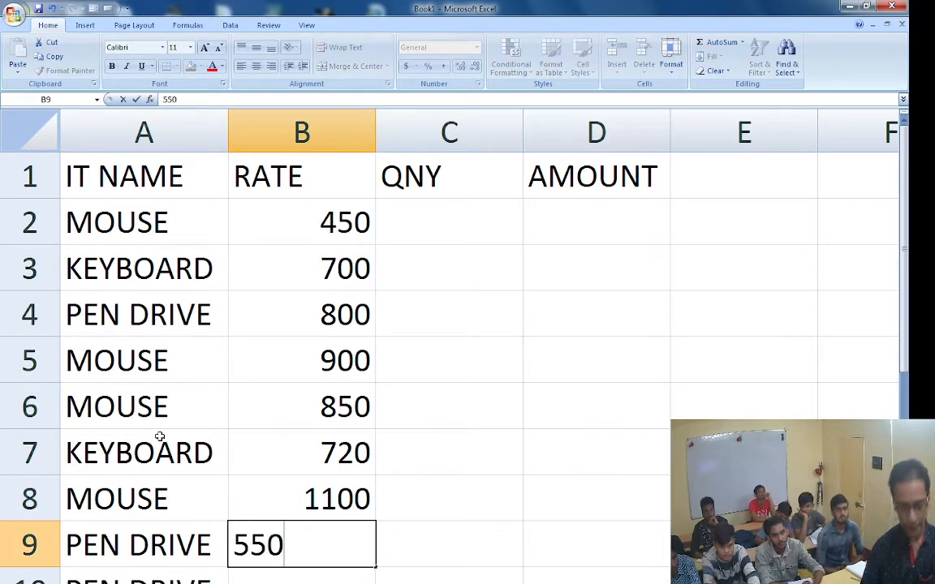
pyautogui.press('Return')
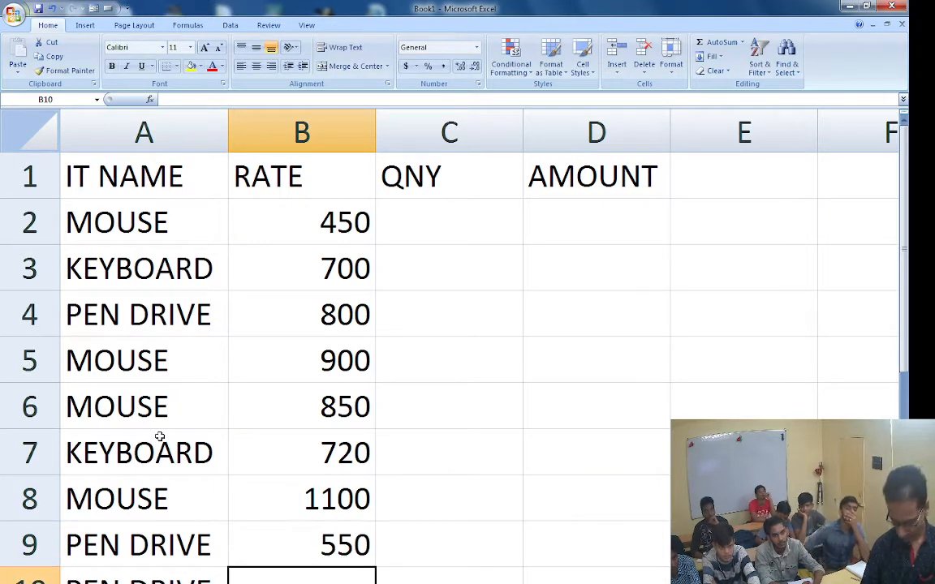
pyautogui.write('666')
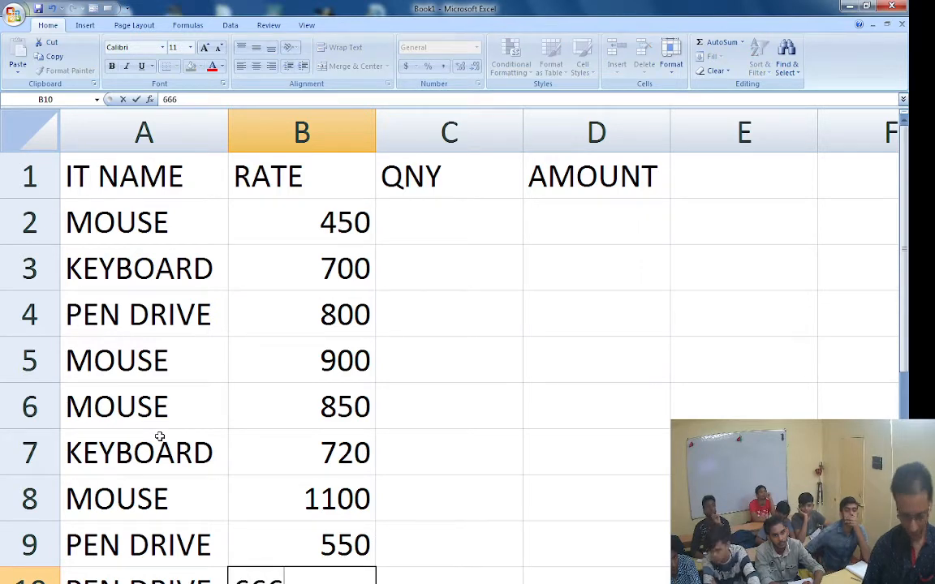
pyautogui.press('Tab')
# Enter the quantities 1, 20 and 33 in C2 to C4 under the QNY header.
pyautogui.press('Up')
pyautogui.press('Up')
pyautogui.press('Up')
pyautogui.press('Up')
pyautogui.press('Up')
pyautogui.press('Up')
pyautogui.press('Up')
pyautogui.press('Up')
pyautogui.press('Up')
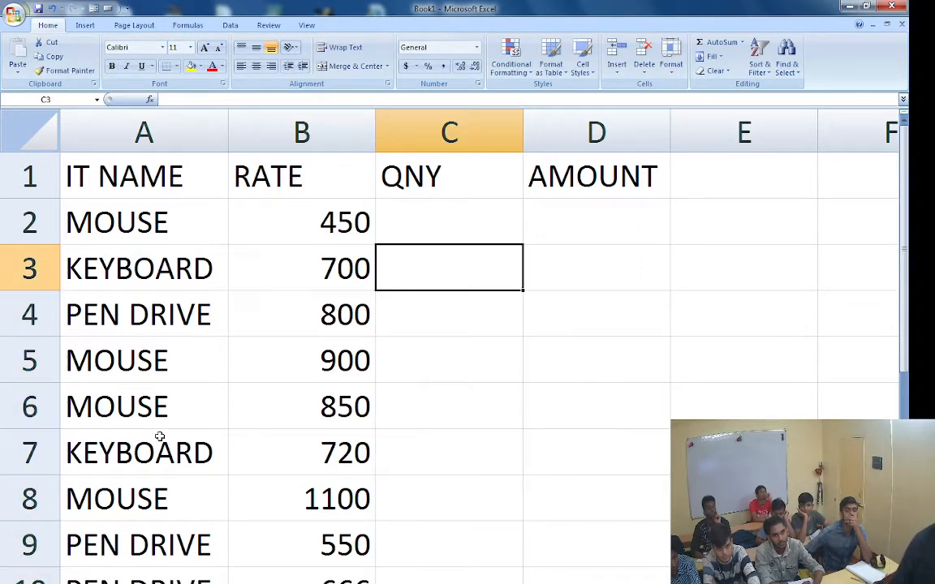
pyautogui.press('Down')
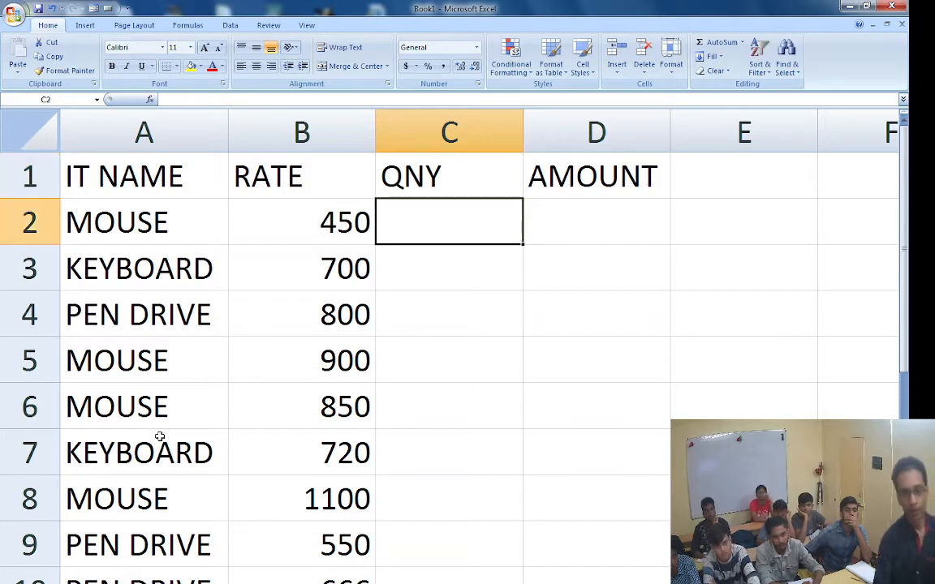
pyautogui.write('1')
pyautogui.press('Return')
pyautogui.write('20')
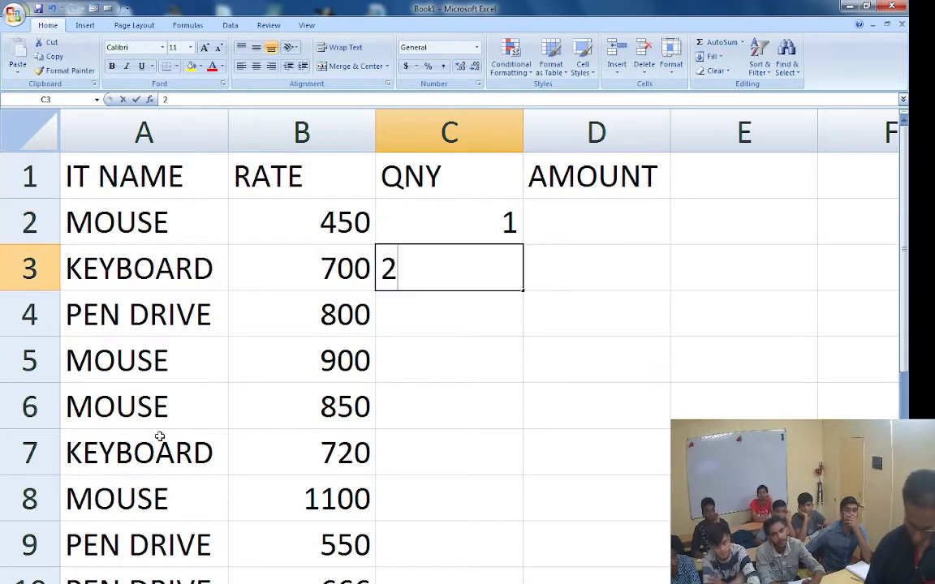
pyautogui.press('Return')
pyautogui.write('33')
pyautogui.press('Return')
# Enter the remaining quantities 45, 63, 52, 24, 85 and 32 in C5 to C10.
pyautogui.write('45')
pyautogui.press('Return')
pyautogui.write('63')
pyautogui.press('Return')
pyautogui.write('52')
pyautogui.press('Return')
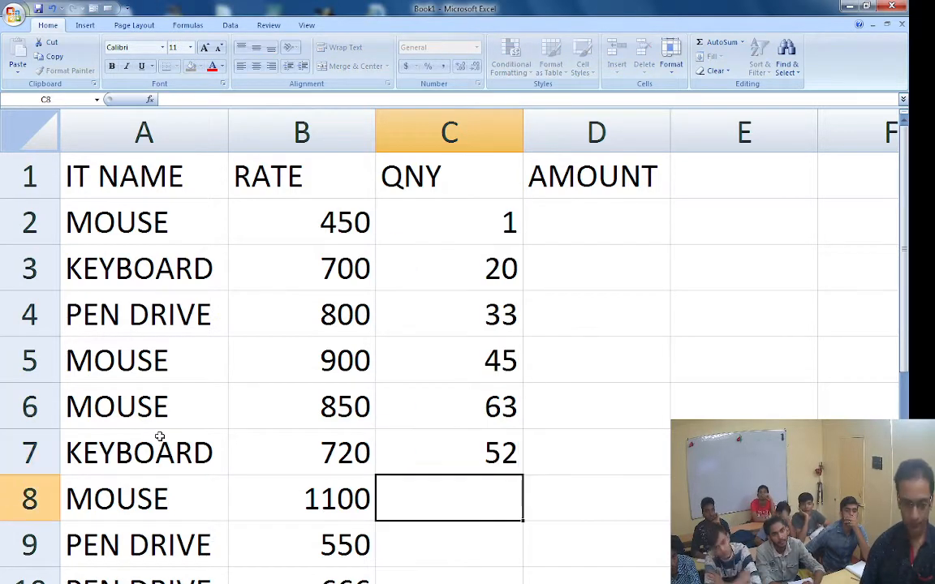
pyautogui.write('24')
pyautogui.press('Return')
pyautogui.write('85')
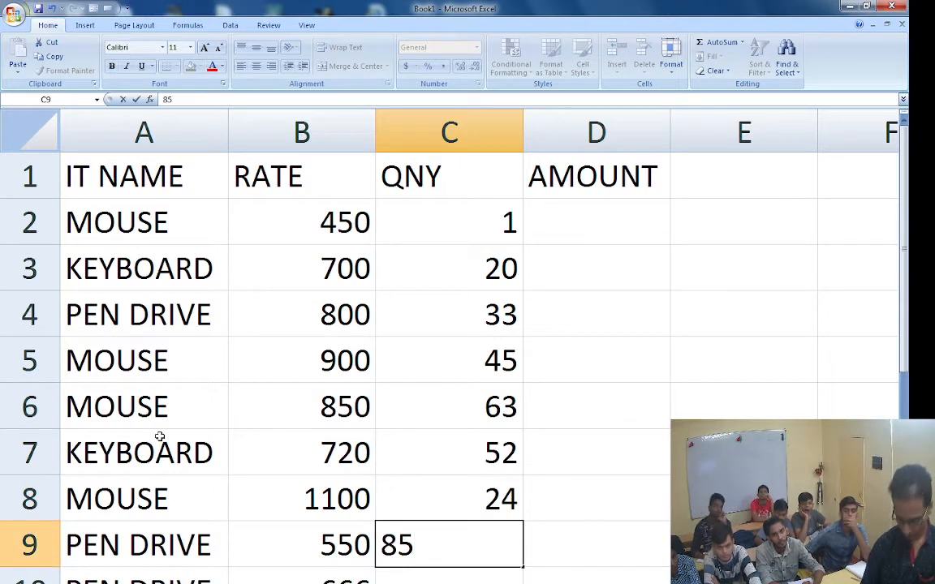
pyautogui.press('Return')
pyautogui.write('38')
pyautogui.press('Right')
# Change the quantity of the first MOUSE row in C2 to 45.
pyautogui.press('Up')
pyautogui.press('Up')
pyautogui.press('Up')
pyautogui.press('Up')
pyautogui.press('Up')
pyautogui.press('Up')
pyautogui.press('Up')
pyautogui.press('Up')
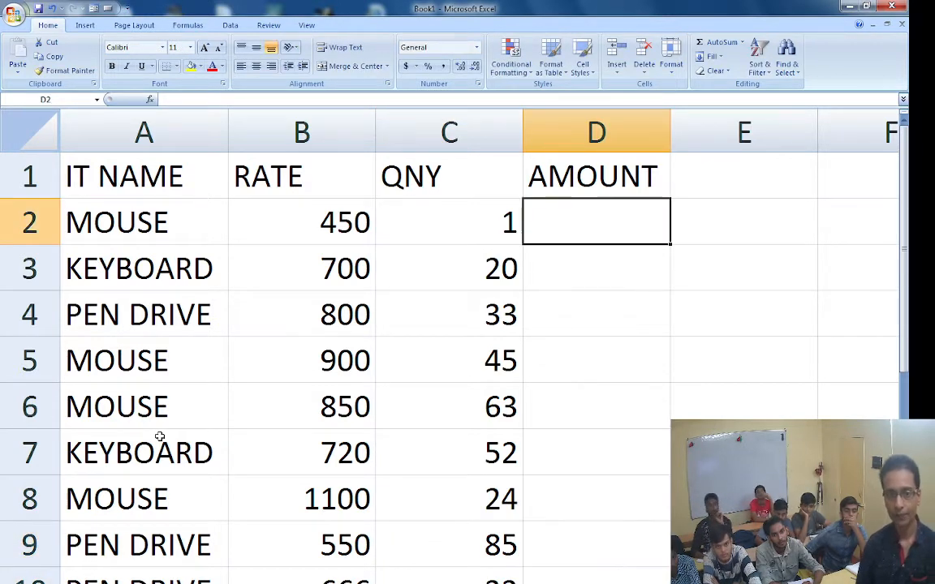
pyautogui.press('Left')
pyautogui.write('45')
pyautogui.press('Right')
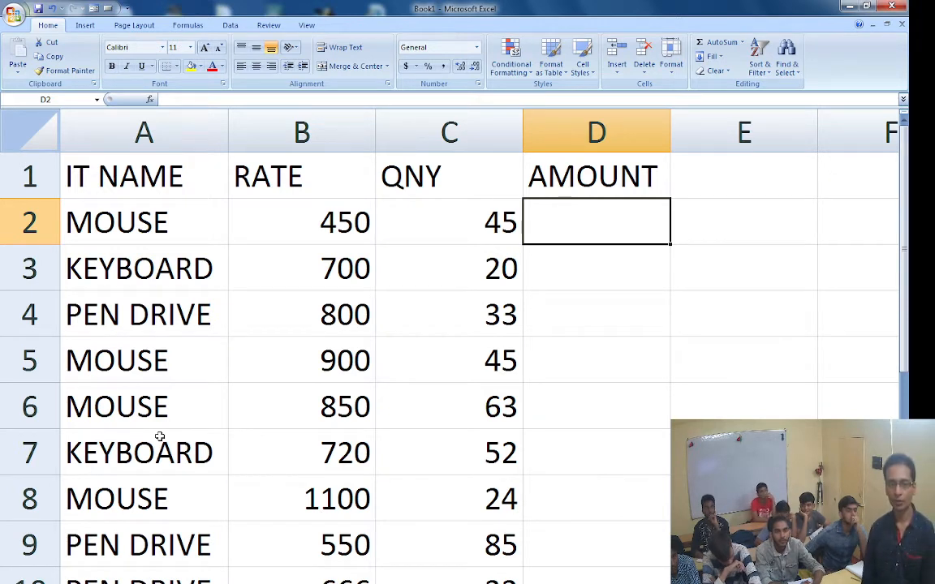
# Calculate the amount in D2 with =B2*C2 and fill the formula down to D10.
pyautogui.write('=')
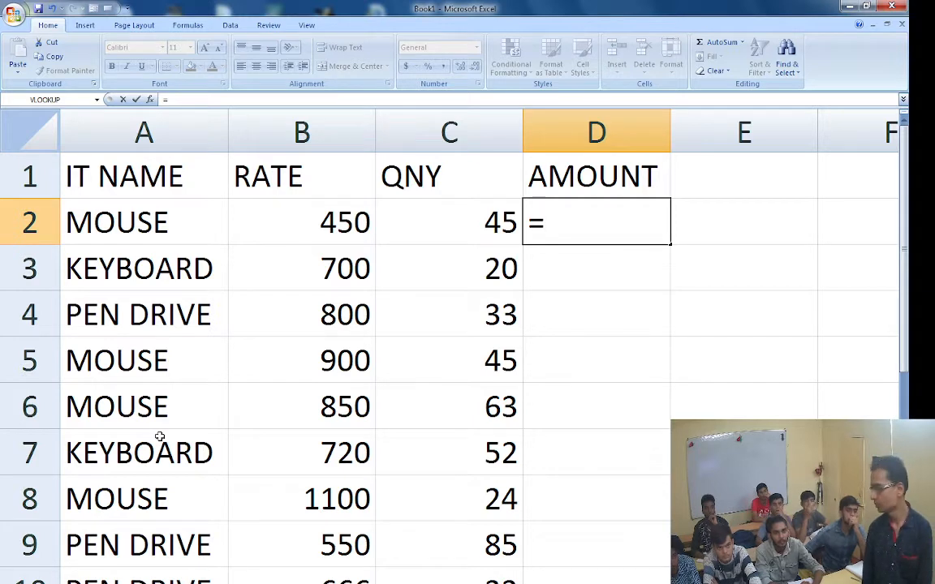
pyautogui.write('B')
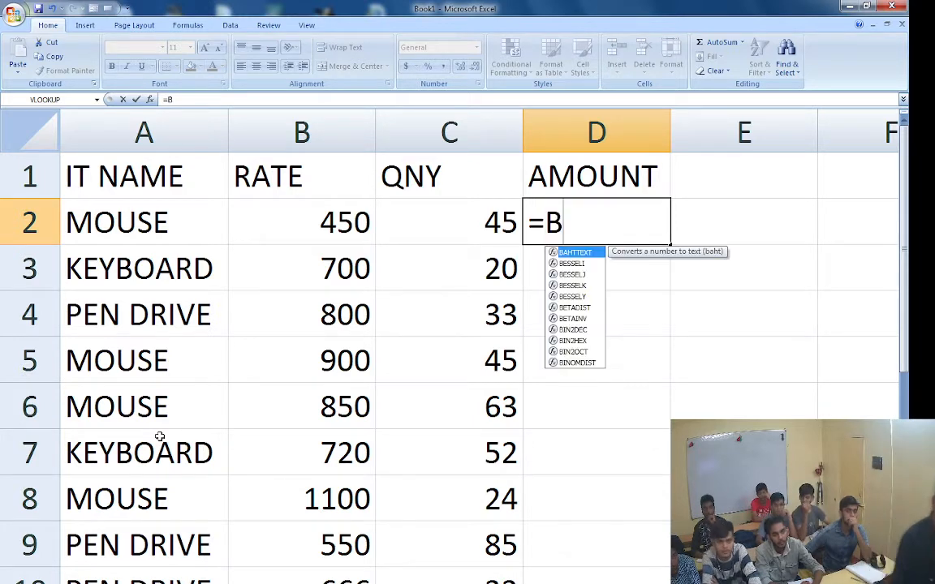
pyautogui.write('2*')
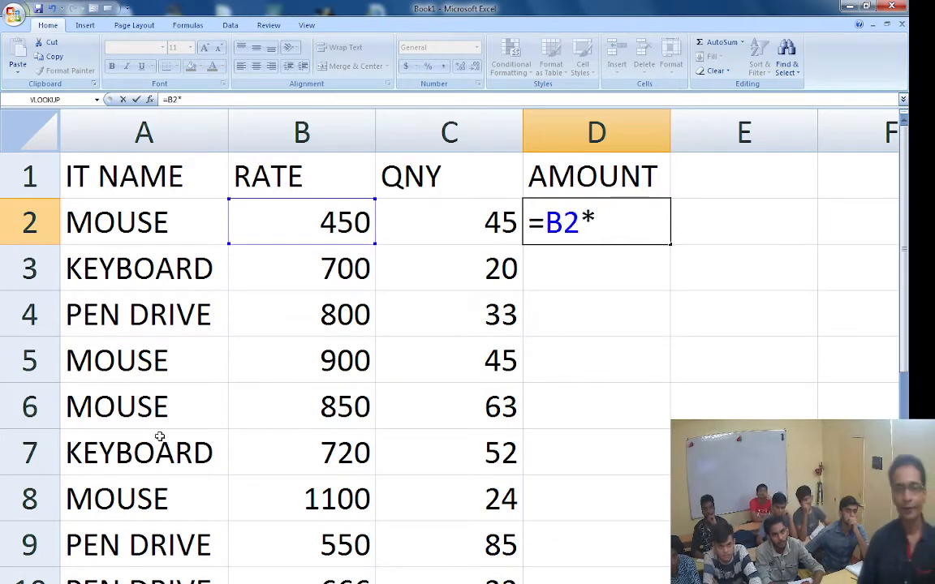
pyautogui.write('C2')
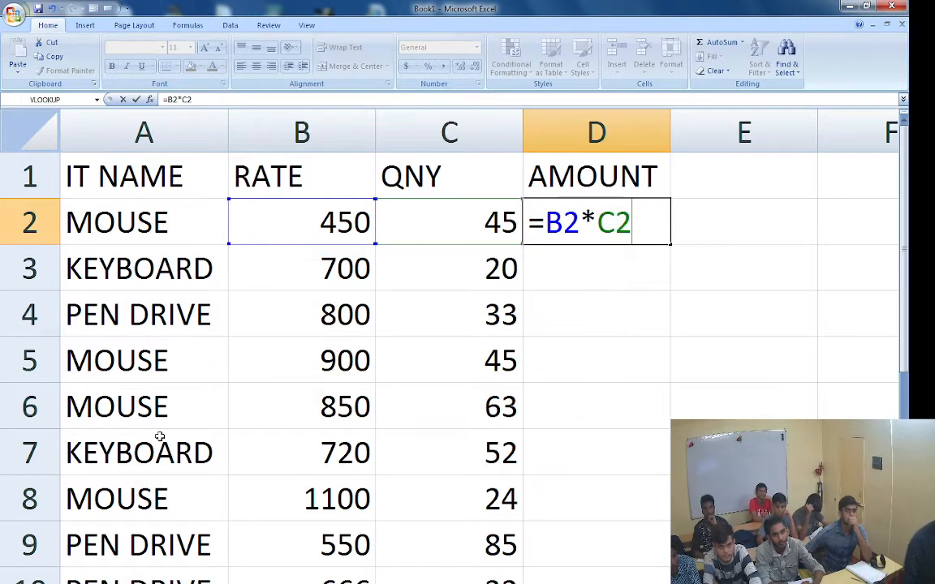
pyautogui.press('Return')
pyautogui.press('Up')
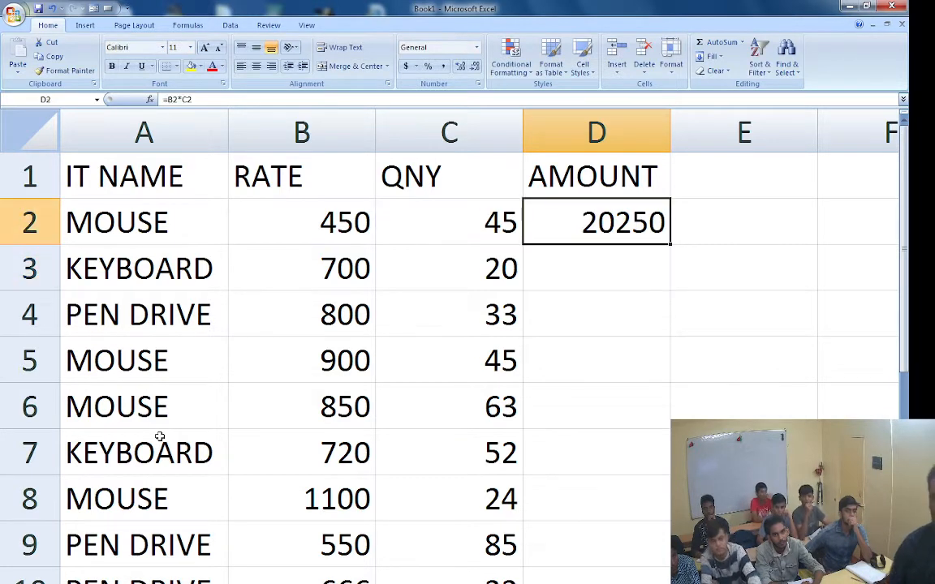
pyautogui.doubleClick(669, 243)
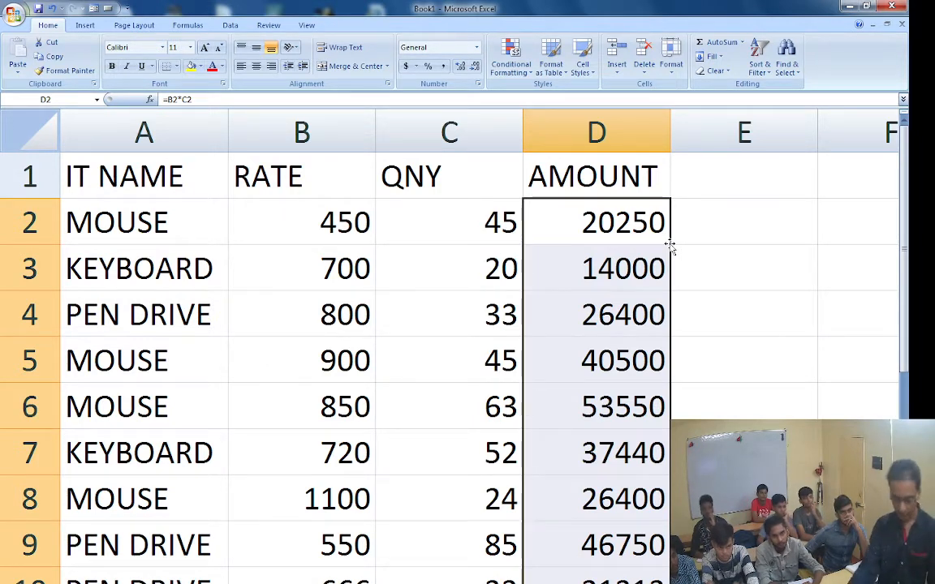
# Total the amounts above 25000 in F3 with =SUMIF(D2:D10,">25000").
pyautogui.press('Right')
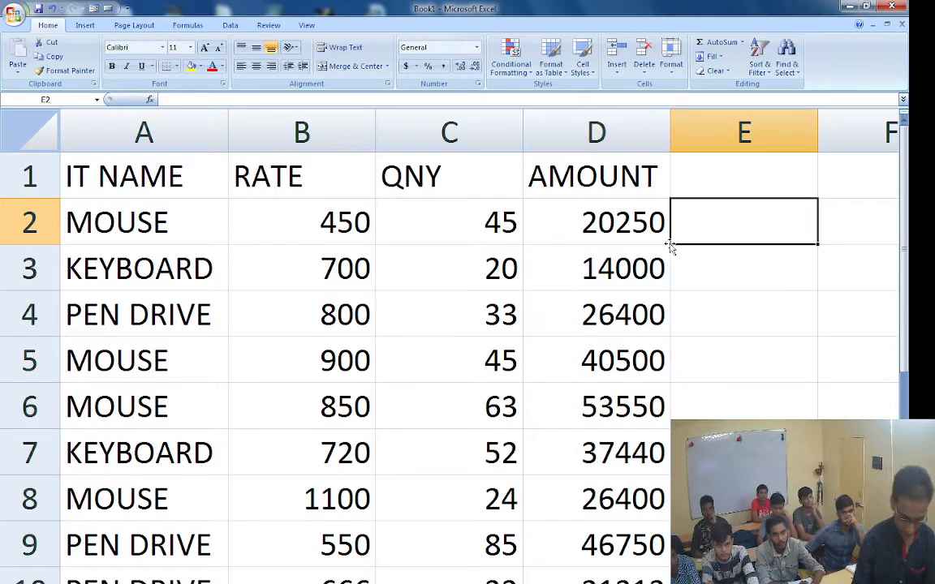
pyautogui.scroll(-2, 559, 317)
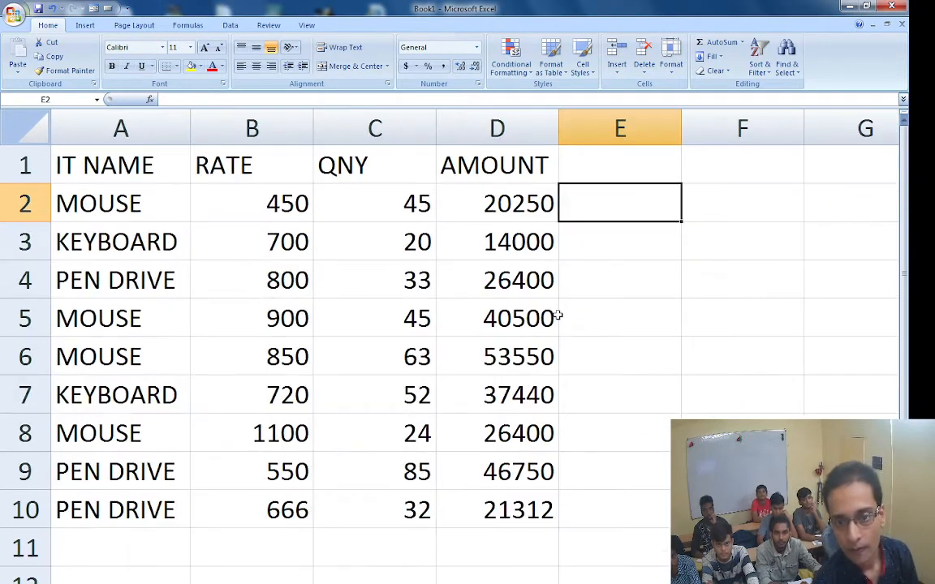
pyautogui.click(724, 213)
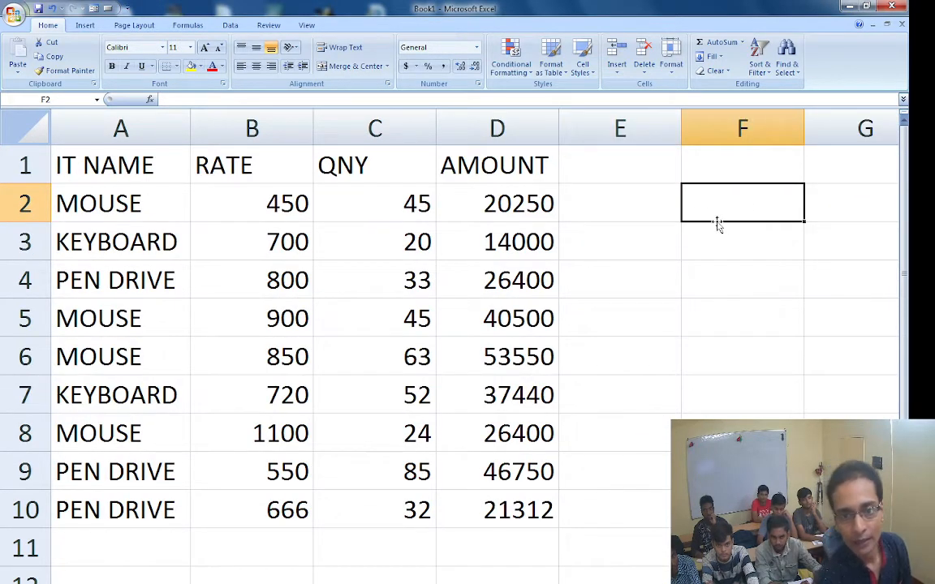
pyautogui.click(703, 255)
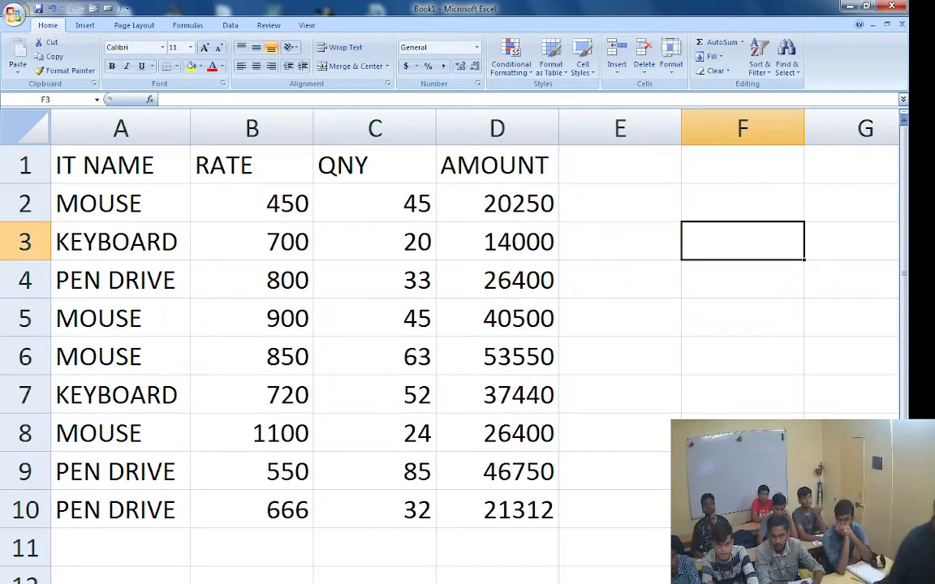
pyautogui.write('=')
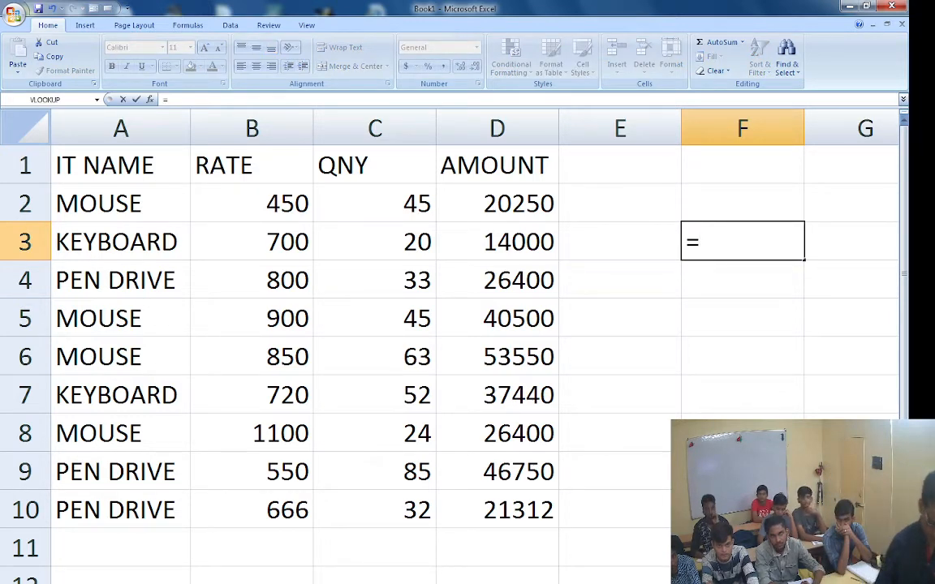
pyautogui.write('SUM')
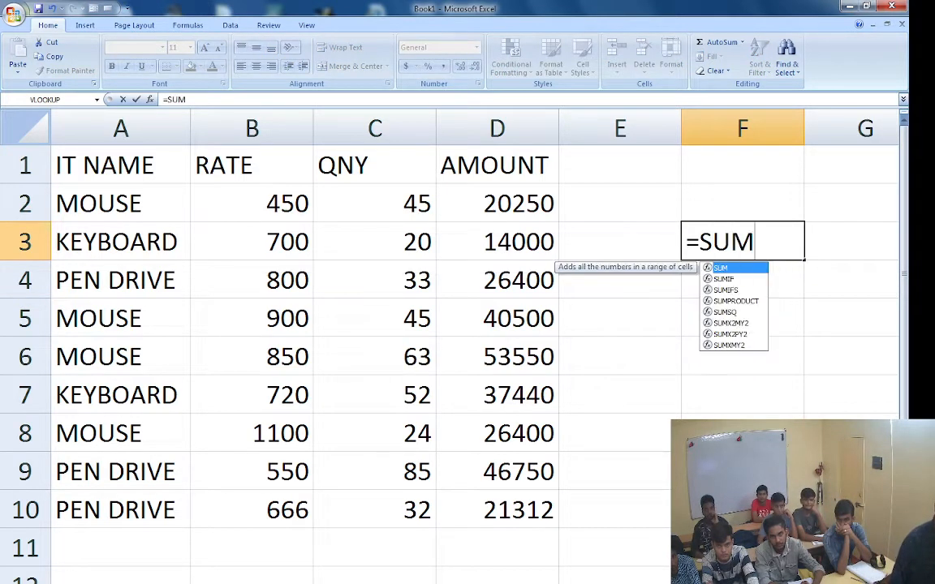
pyautogui.write('IF(')
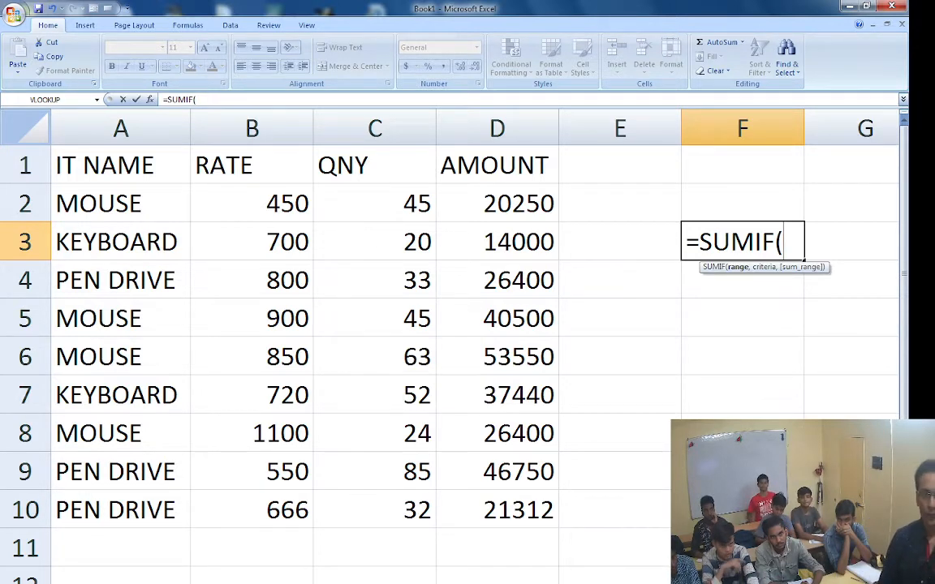
pyautogui.write('D')
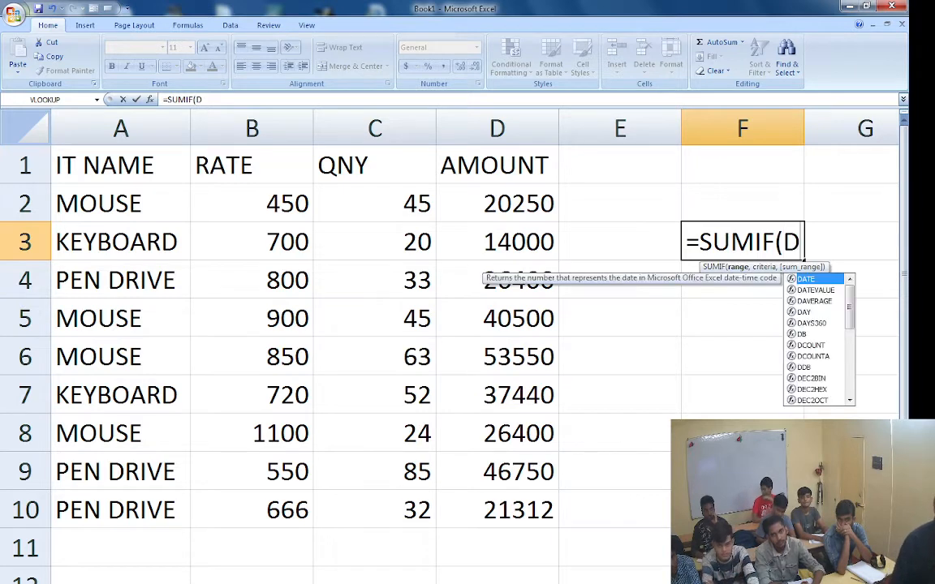
pyautogui.write('2:')
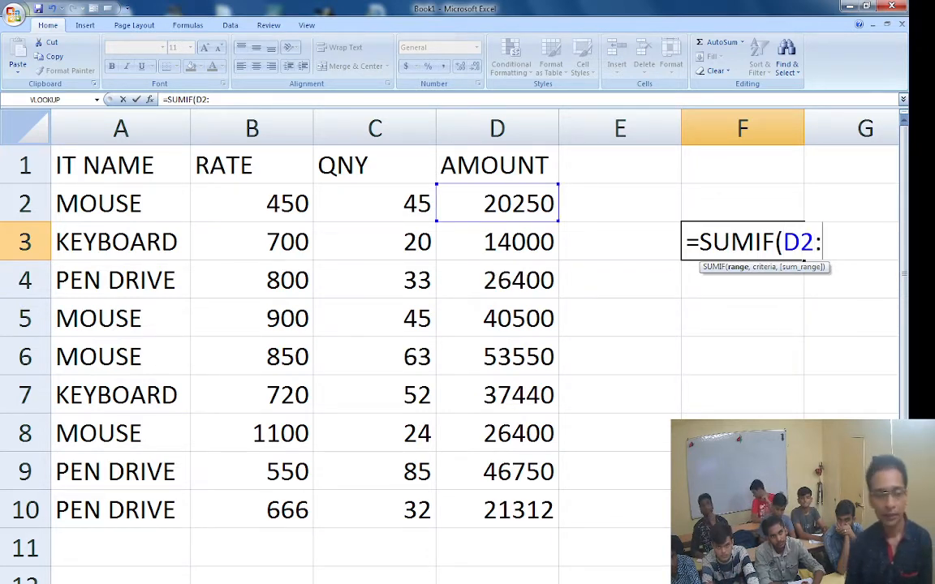
pyautogui.write('D10,')
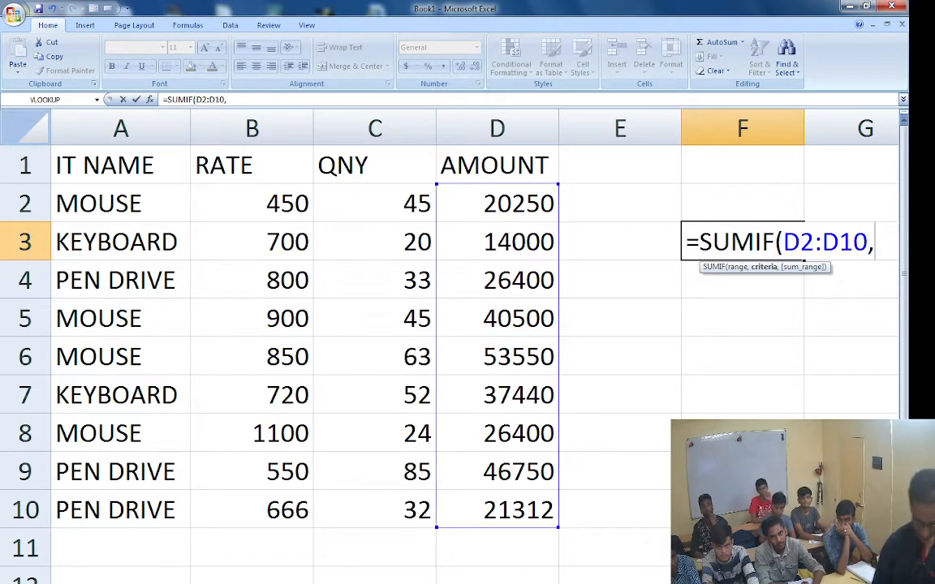
pyautogui.write('">')
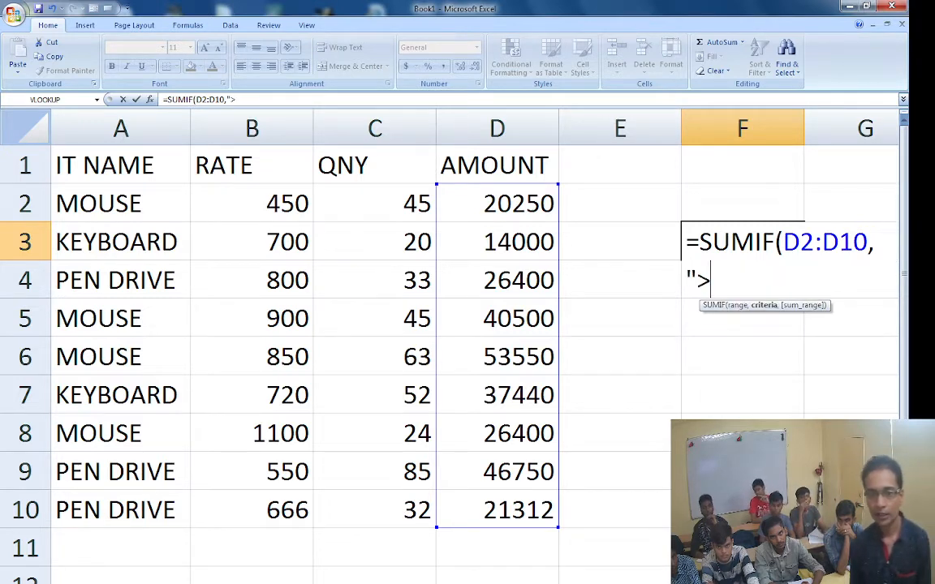
pyautogui.write('25000')
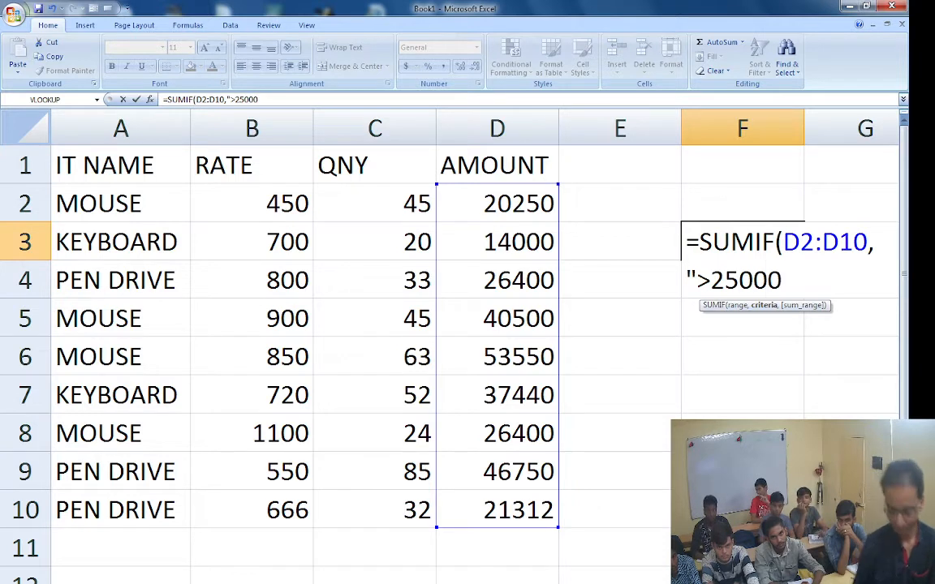
pyautogui.write('"')
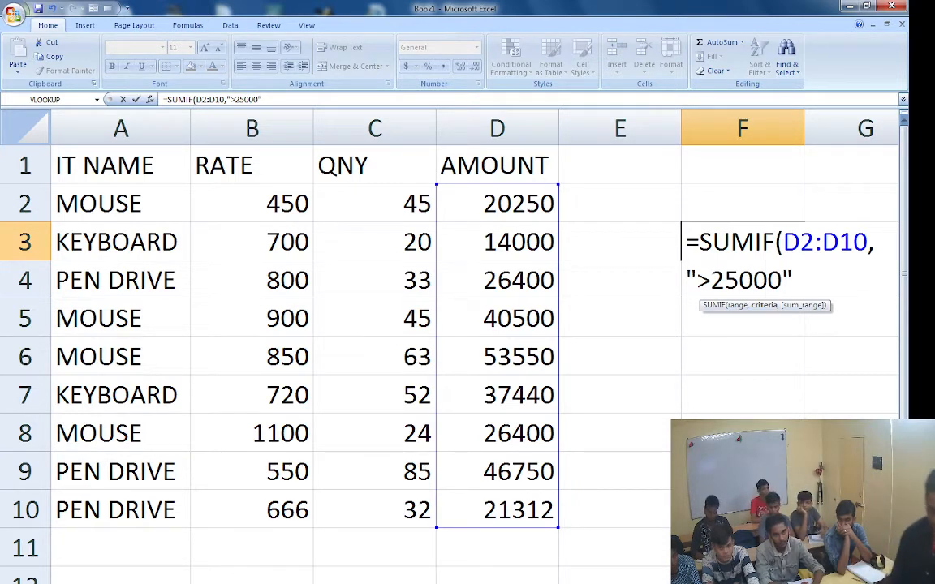
pyautogui.write(')')
pyautogui.press('Up')
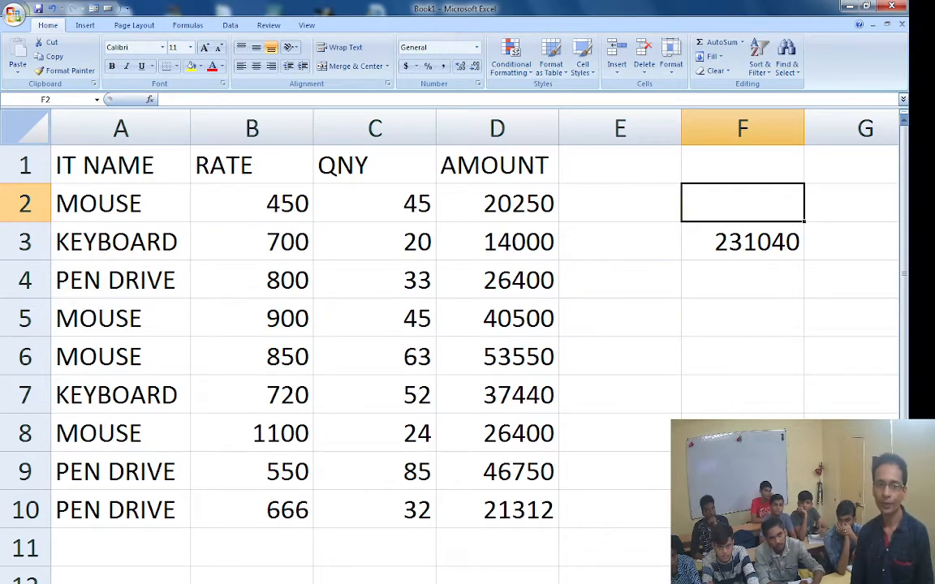
# Go through the AMOUNT values in D2 to D10 to check which ones exceed 25000.
pyautogui.press('Left')
pyautogui.press('Left')
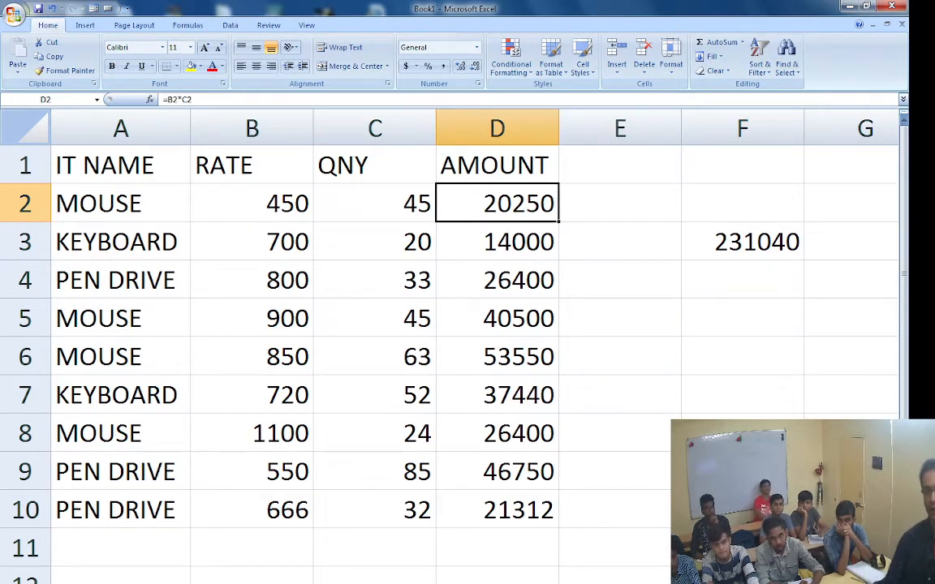
pyautogui.press('Down')
pyautogui.press('Down')
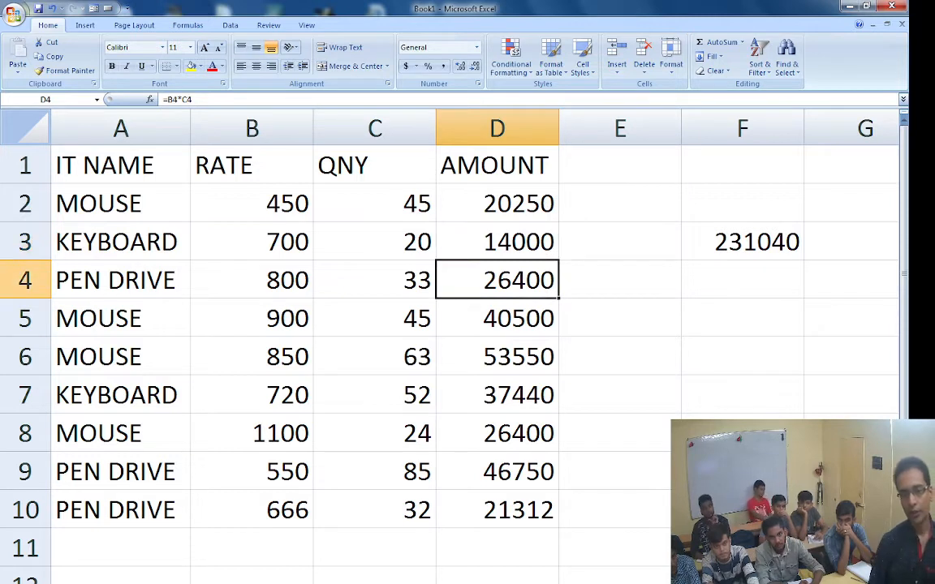
pyautogui.press('Down')
pyautogui.press('Down')
pyautogui.press('Down')
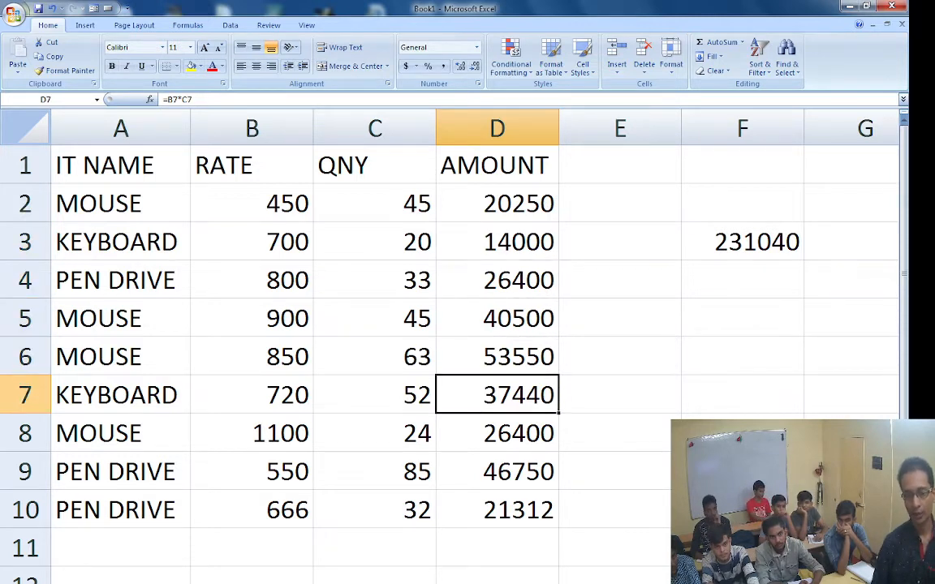
pyautogui.press('Down')
pyautogui.press('Down')
pyautogui.press('Down')
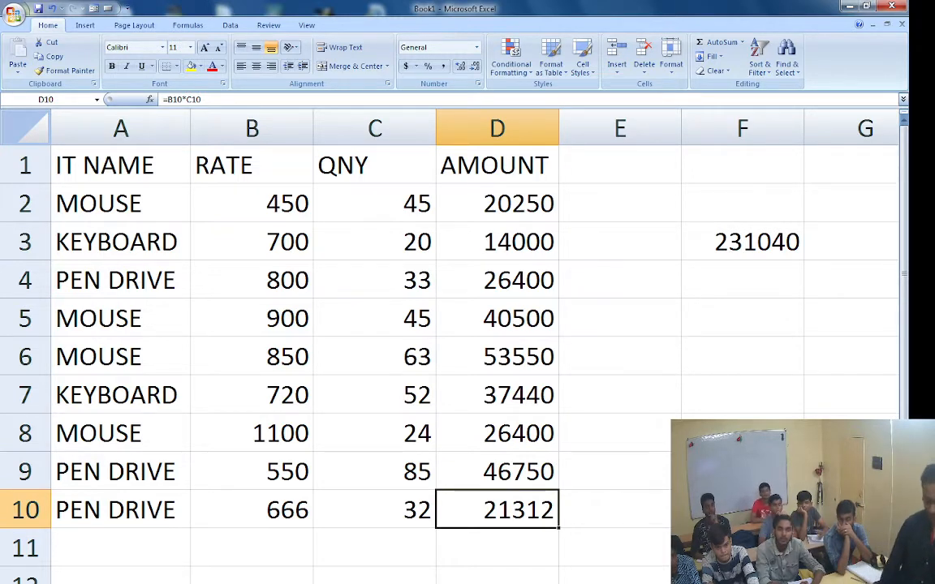
pyautogui.press('Up')
pyautogui.press('Up')
pyautogui.press('Up')
pyautogui.press('Up')
pyautogui.press('Up')
pyautogui.press('Up')
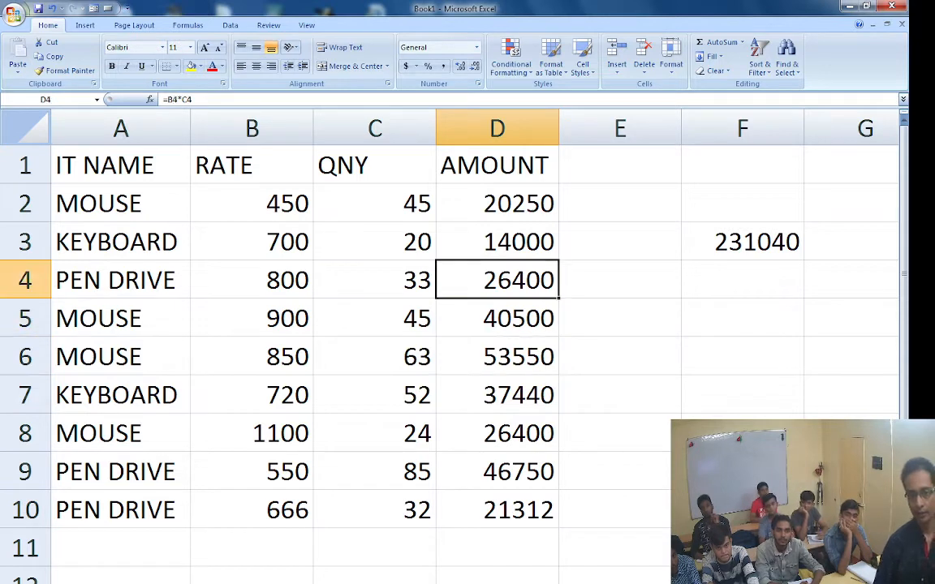
# Replace the formula in F3 with =SUMIF(A2:A10,"MOUSE",D2:D10) to total the amounts of the MOUSE items.
pyautogui.click(742, 241)
pyautogui.press('Delete')
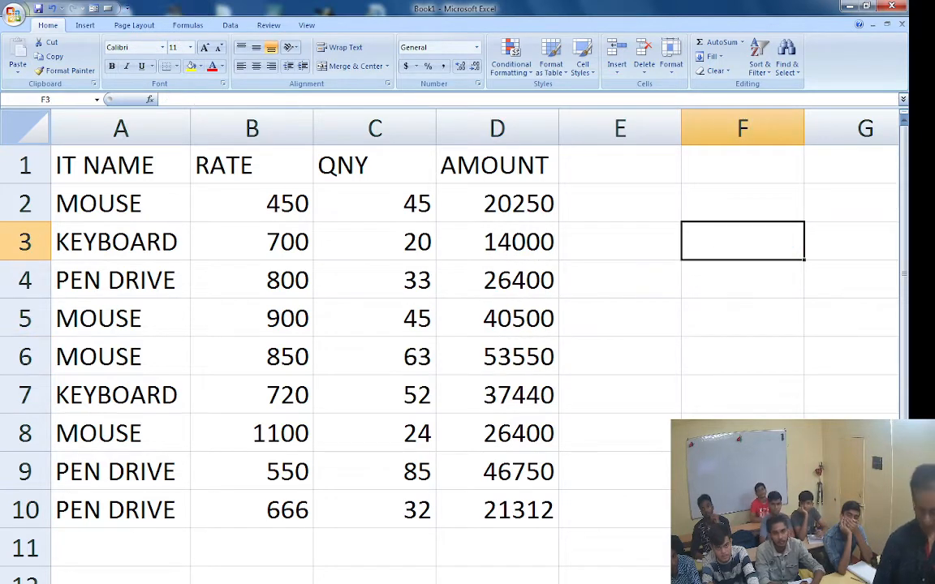
pyautogui.write('=')
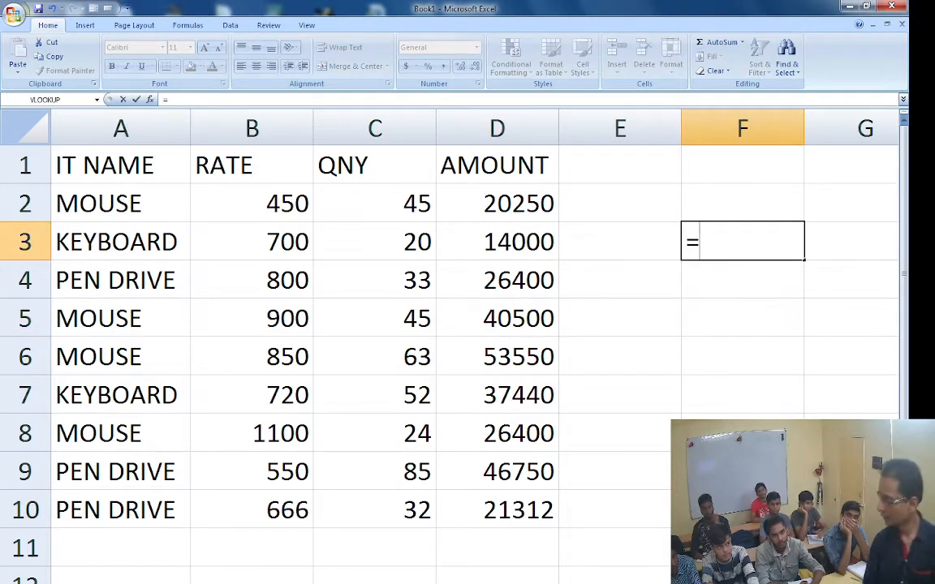
pyautogui.write('SUM')
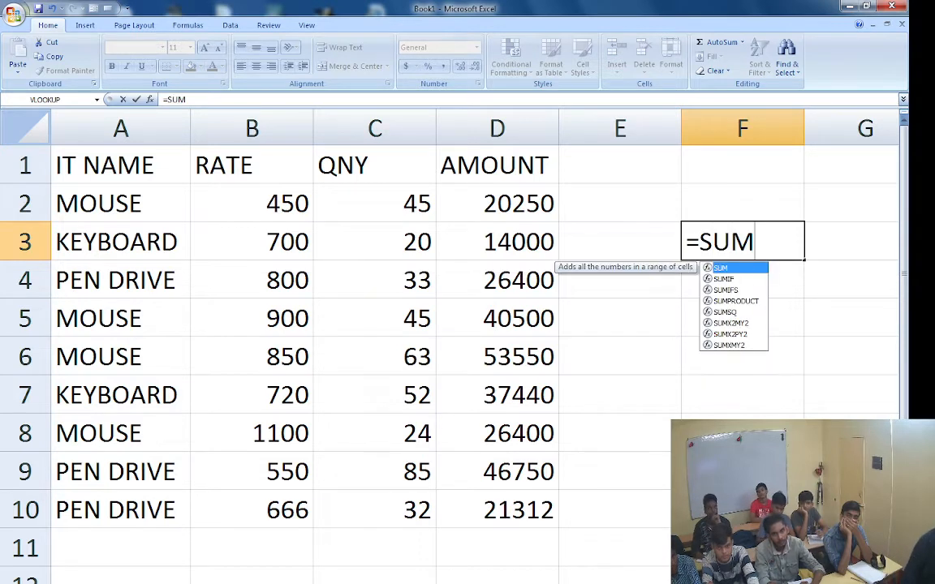
pyautogui.write('IF(')
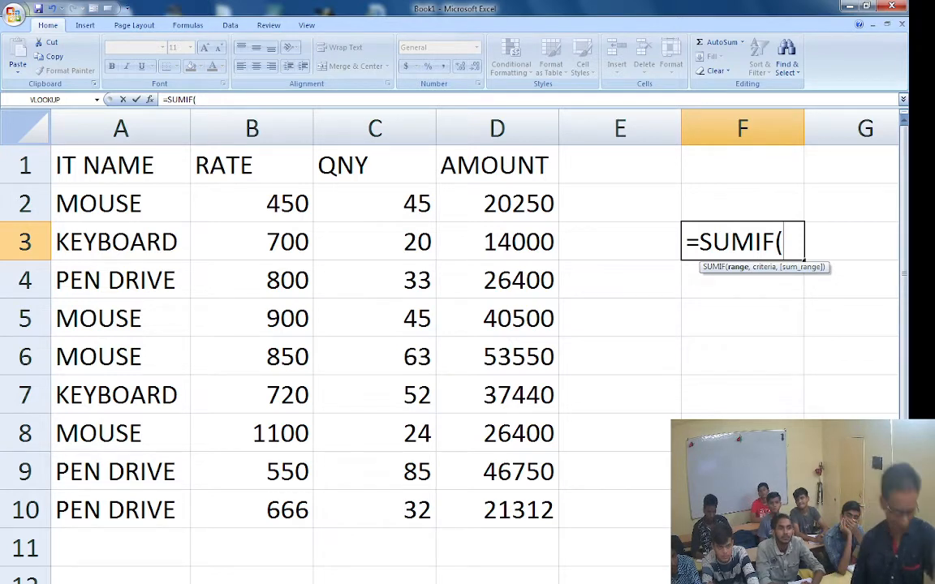
pyautogui.click(120, 203)
pyautogui.write(':')
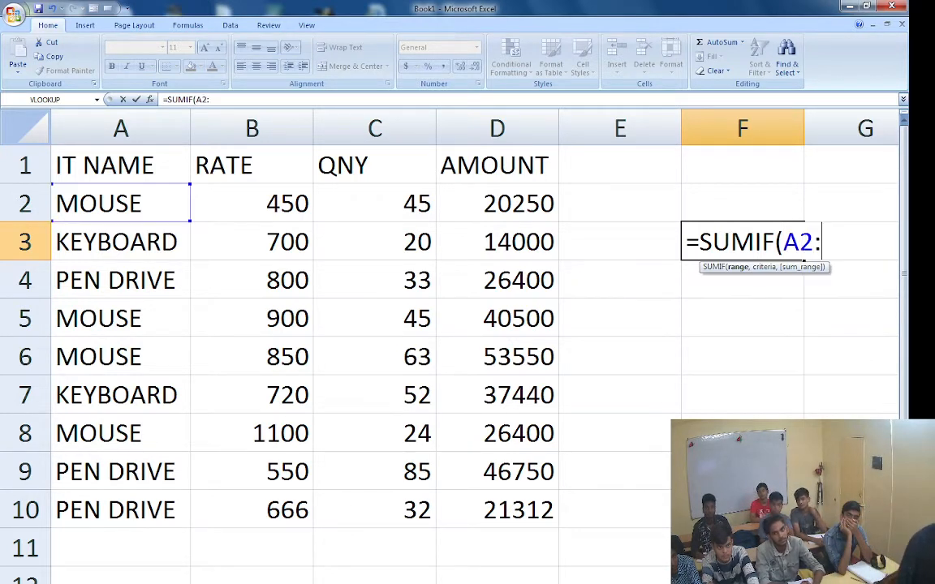
pyautogui.write('A10')
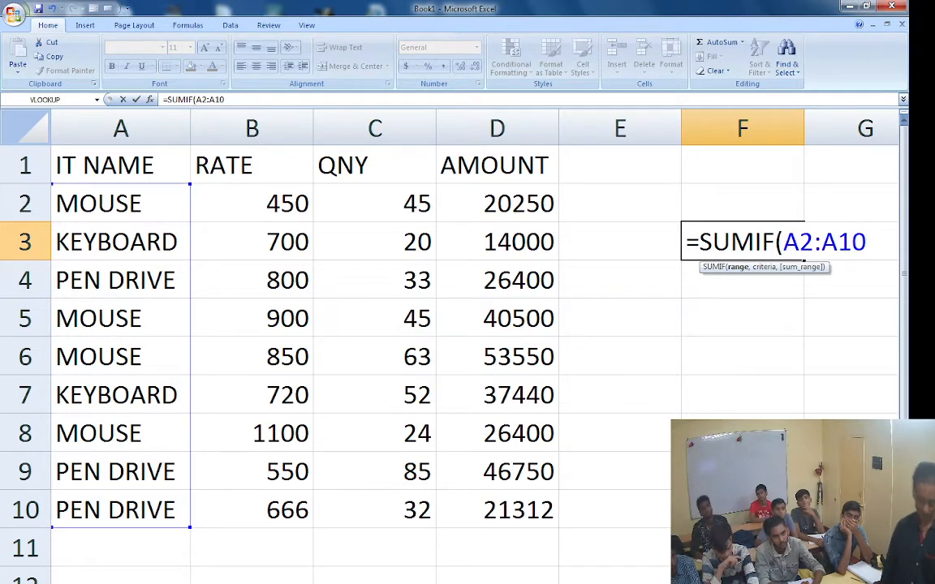
pyautogui.write(',')
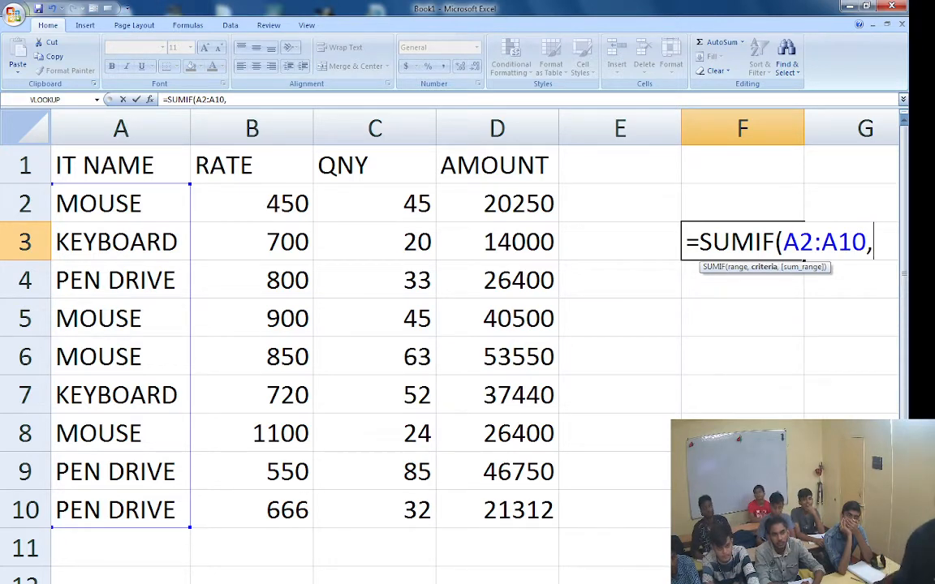
pyautogui.write('"MNO')
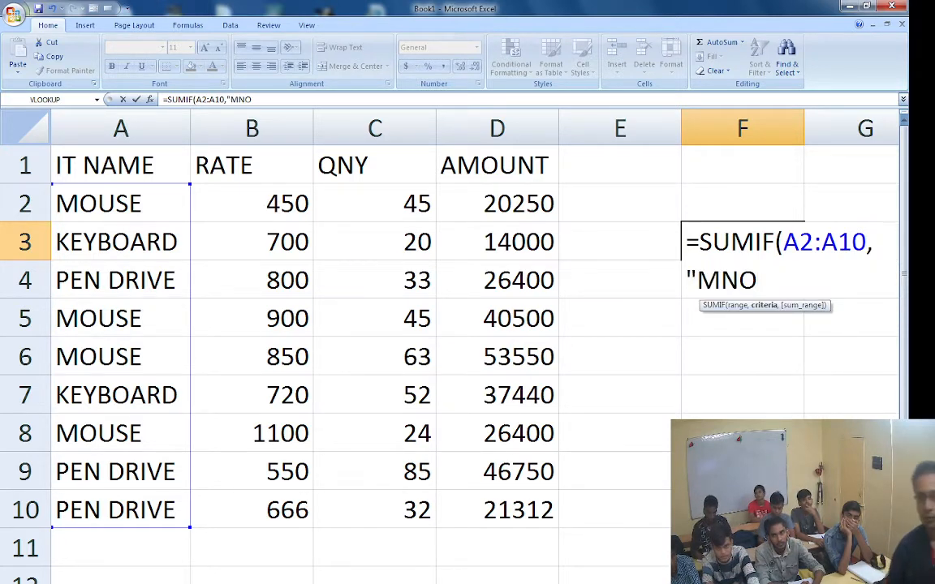
pyautogui.press('BackSpace')
pyautogui.press('BackSpace')
pyautogui.write('OUSE')
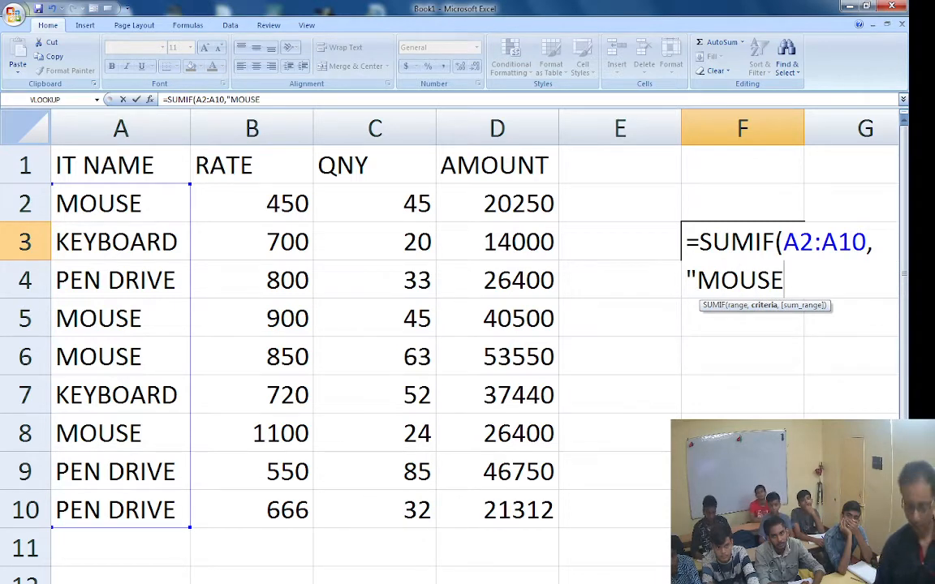
pyautogui.write('"')
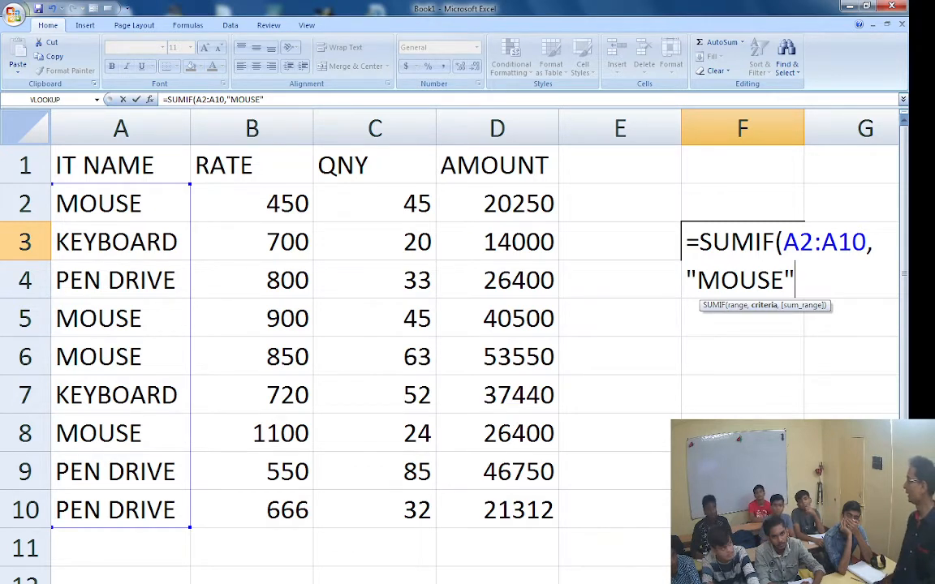
pyautogui.write(',')
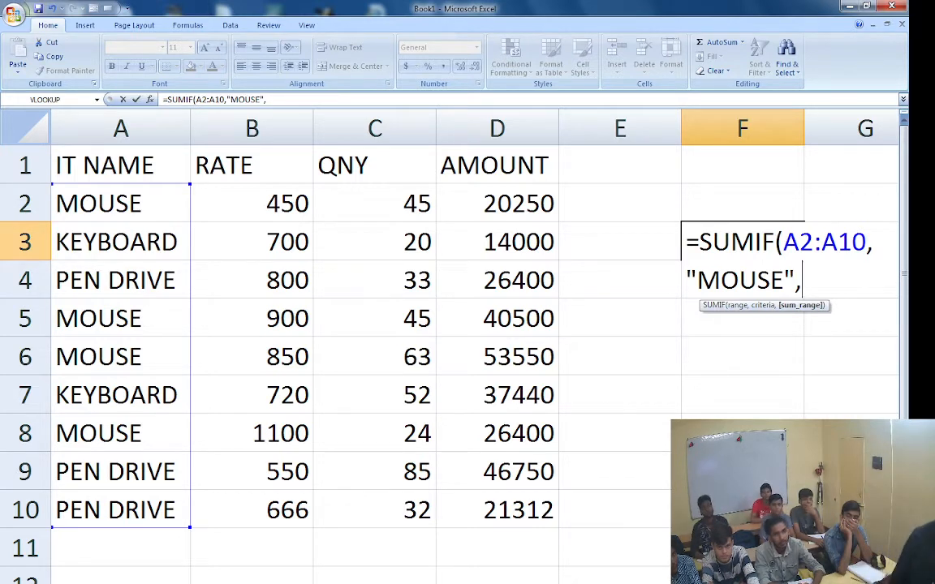
pyautogui.write('D2:D10')
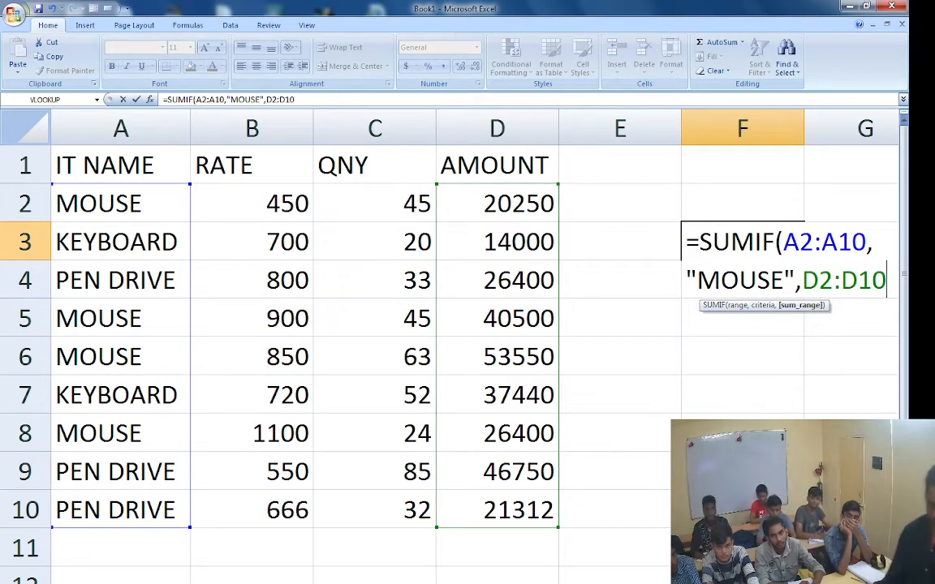
pyautogui.write(')')
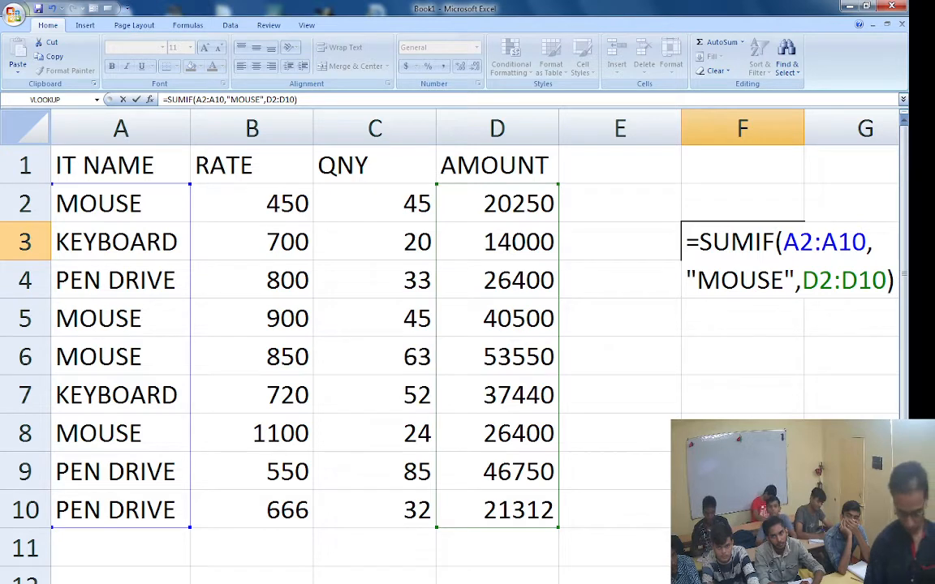
pyautogui.press('Return')
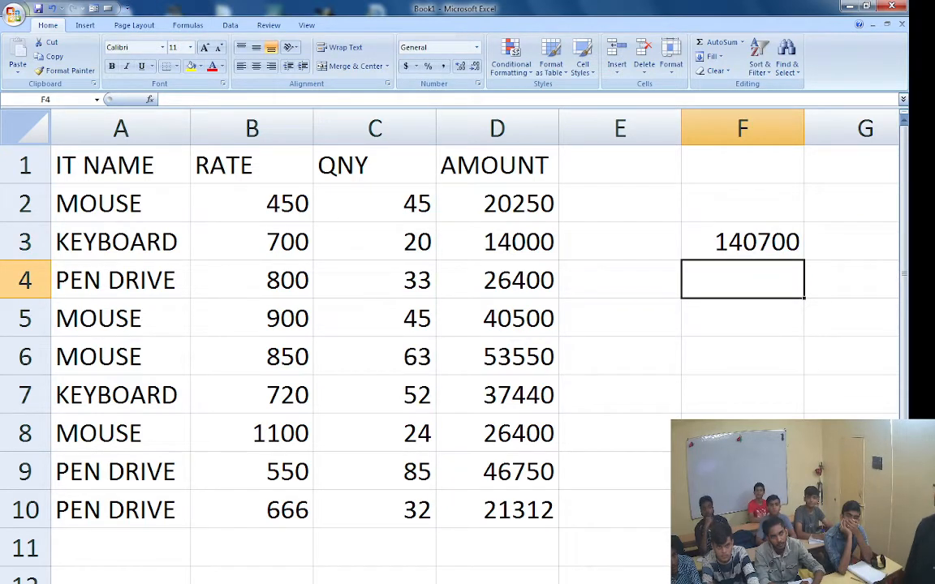
pyautogui.click(620, 280)
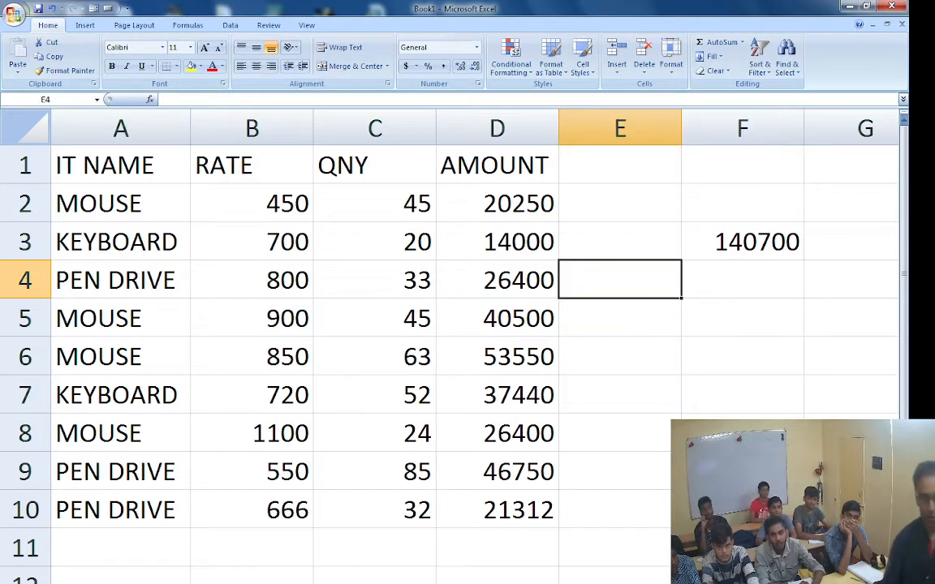
pyautogui.press('Left')
pyautogui.press('Left')
pyautogui.press('Left')
pyautogui.press('Left')
pyautogui.press('Right')
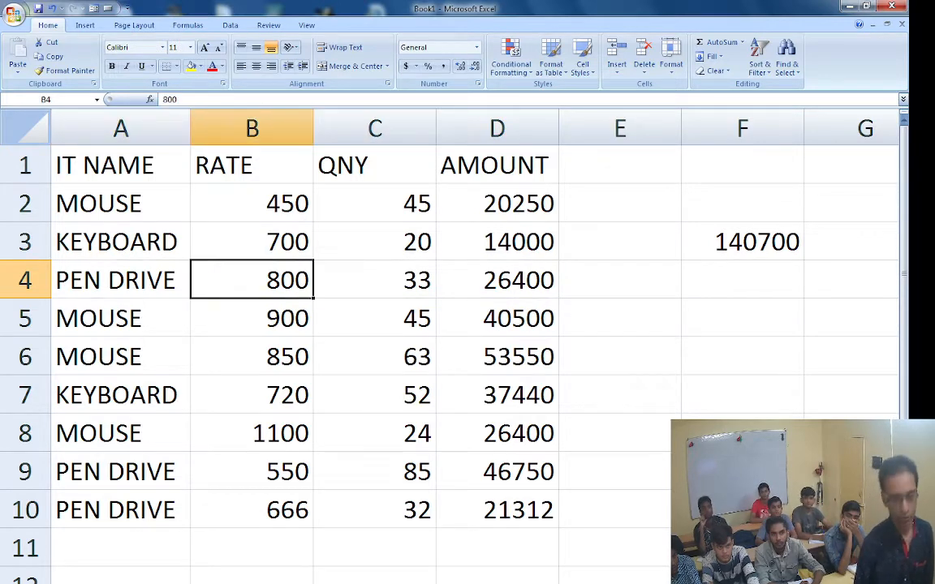
# Set the RATE of the four MOUSE rows, in B2, B5, B6 and B8, to 50.
pyautogui.press('Up')
pyautogui.press('Up')
pyautogui.write('50')
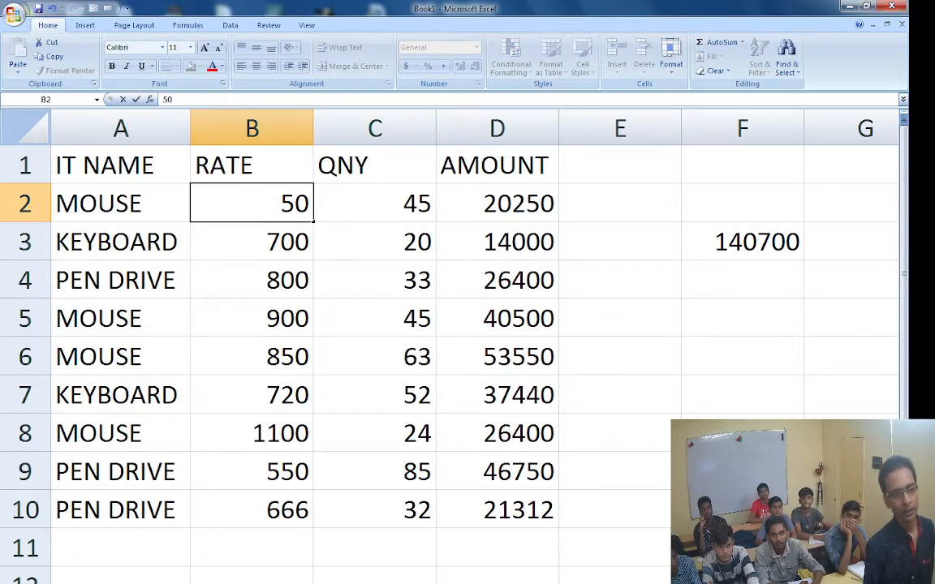
pyautogui.press('Return')
pyautogui.press('Down')
pyautogui.press('Down')
pyautogui.write('50')
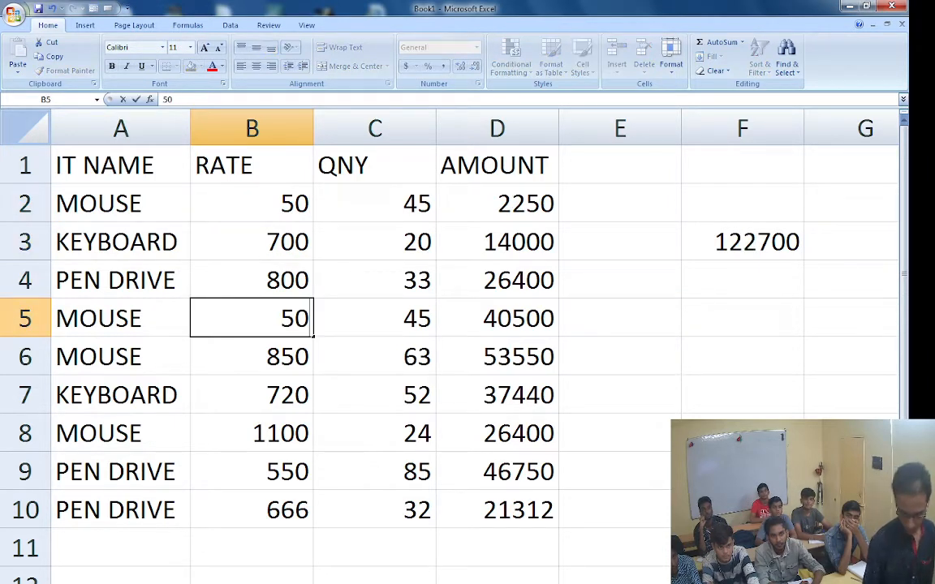
pyautogui.press('Return')
pyautogui.write('50')
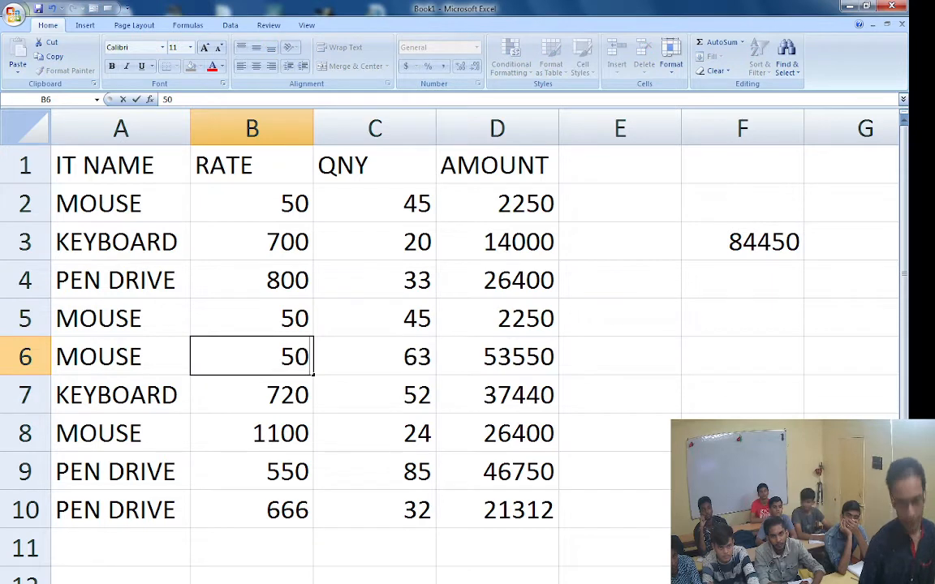
pyautogui.press('Return')
pyautogui.press('Down')
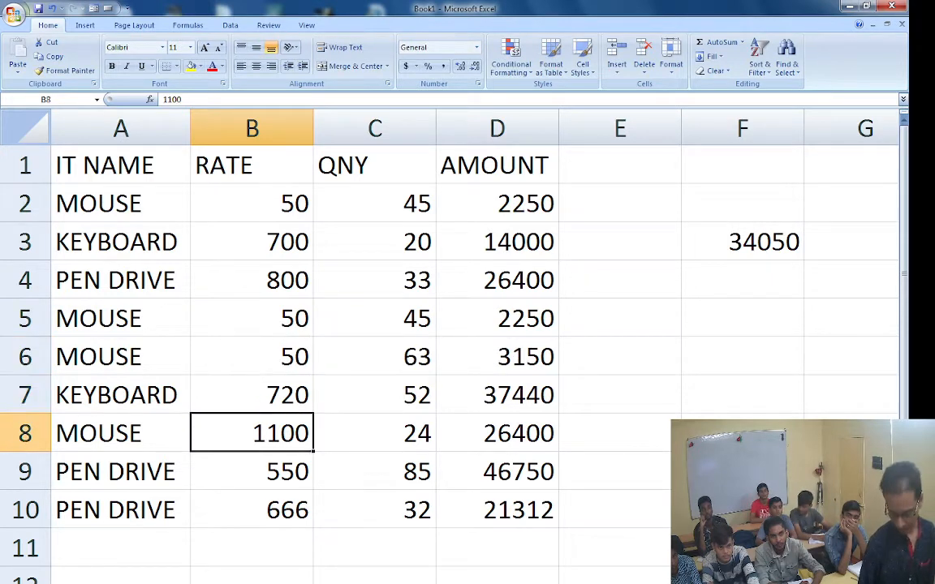
pyautogui.write('50')
pyautogui.press('Return')
pyautogui.press('Up')
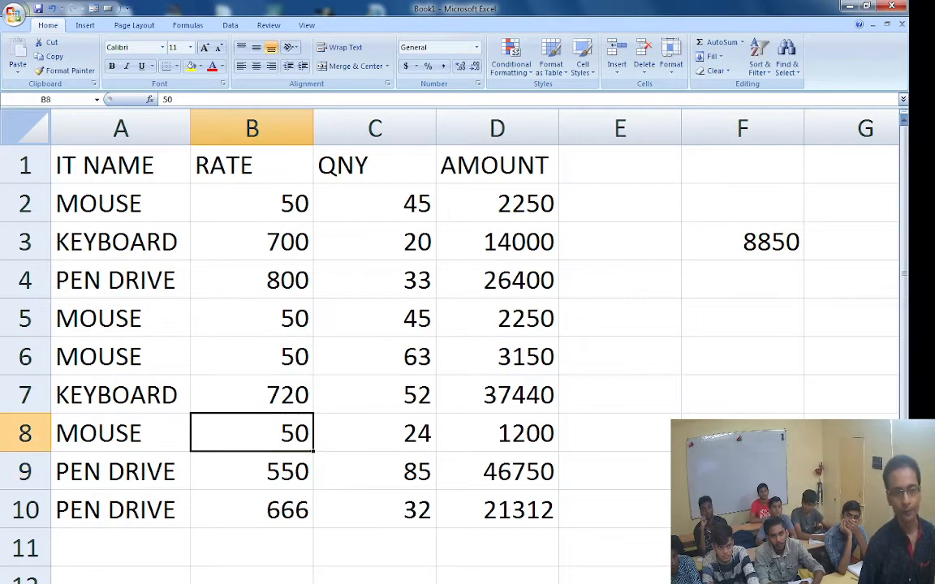
# Set the QNY of the MOUSE rows to 2 in C2, 5 in C5, 6 in C6 and 1 in C8.
pyautogui.press('Up')
pyautogui.press('Up')
pyautogui.press('Up')
pyautogui.press('Up')
pyautogui.press('Up')
pyautogui.press('Up')
pyautogui.press('Right')
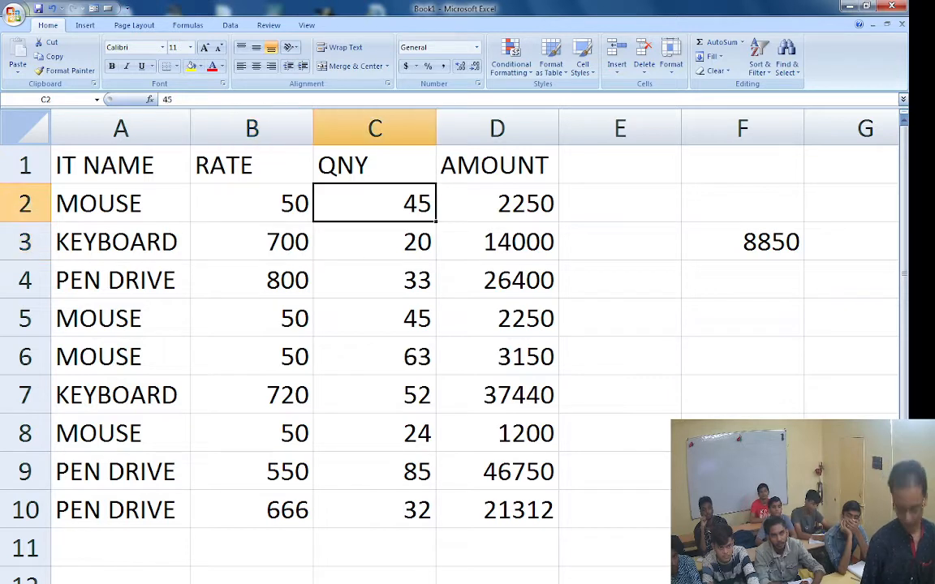
pyautogui.write('2')
pyautogui.press('Down')
pyautogui.press('Down')
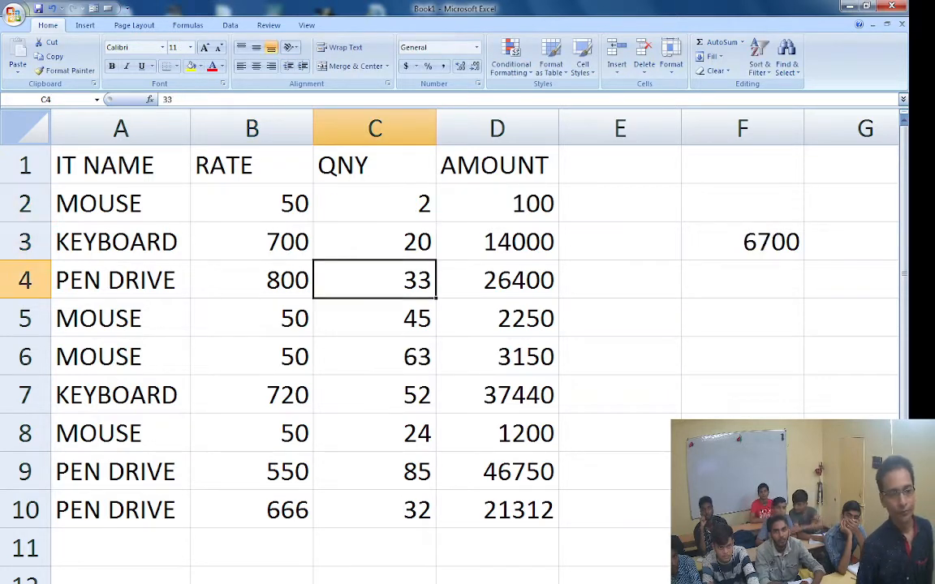
pyautogui.press('Down')
pyautogui.write('5')
pyautogui.press('Return')
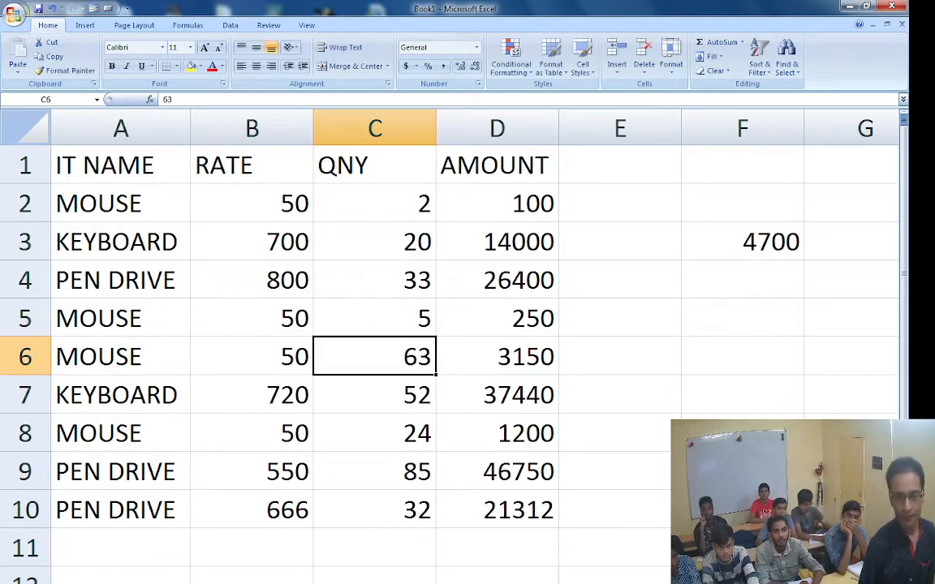
pyautogui.write('6')
pyautogui.press('Return')
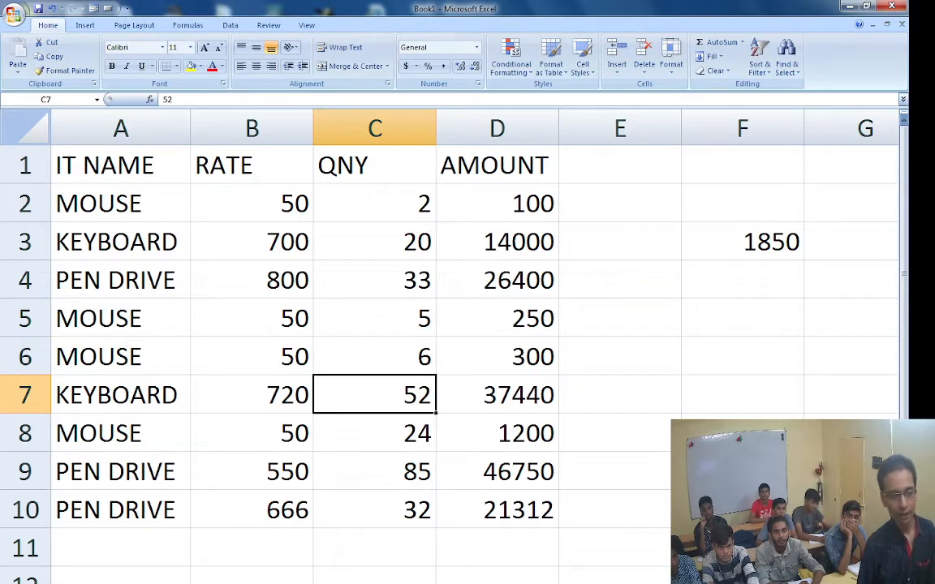
pyautogui.press('Down')
pyautogui.write('1')
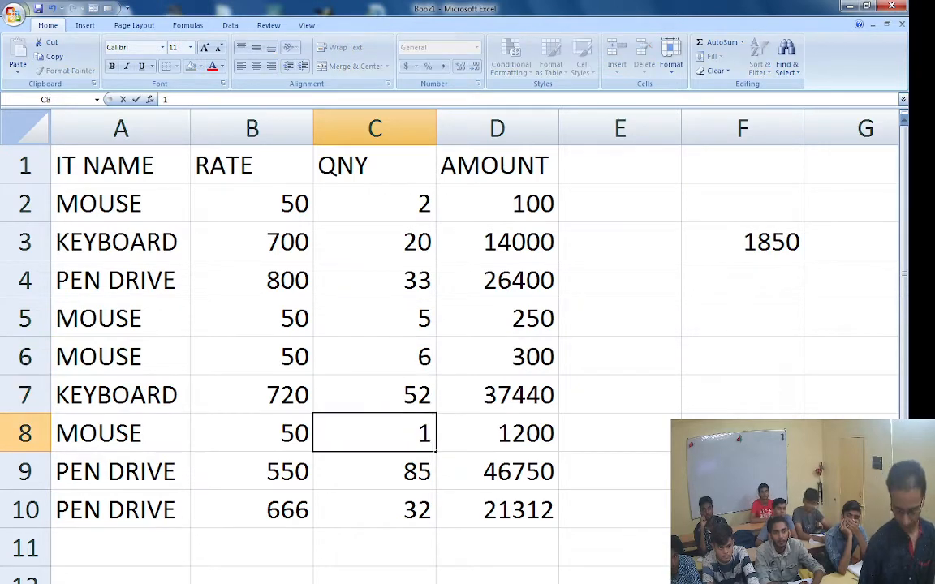
pyautogui.press('Return')
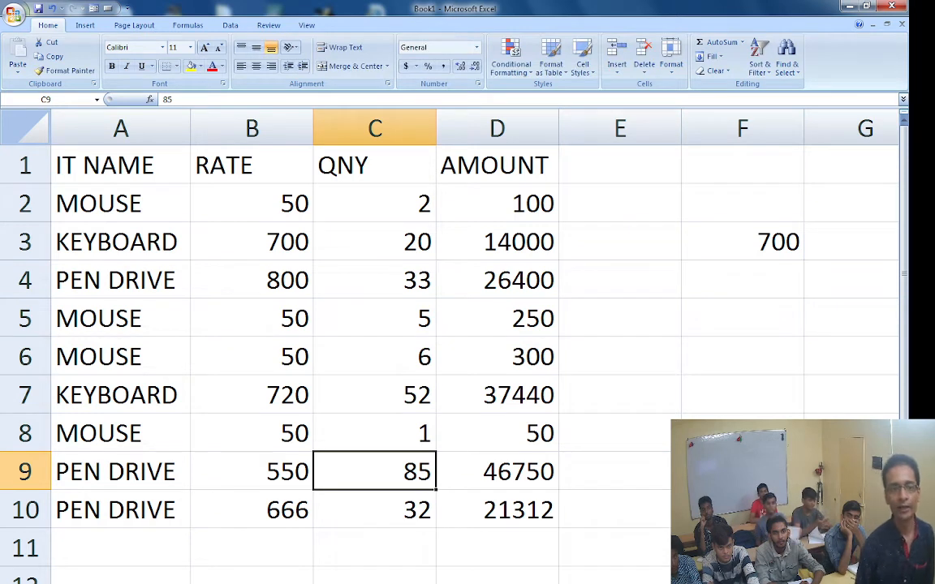
# Go through the AMOUNT values of the MOUSE rows in D2, D5, D6 and D8 to check them against the total.
pyautogui.press('Up')
pyautogui.press('Up')
pyautogui.press('Up')
pyautogui.press('Up')
pyautogui.press('Up')
pyautogui.press('Up')
pyautogui.press('Up')
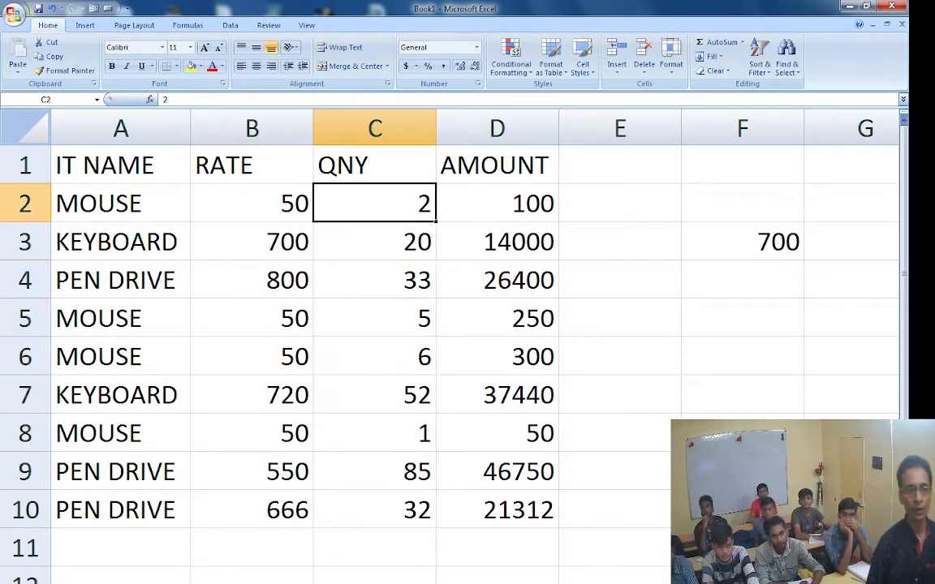
pyautogui.press('Right')
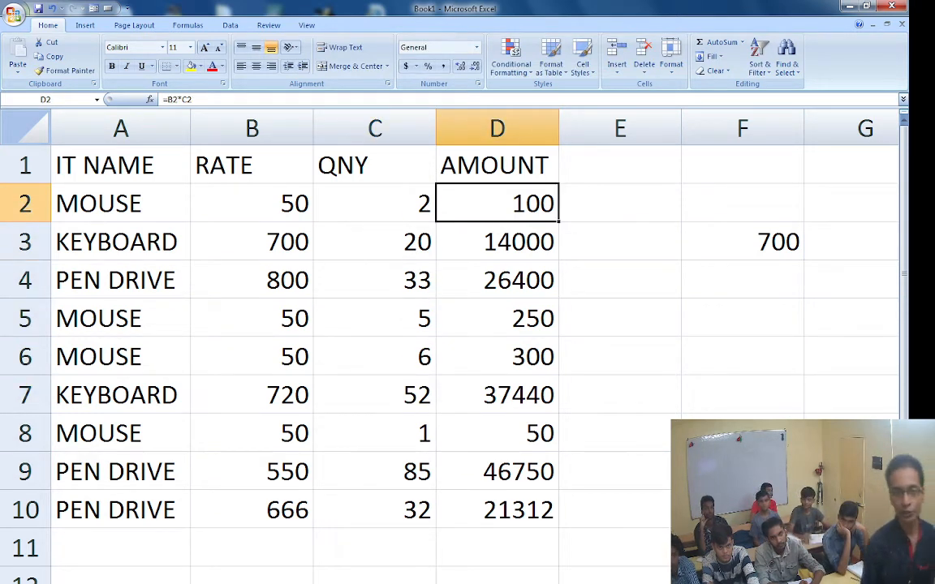
pyautogui.press('Down')
pyautogui.press('Down')
pyautogui.press('Down')
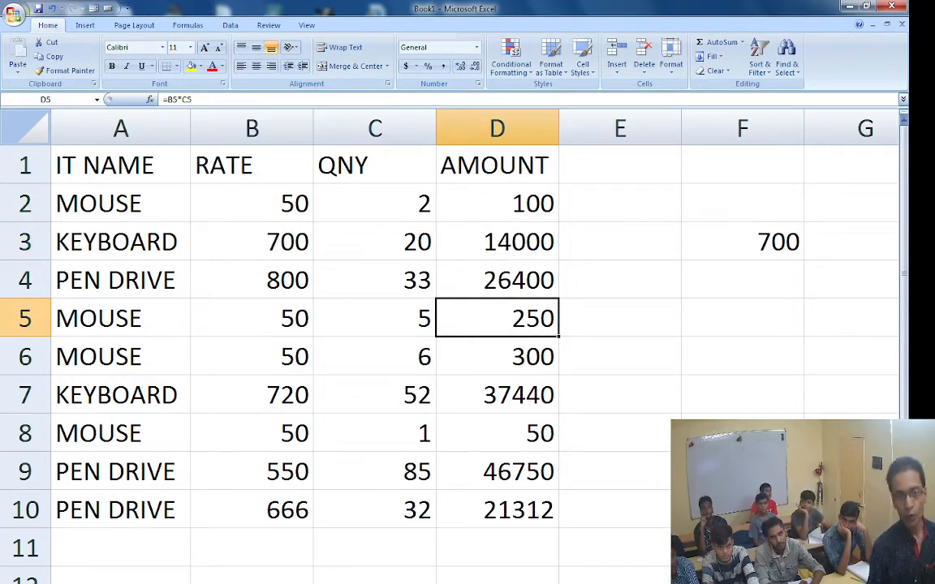
pyautogui.press('Down')
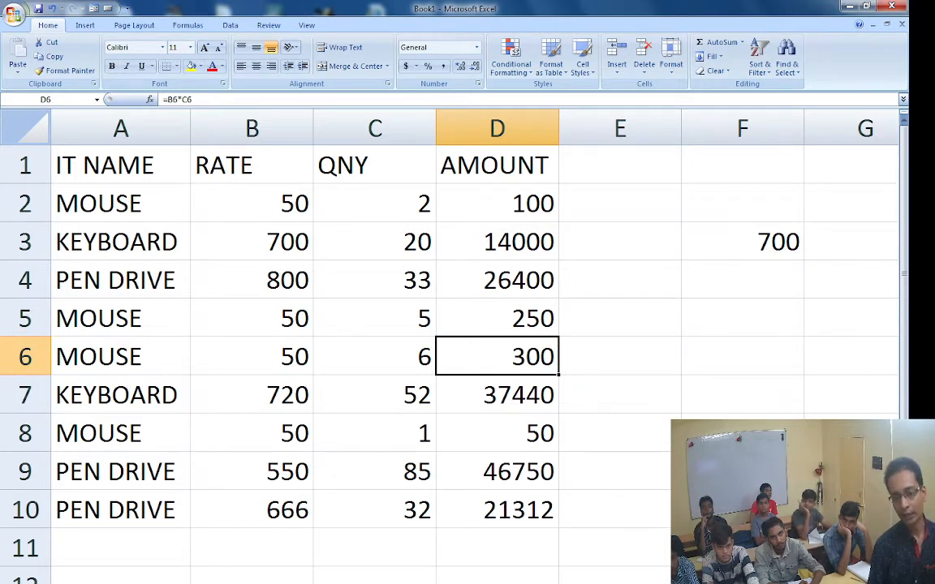
pyautogui.press('Down')
pyautogui.press('Down')
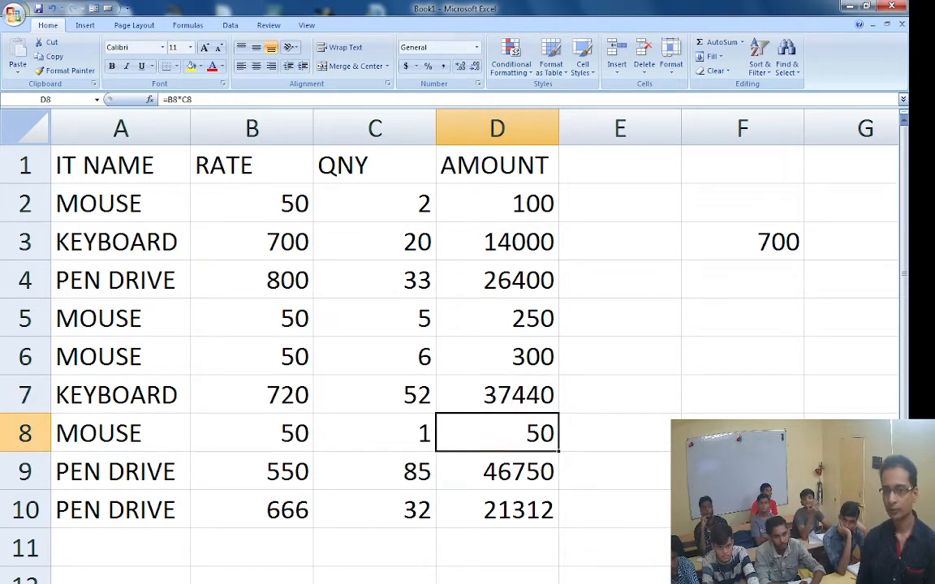
# Examine the SUMIF formula in F3 and the item and amount ranges it refers to, leaving it unedited.
pyautogui.press('Up')
pyautogui.press('Up')
pyautogui.press('Up')
pyautogui.press('Up')
pyautogui.press('Up')
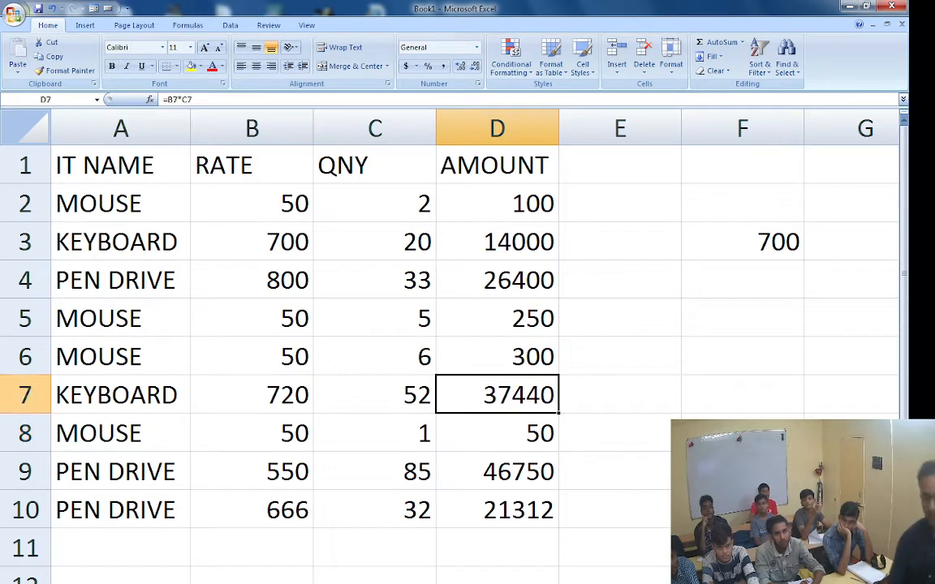
pyautogui.press('Right')
pyautogui.press('Right')
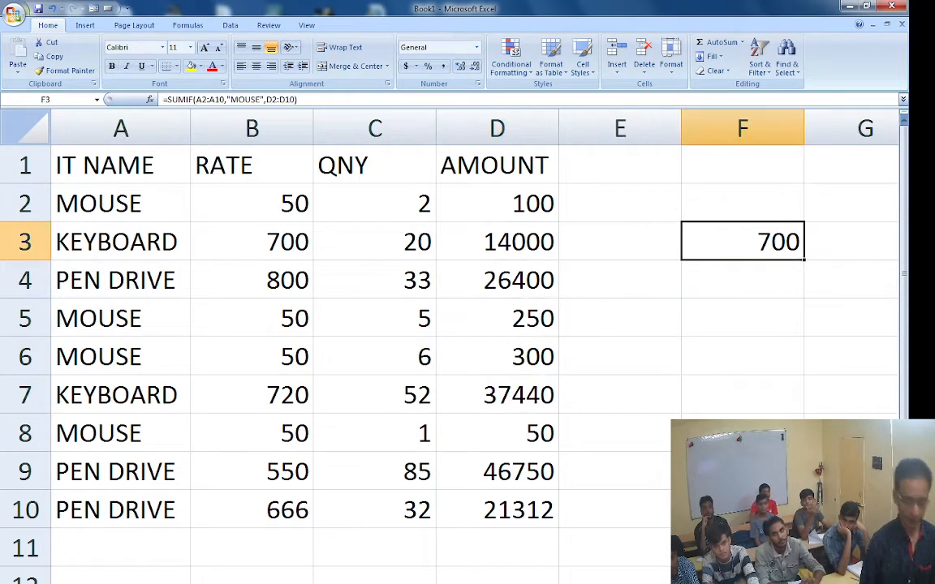
pyautogui.press('F2')
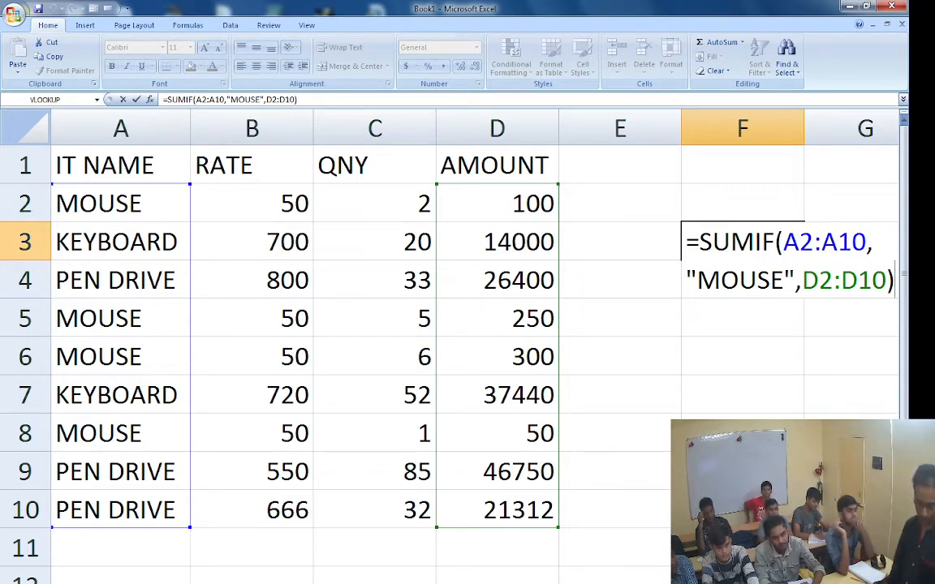
pyautogui.press('Return')
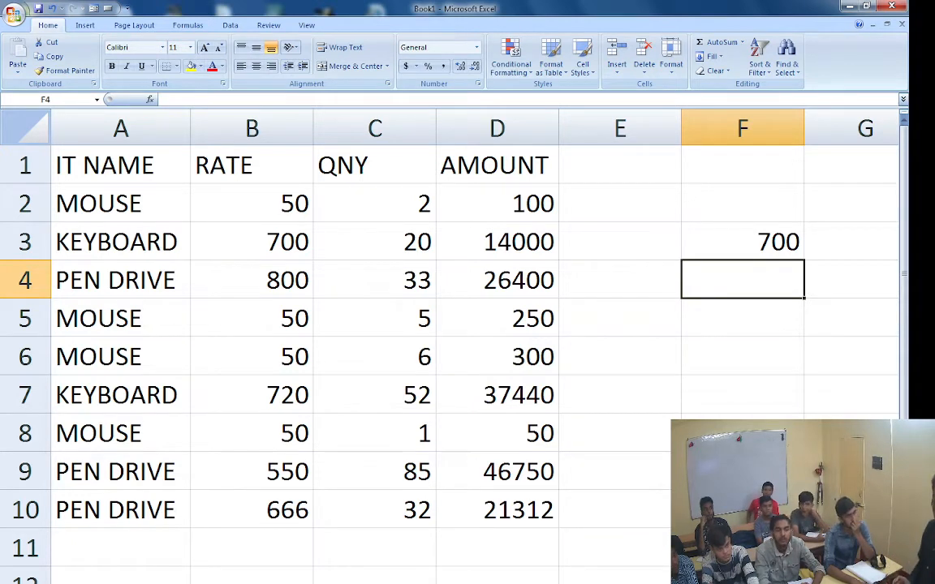
pyautogui.click(742, 242)
pyautogui.press('F2')
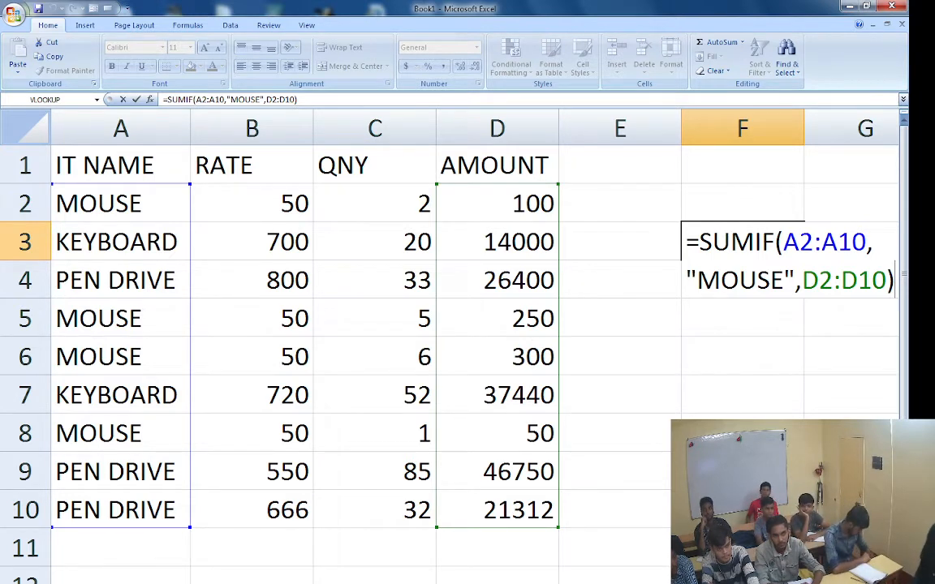
pyautogui.press('Return')
pyautogui.press('Up')
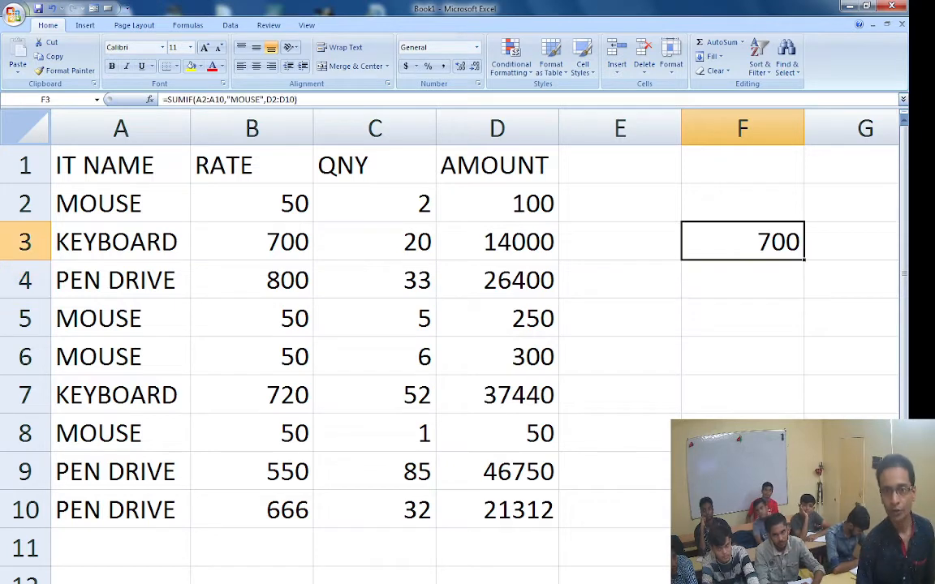
# Replace the "MOUSE" criterion in F3 with a reference to E4, giving =SUMIF(A2:A10,E4,D2:D10).
pyautogui.press('F2')
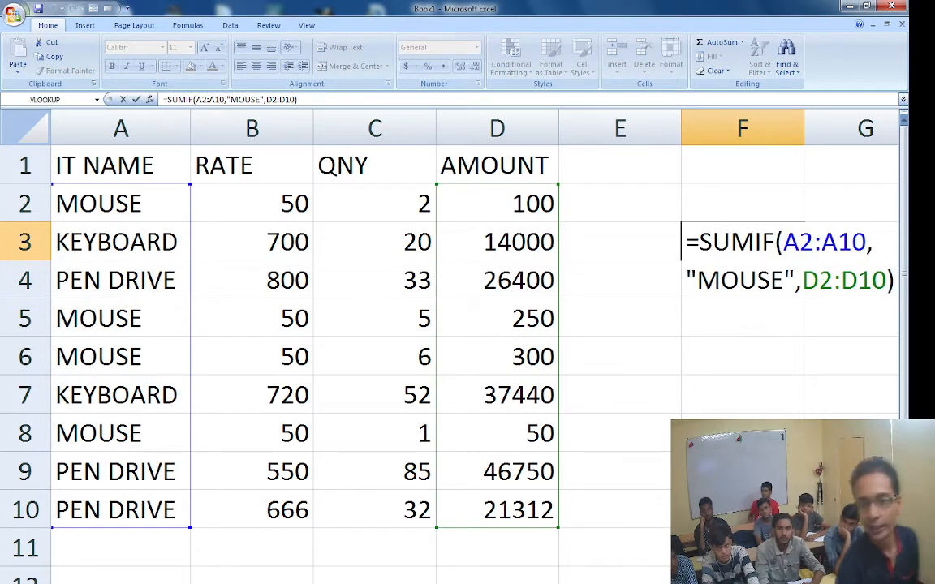
pyautogui.click(788, 281)
pyautogui.click(796, 282)
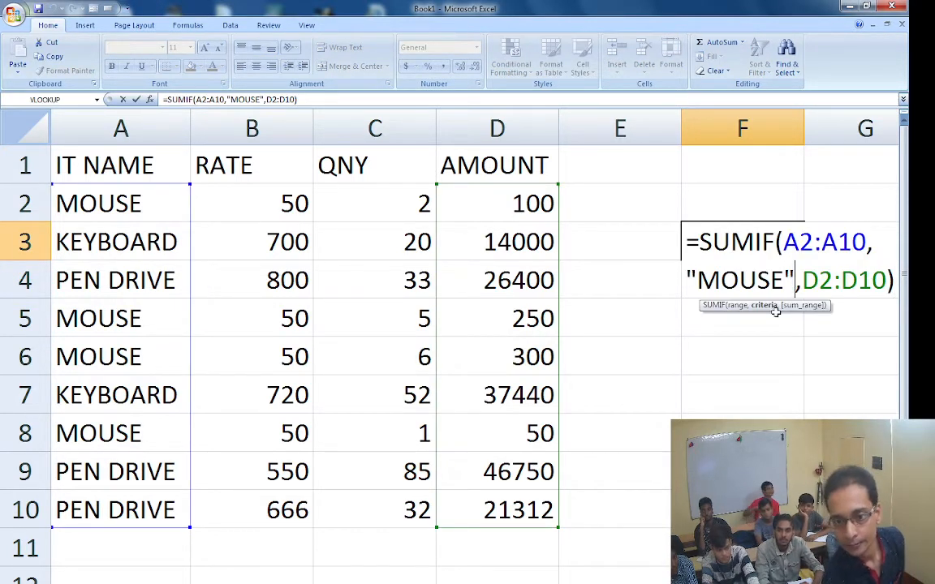
pyautogui.press('BackSpace')
pyautogui.press('BackSpace')
pyautogui.press('BackSpace')
pyautogui.press('BackSpace')
pyautogui.press('BackSpace')
pyautogui.press('BackSpace')
pyautogui.press('BackSpace')
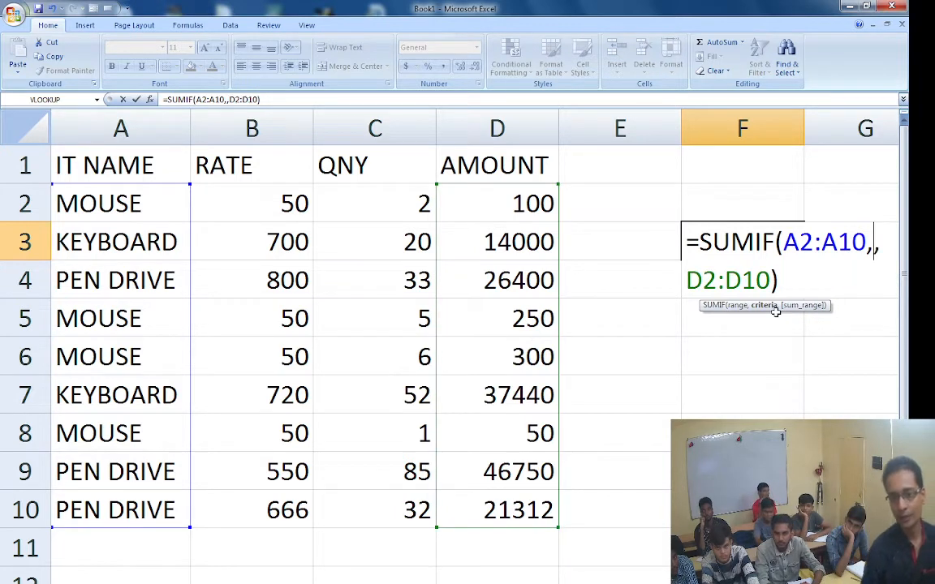
pyautogui.click(630, 275)
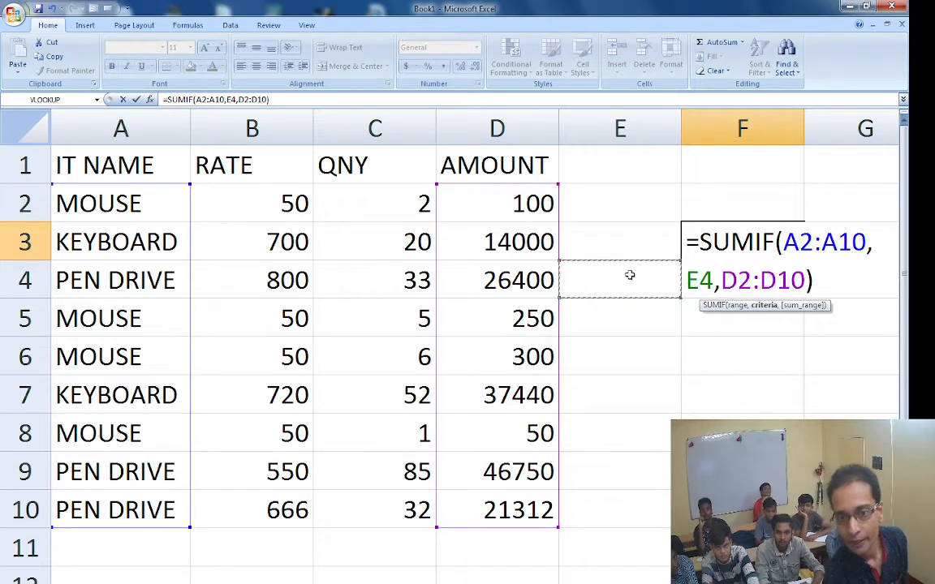
pyautogui.press('Return')
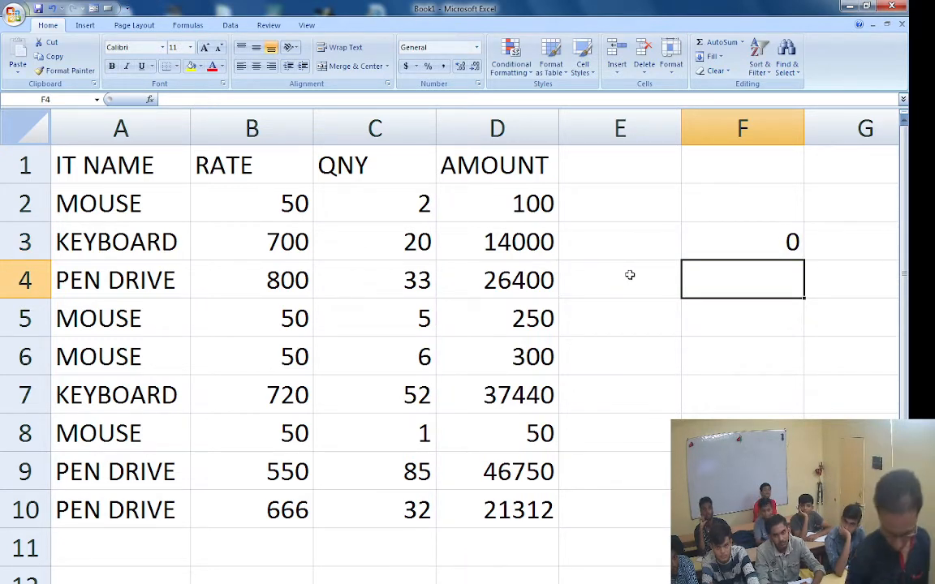
# Enter MOUSE in E4 as the criterion for the SUMIF formula.
pyautogui.click(630, 275)
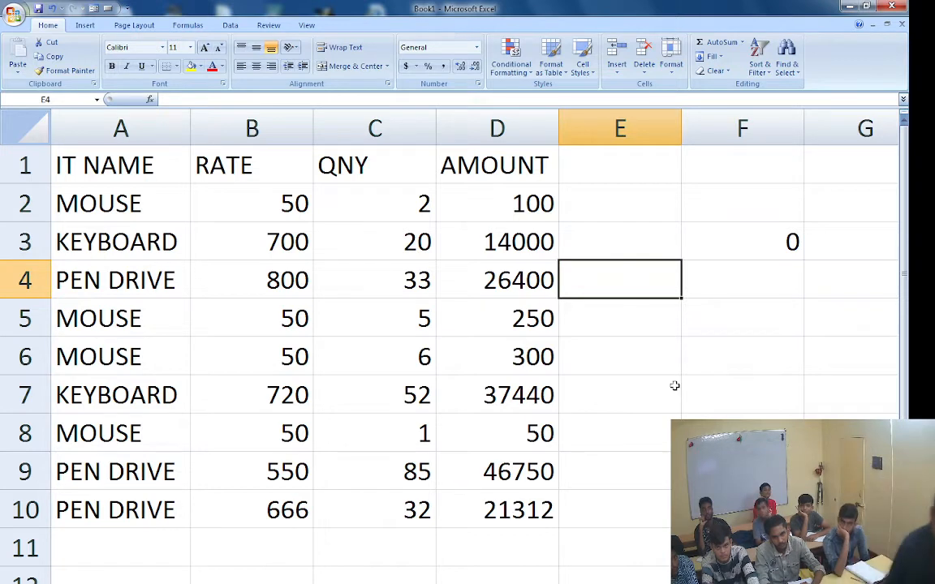
pyautogui.write('MOUSE')
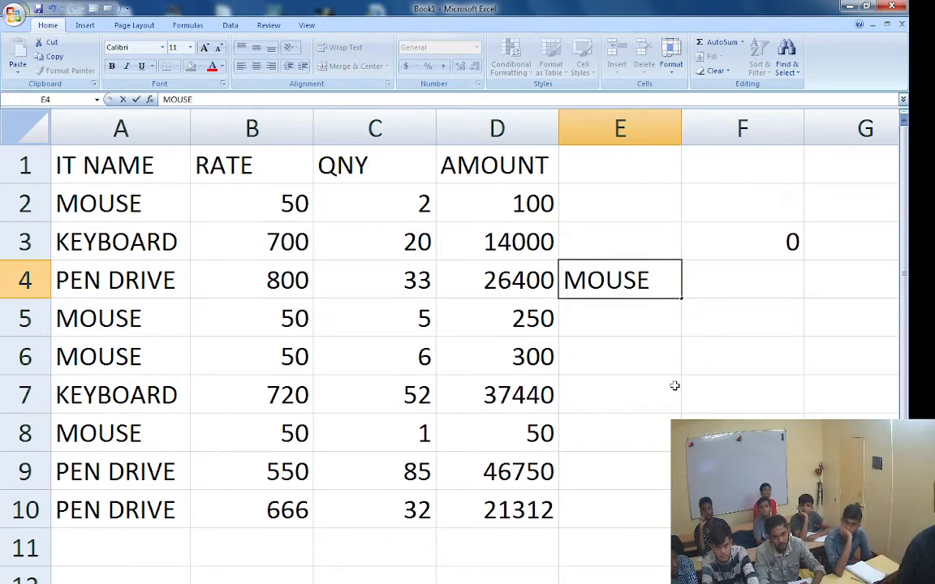
pyautogui.press('Return')
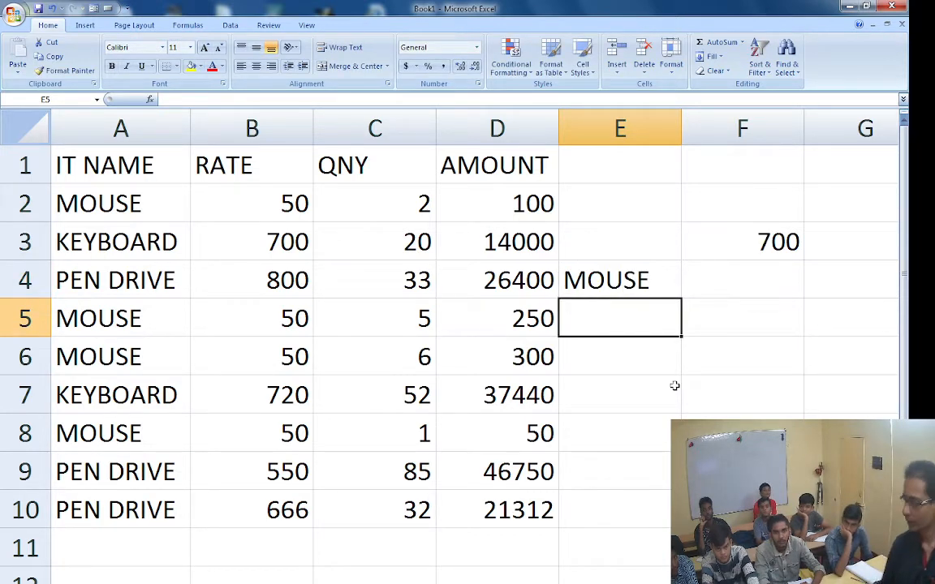
pyautogui.press('Up')
pyautogui.hotkey('ctrl', 'c')
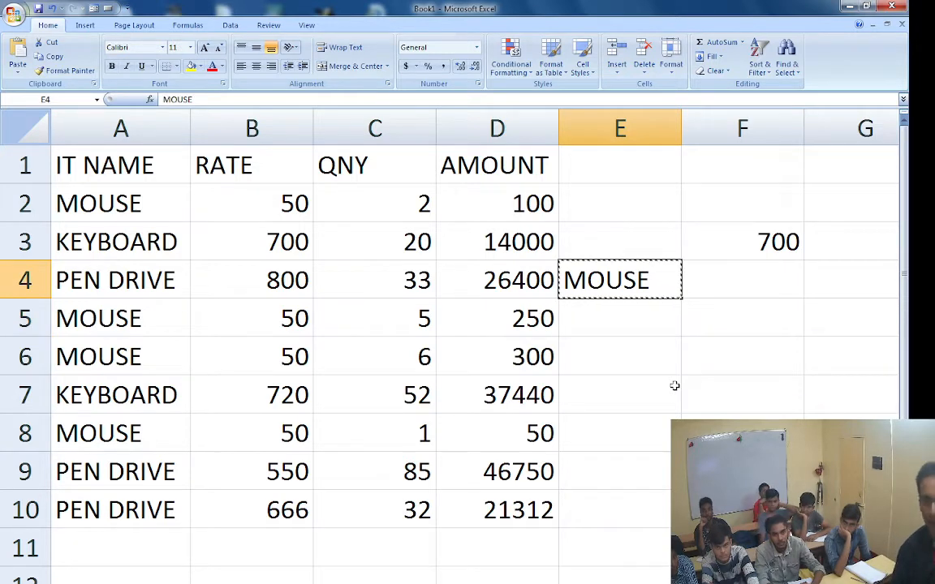
pyautogui.press('Up')
pyautogui.hotkey('ctrl', 'c')
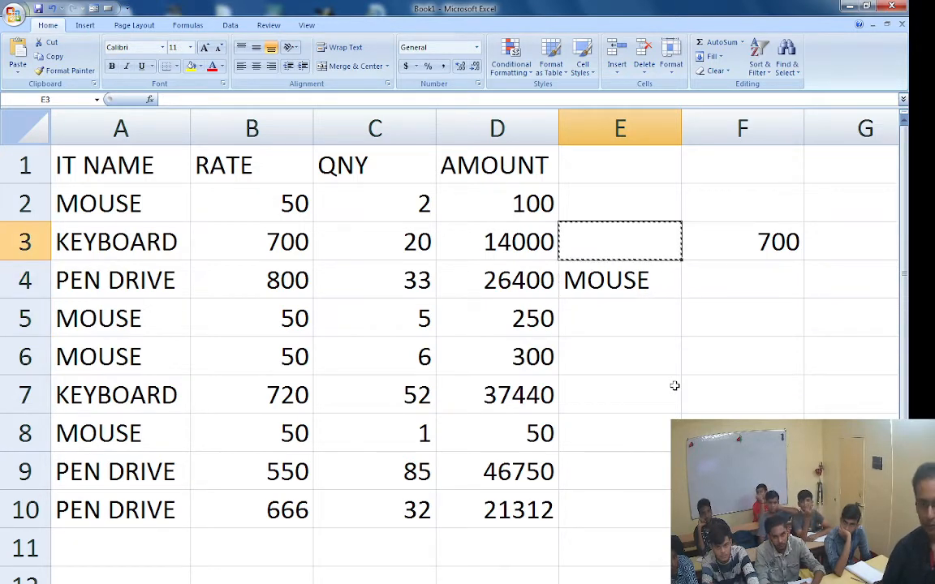
pyautogui.press('Escape')
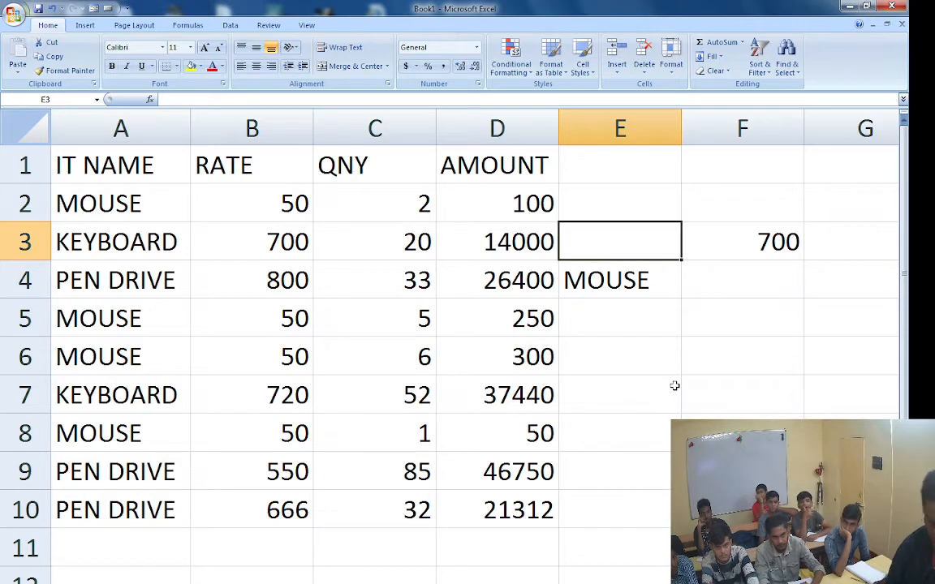
# Move the MOUSE criterion from E4 to E3, beside the SUMIF formula cell.
pyautogui.press('Down')
pyautogui.hotkey('ctrl', 'c')
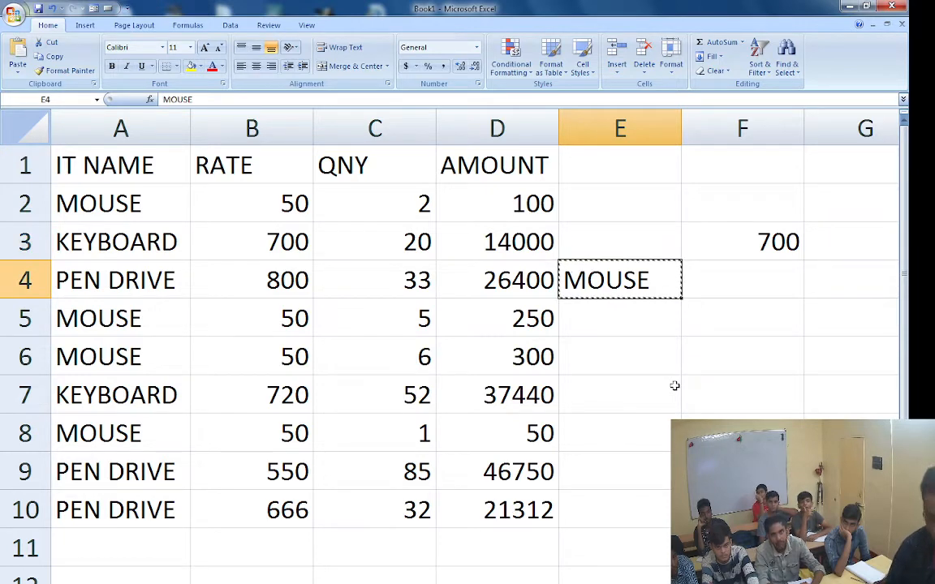
pyautogui.press('Up')
pyautogui.hotkey('ctrl', 'v')
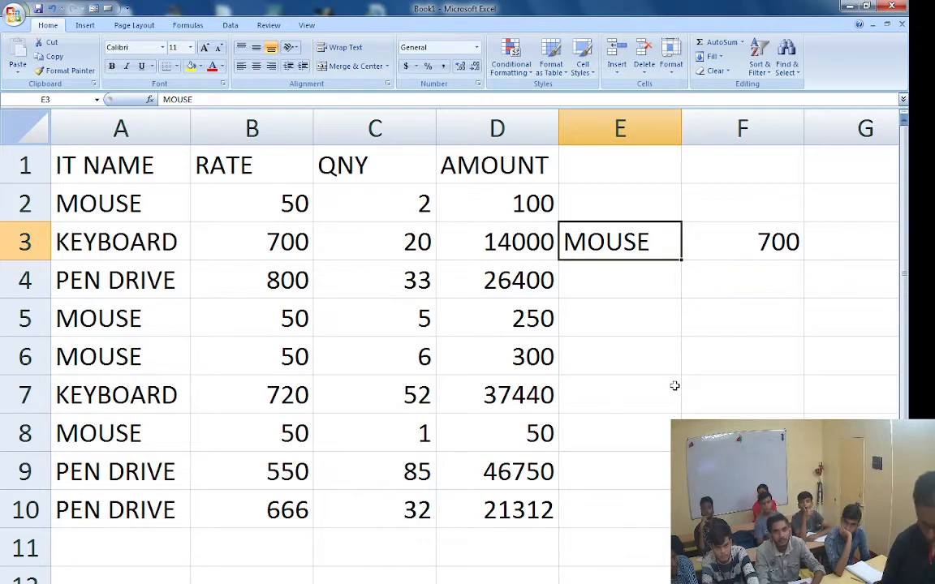
# Change the criterion in E3 to PEN DRIVE so the SUMIF formula totals that item.
pyautogui.write('PEN DRIVE')
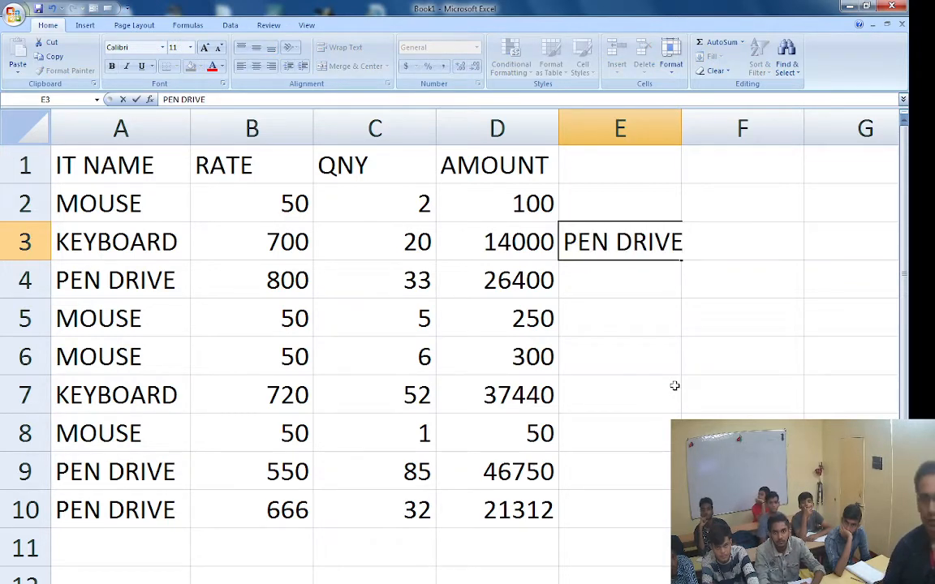
pyautogui.press('Return')
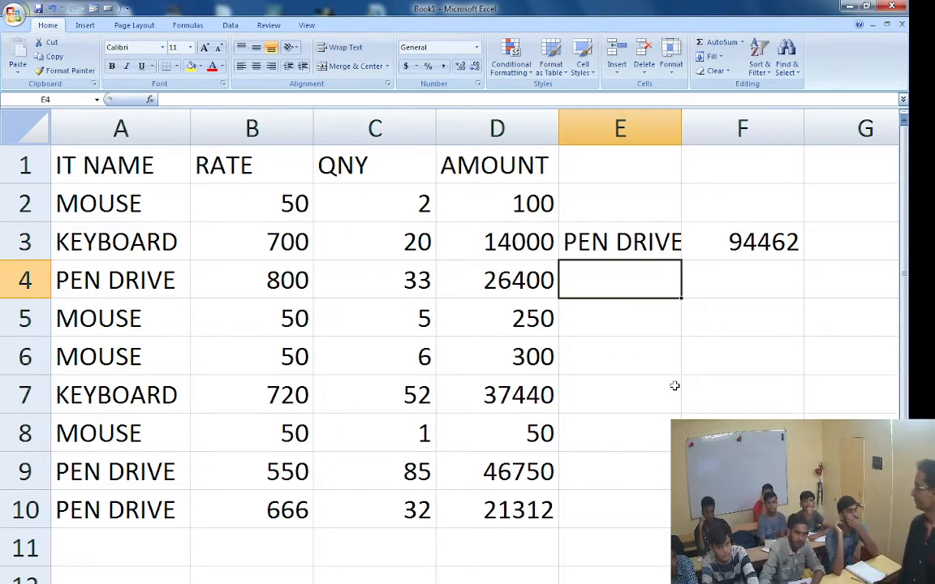
pyautogui.press('Up')
pyautogui.press('F2')
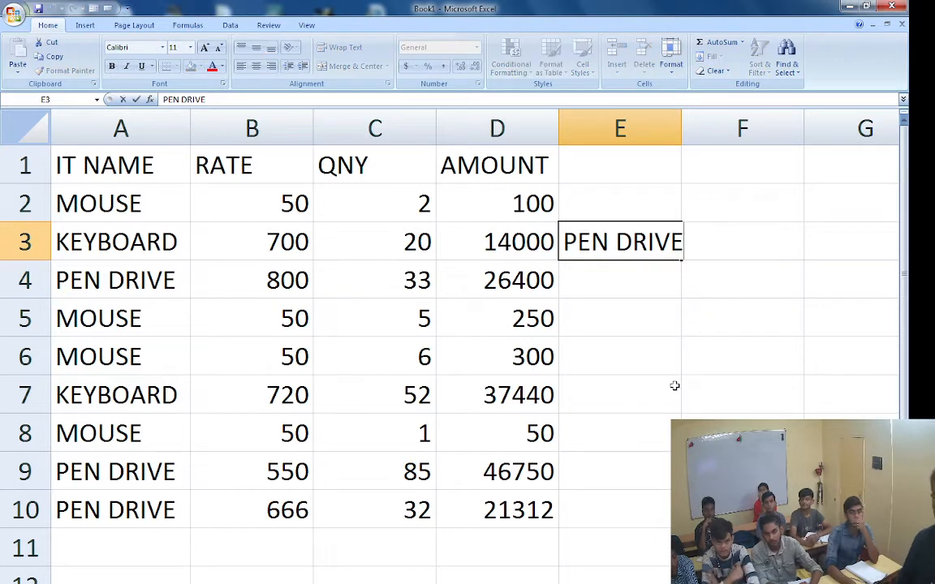
pyautogui.press('Return')
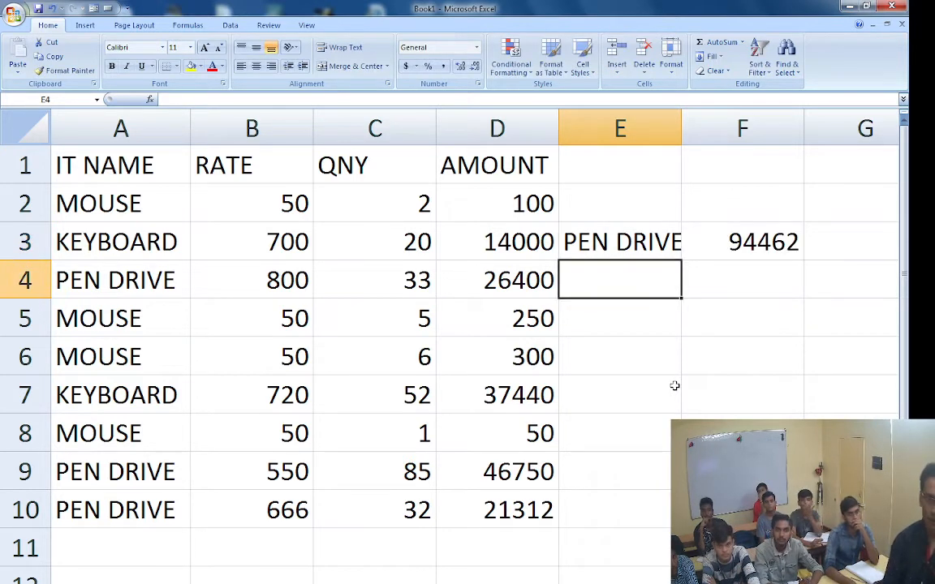
# Examine the SUMIF formula in F3 and the cells it refers to, leaving it unedited.
pyautogui.press('Up')
pyautogui.press('Right')
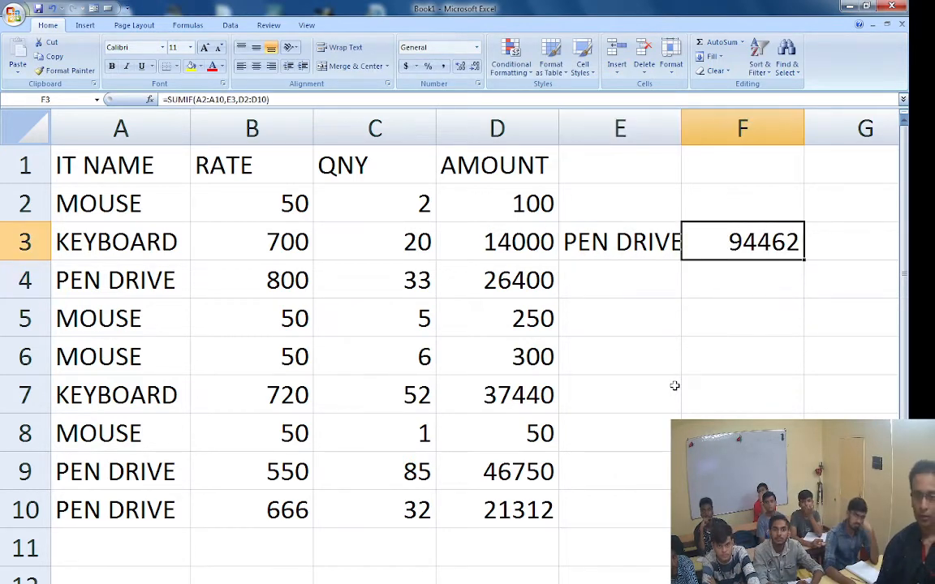
pyautogui.press('F2')
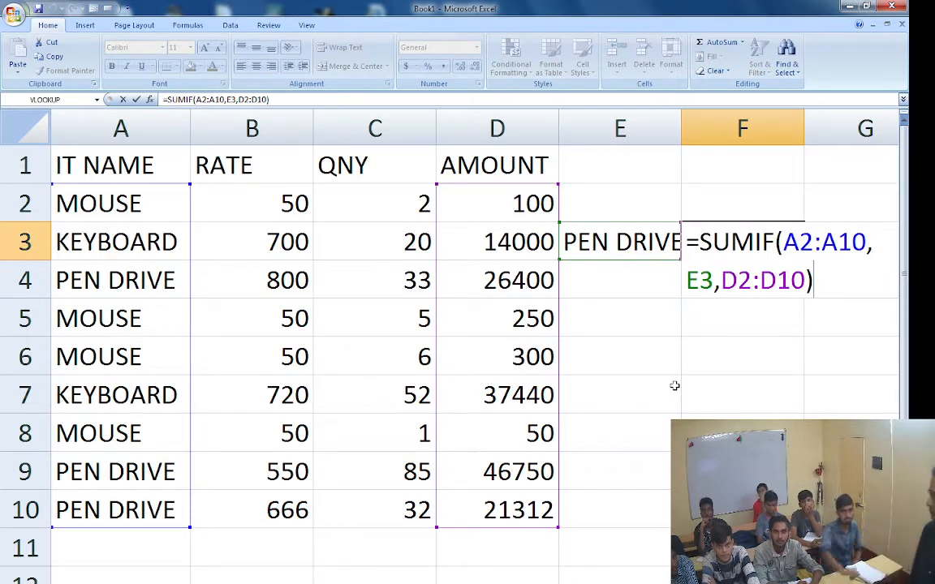
pyautogui.press('Return')
pyautogui.press('Up')
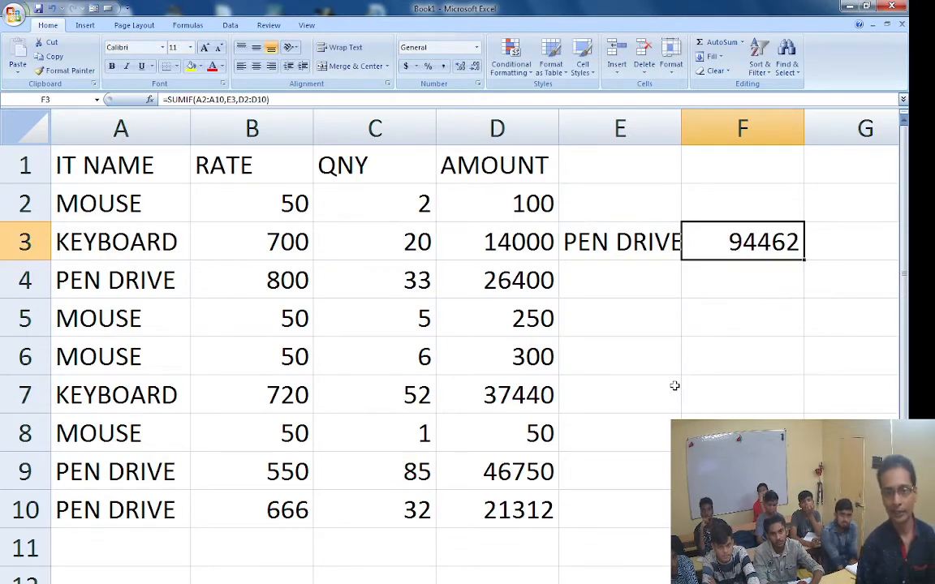
# Add the headings IT NAME in E2 and TA in F2 above the criterion and its total.
pyautogui.press('Up')
pyautogui.press('Left')
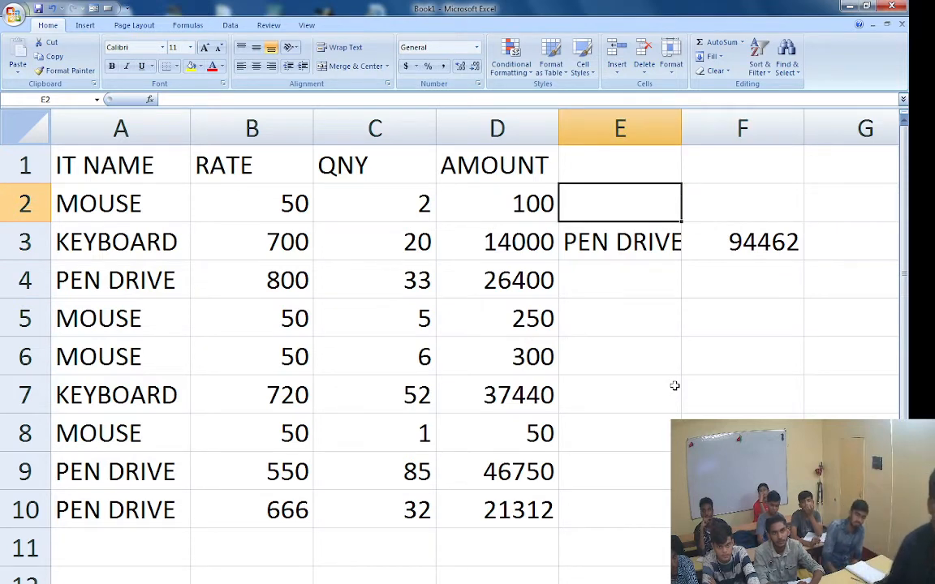
pyautogui.write('IT NAME')
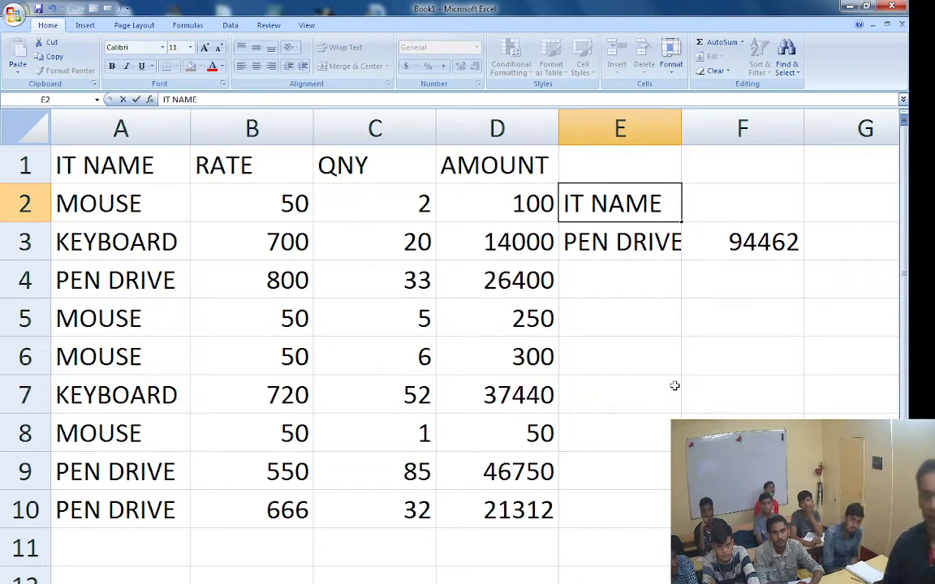
pyautogui.press('Tab')
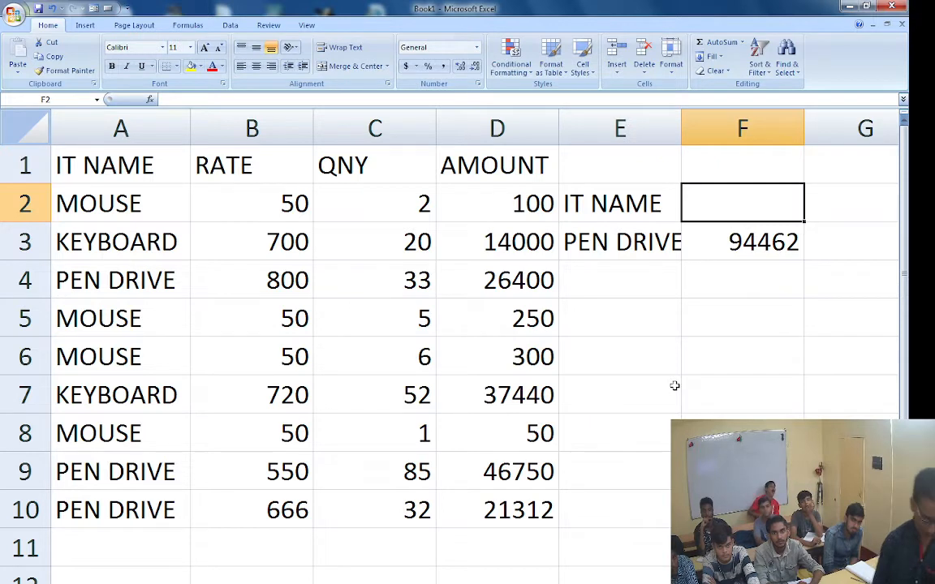
pyautogui.write('TA')
pyautogui.press('Return')
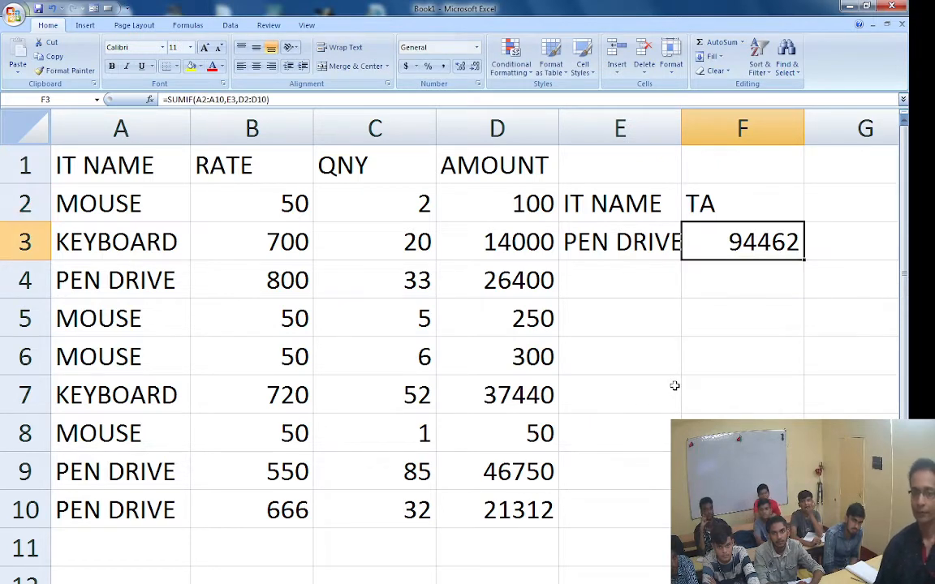
# Replace the criterion in E3 with MOUSE.
pyautogui.press('Left')
pyautogui.write('MOUSE')
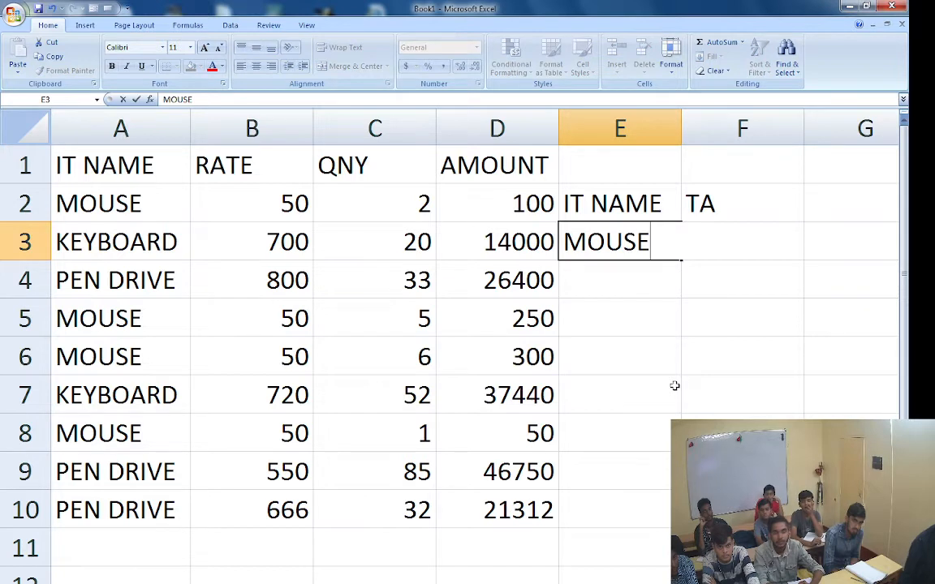
pyautogui.press('Return')
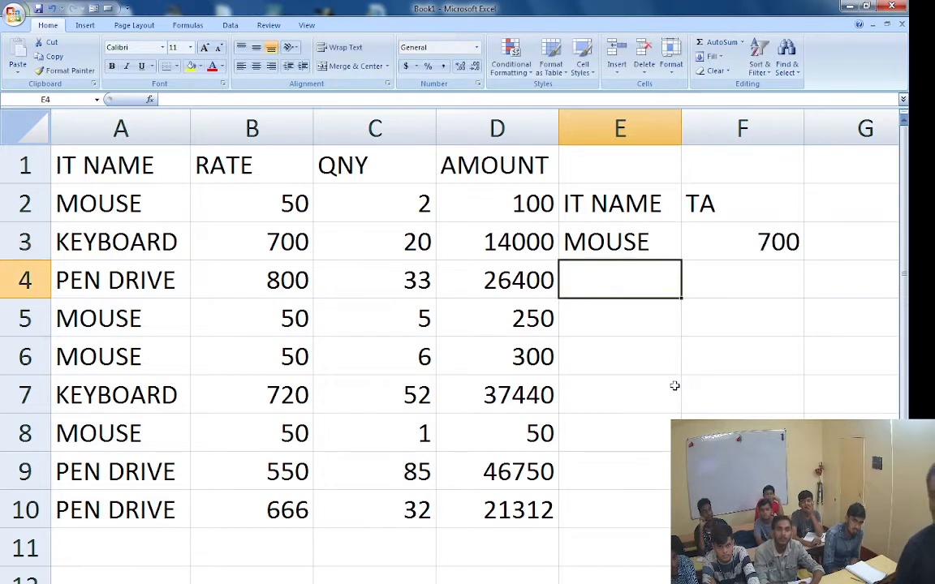
# Clear the criterion from E3 and set the cell's data validation to allow a List.
pyautogui.press('Up')
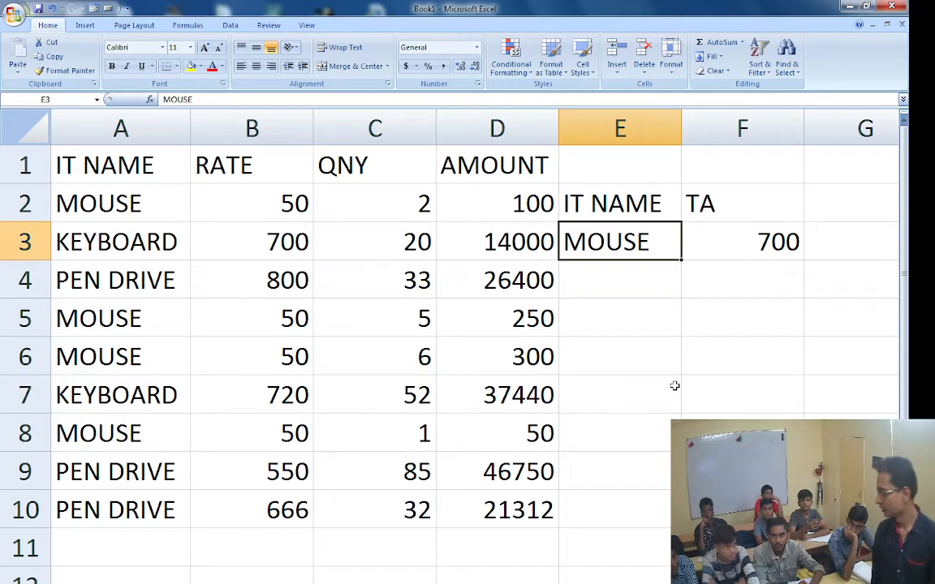
pyautogui.press('Delete')
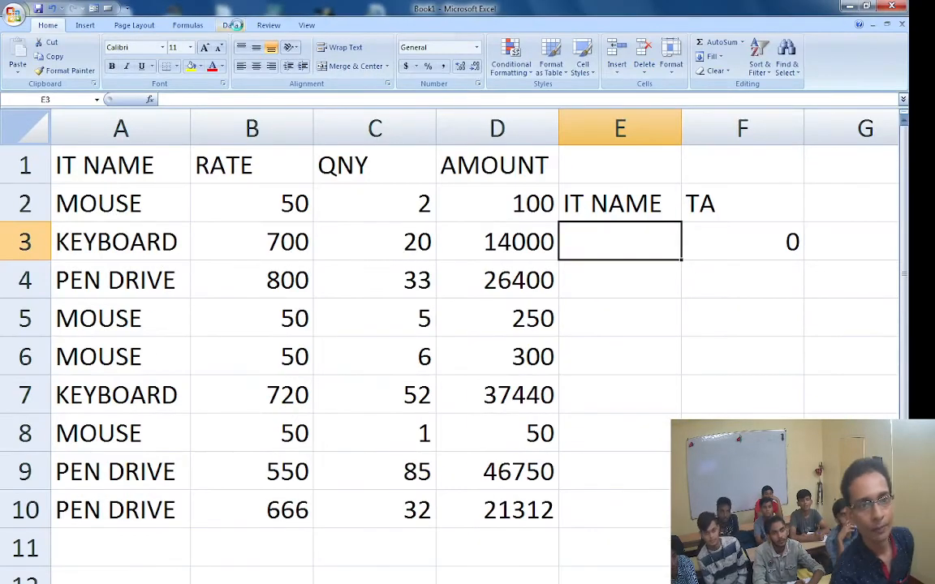
pyautogui.click(224, 50)
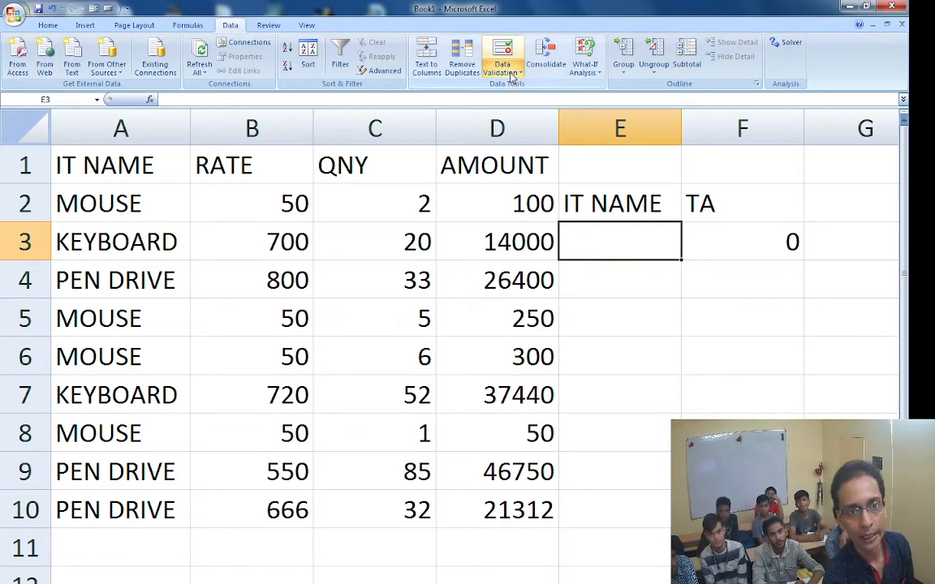
pyautogui.click(511, 74)
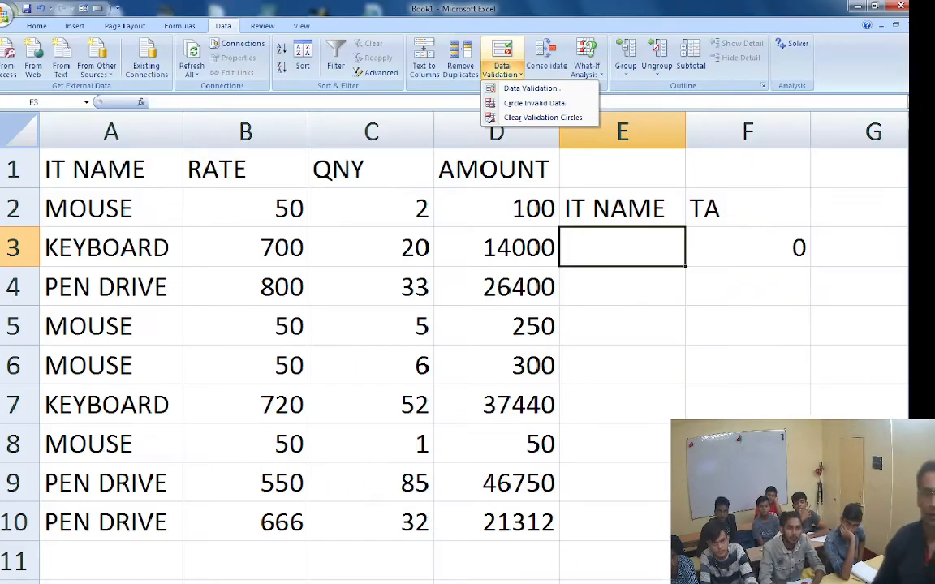
pyautogui.click(510, 81)
pyautogui.click(510, 81)
pyautogui.click(512, 87)
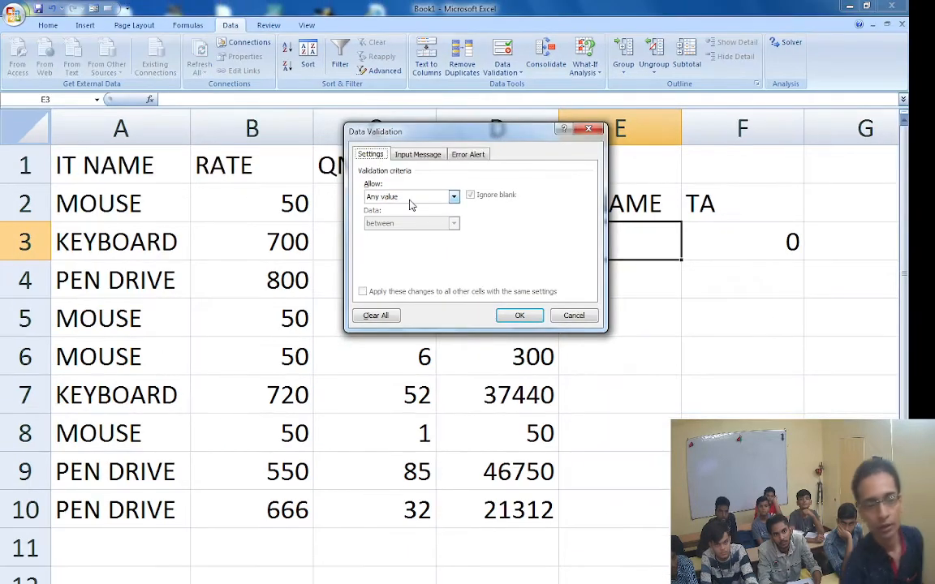
pyautogui.click(498, 193)
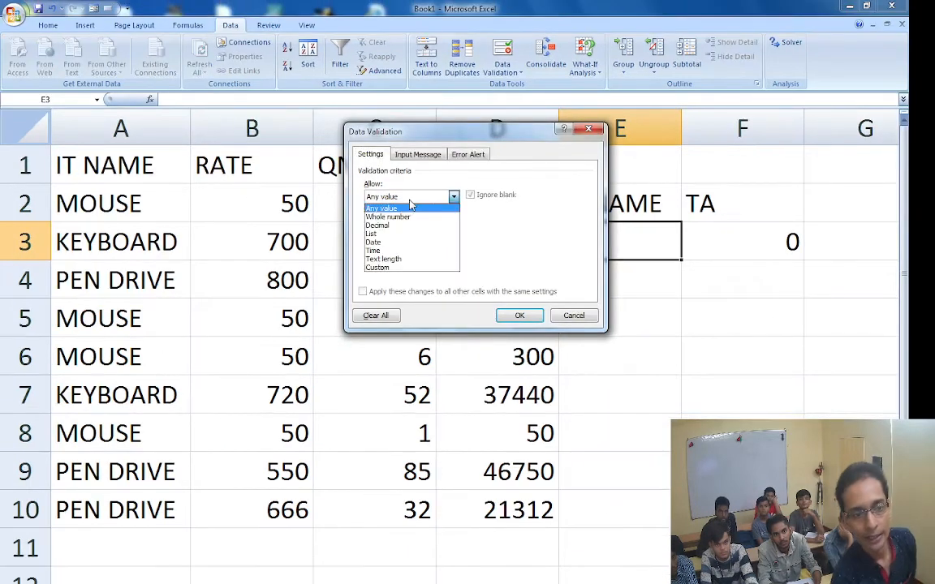
pyautogui.click(380, 236)
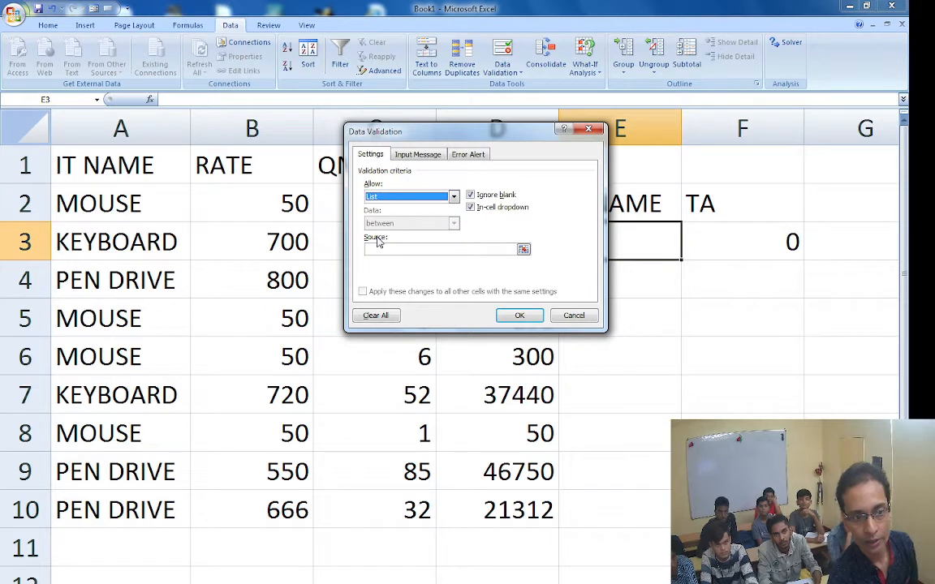
# Set the validation list source to MOUSE, KEYBOARD, PEN DRIVE and apply it to E3.
pyautogui.click(377, 250)
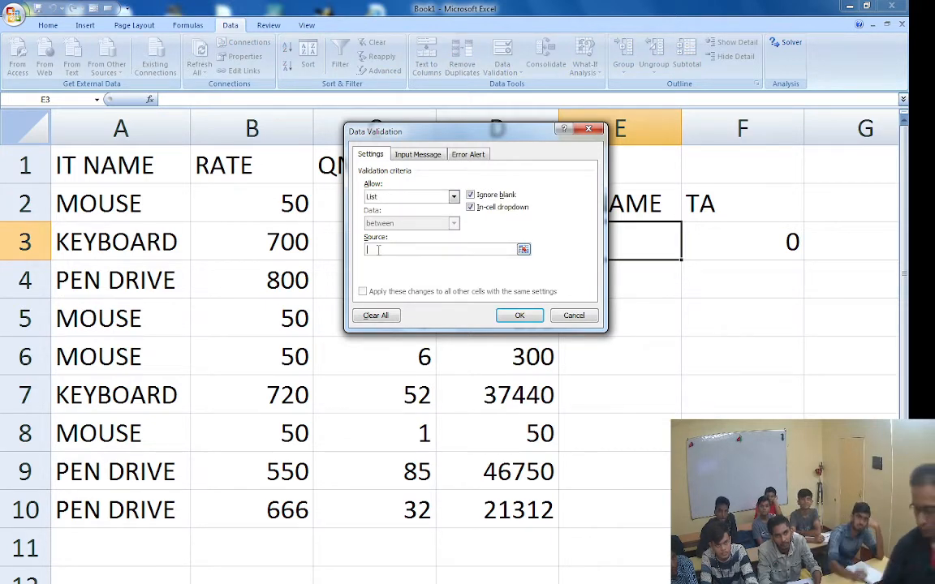
pyautogui.write('M')
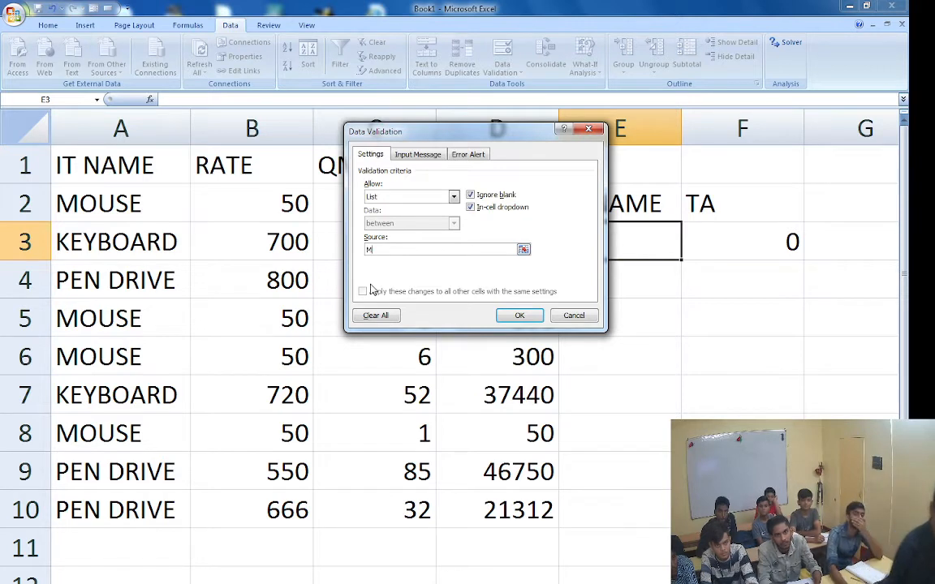
pyautogui.write('OUSE,')
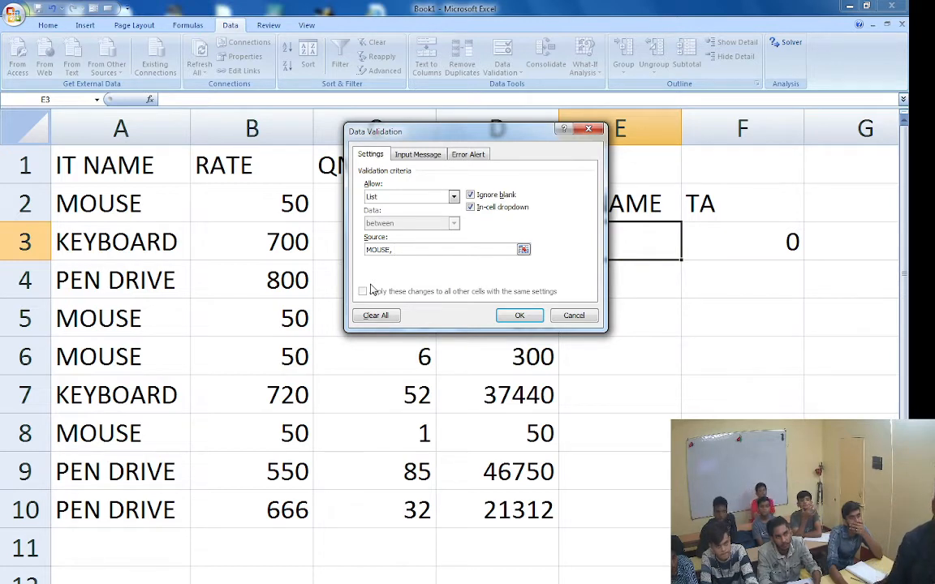
pyautogui.write('KEYBOARD,')
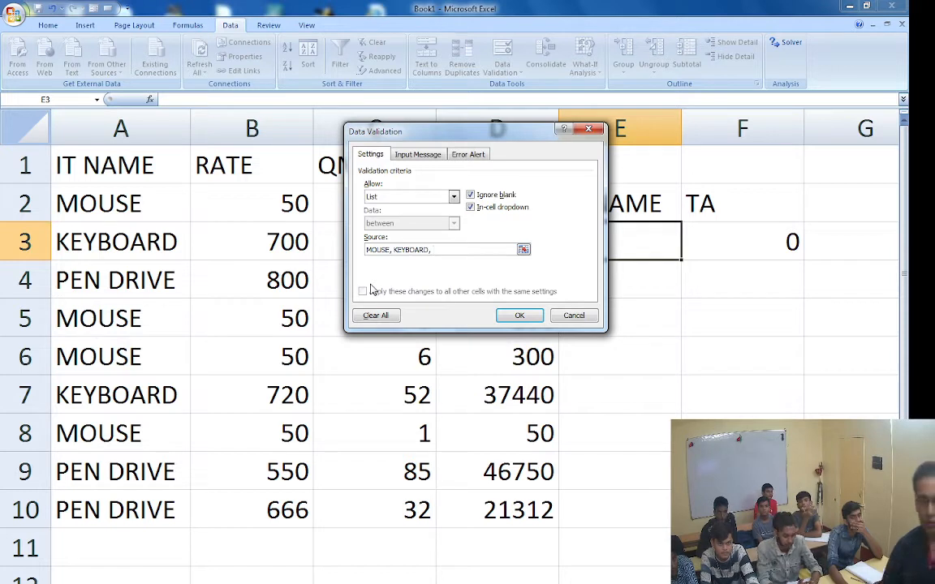
pyautogui.write(' PEN DRIVE')
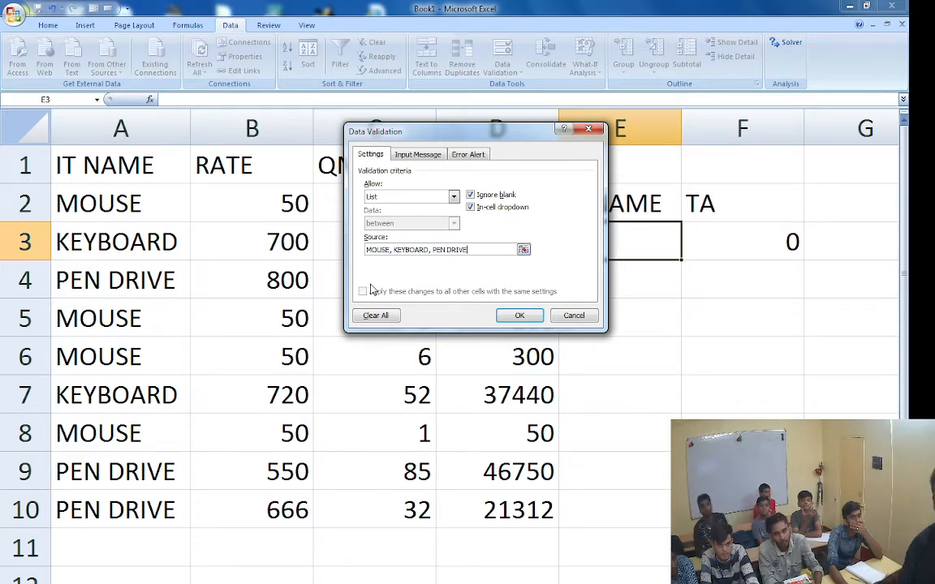
pyautogui.press('Return')
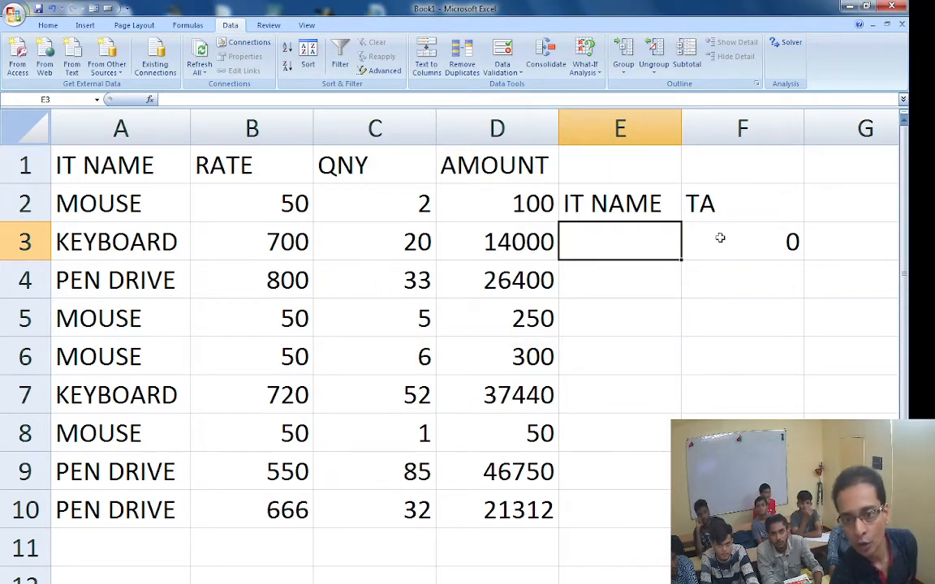
# Choose MOUSE, KEYBOARD and PEN DRIVE in turn from the drop-down list in E3 to recalculate the total.
pyautogui.click(687, 255)
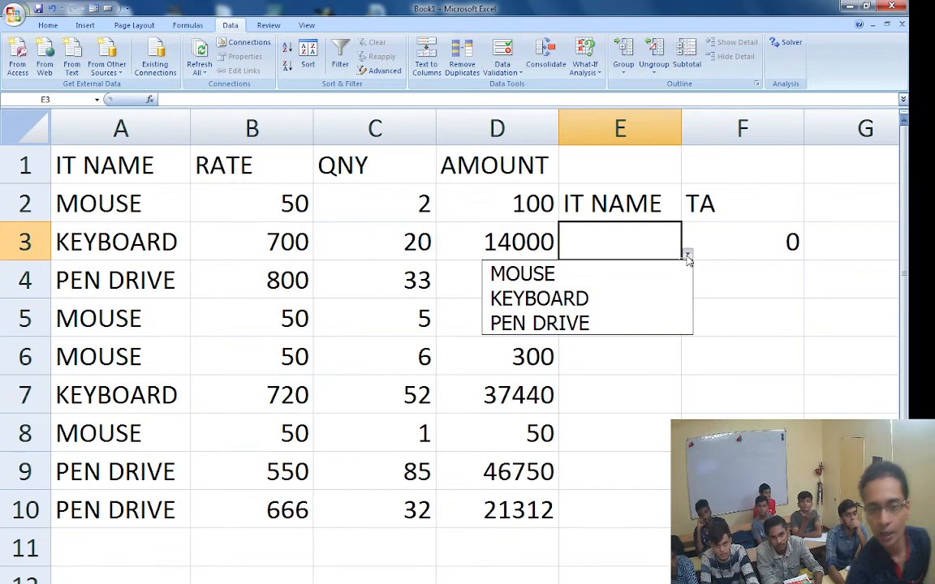
pyautogui.click(604, 274)
pyautogui.click(688, 258)
pyautogui.press('Left')
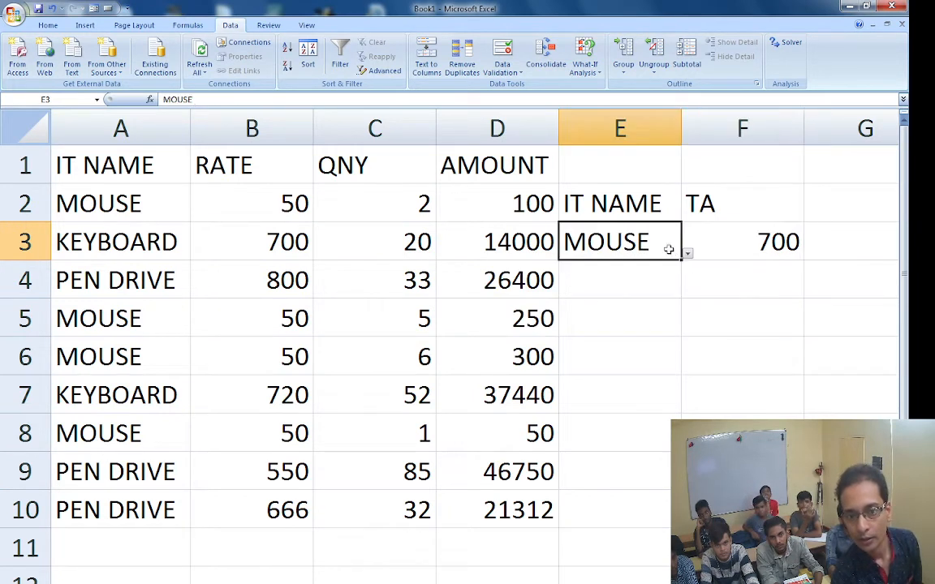
pyautogui.click(688, 254)
pyautogui.click(582, 299)
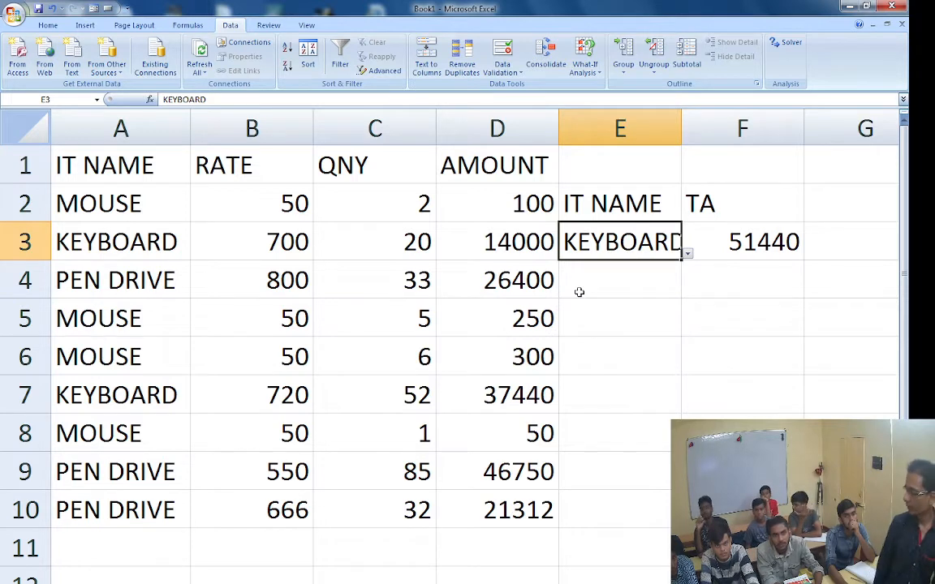
pyautogui.click(688, 254)
pyautogui.click(584, 323)
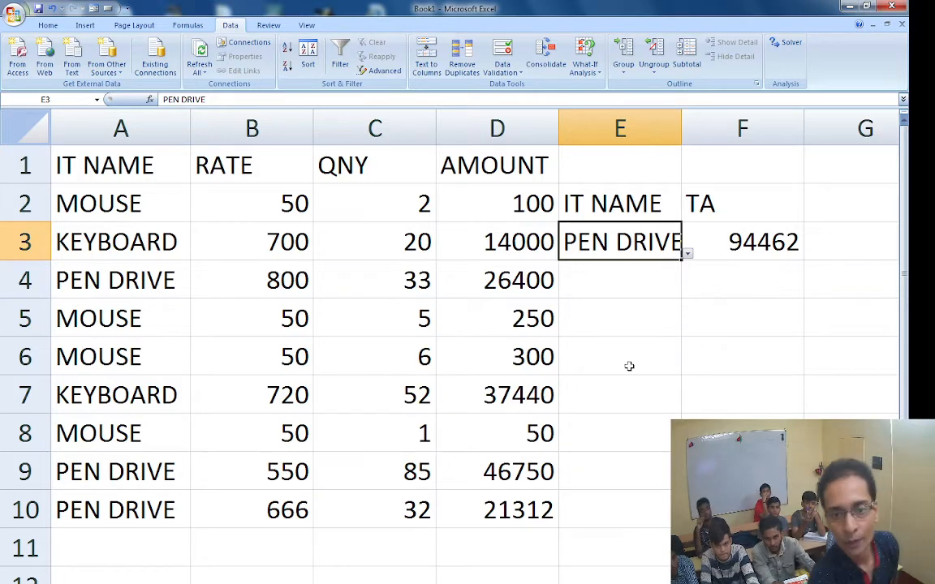
# Remove all data validation settings from E3 and delete the contents of E2:F3.
pyautogui.click(501, 72)
pyautogui.click(532, 86)
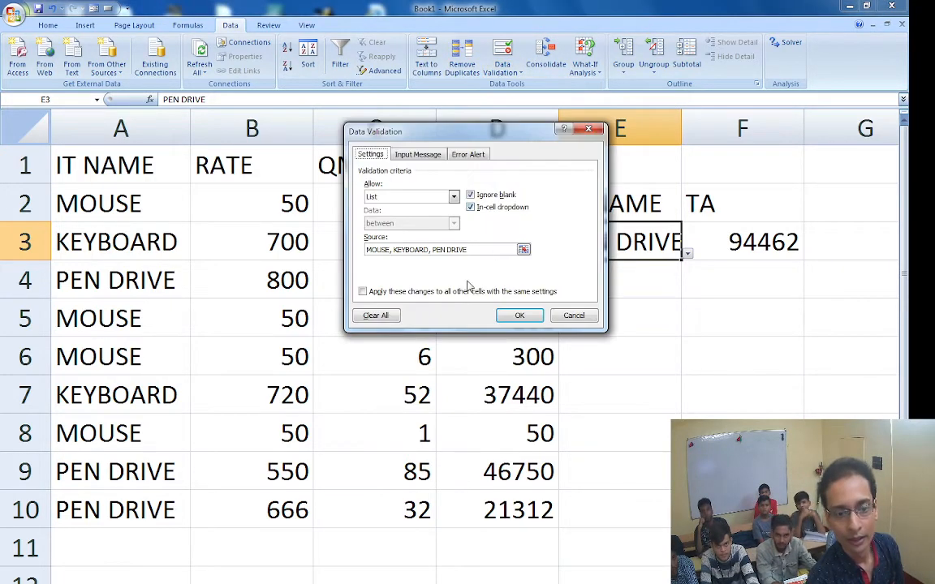
pyautogui.click(375, 315)
pyautogui.click(517, 316)
pyautogui.click(622, 310)
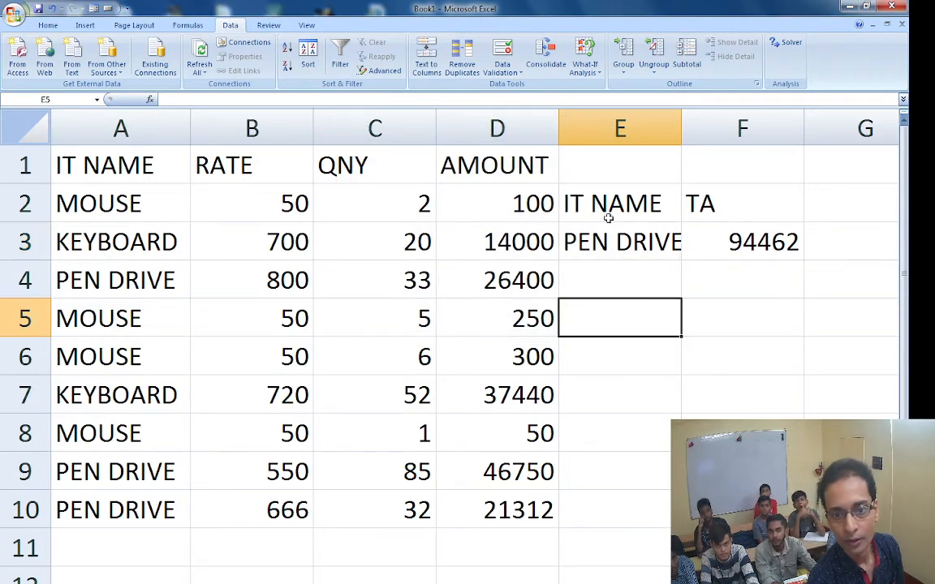
pyautogui.moveTo(601, 203); pyautogui.dragTo(712, 250)
pyautogui.press('Delete')
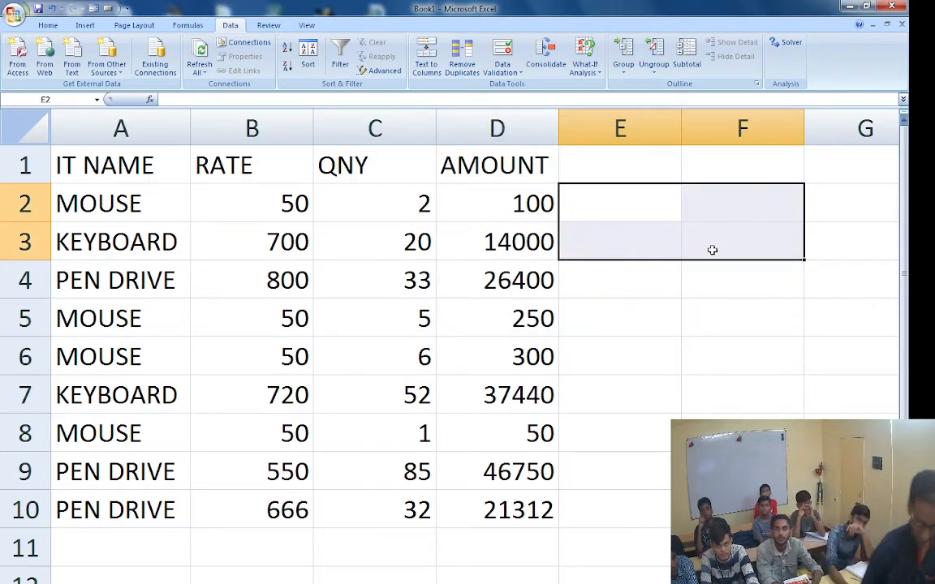
# Start a SUMIFS formula in E3 with the AMOUNT values D2:D10 as the sum range.
pyautogui.press('Down')
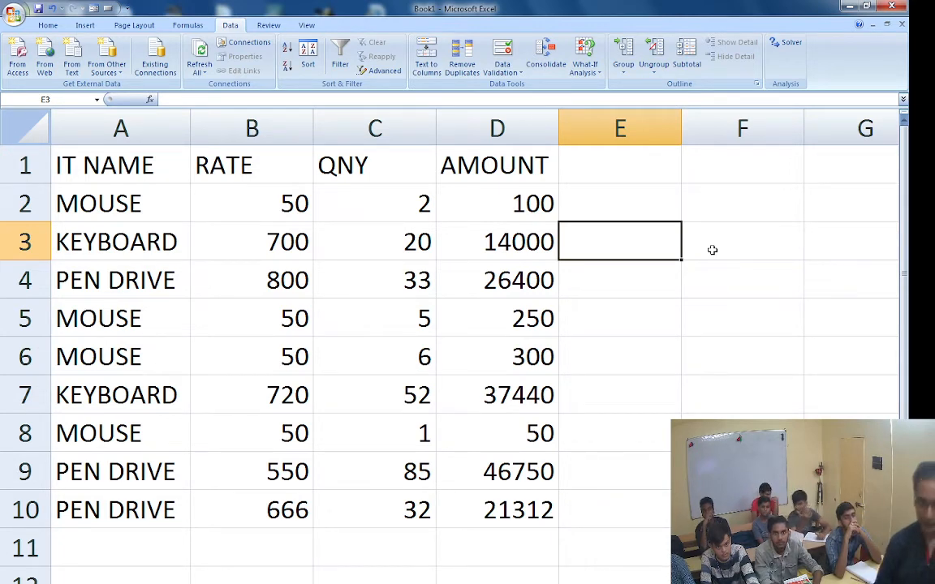
pyautogui.write('=SUM')
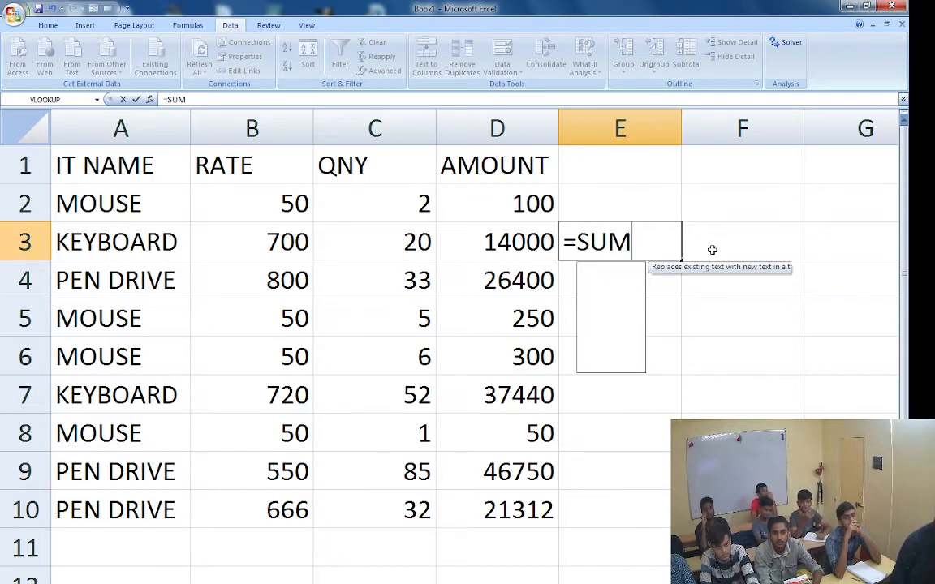
pyautogui.write('IFS')
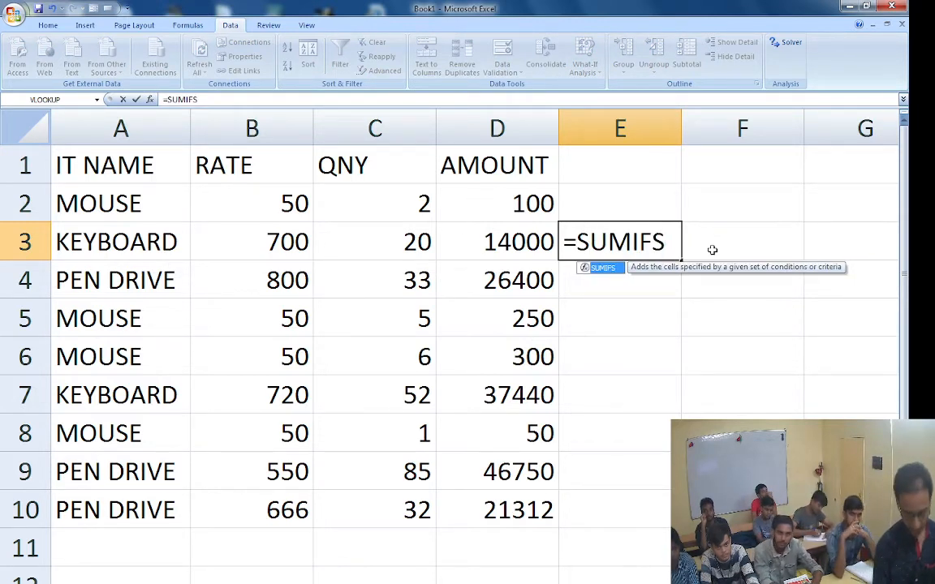
pyautogui.write('(')
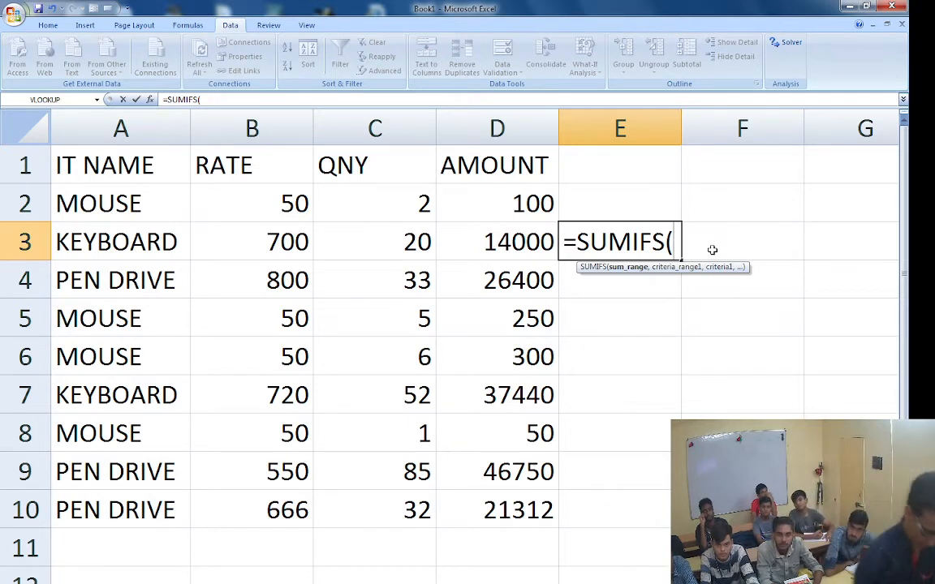
pyautogui.write('D2:')
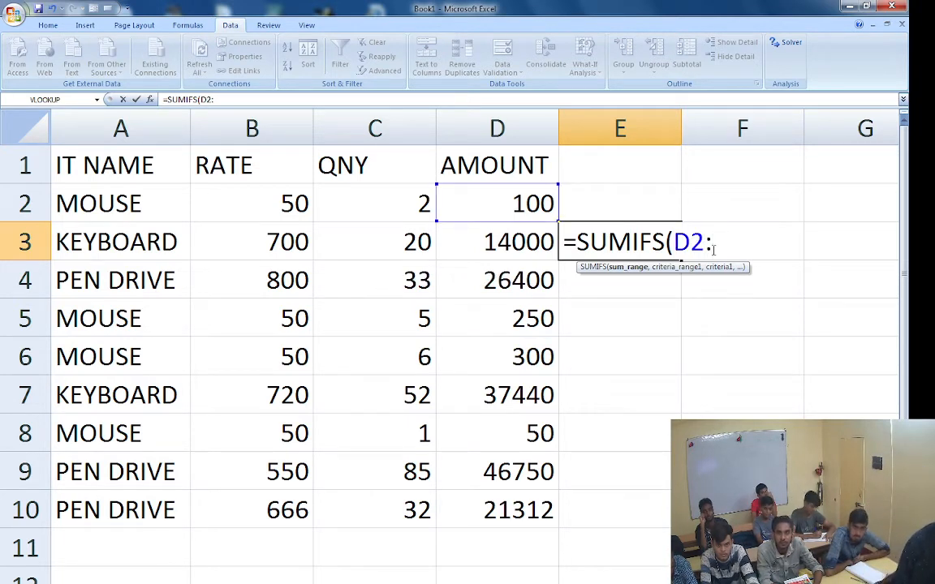
pyautogui.write('D10')
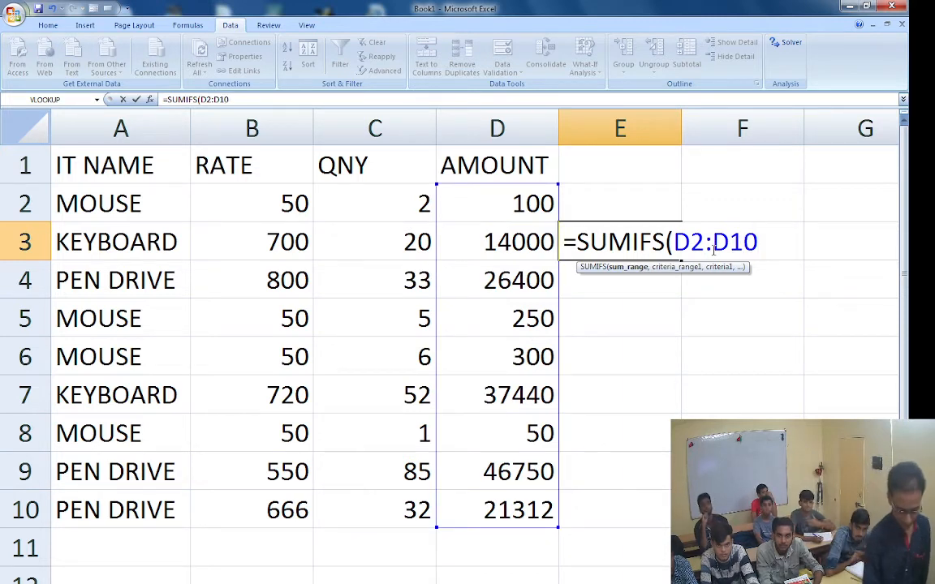
# Add A2:A10 as the formula's first criteria range with "MOUSE" as its criterion.
pyautogui.write(',')
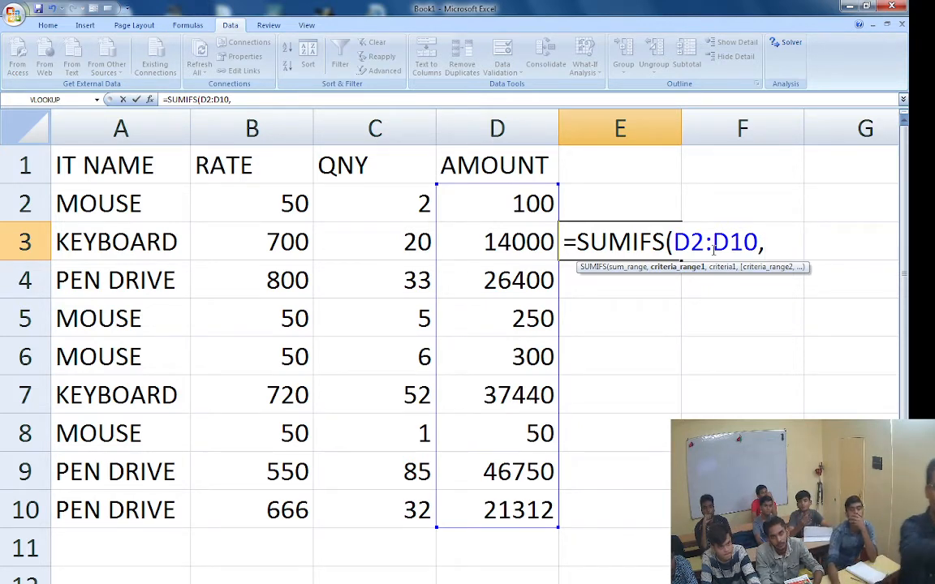
pyautogui.write('A')
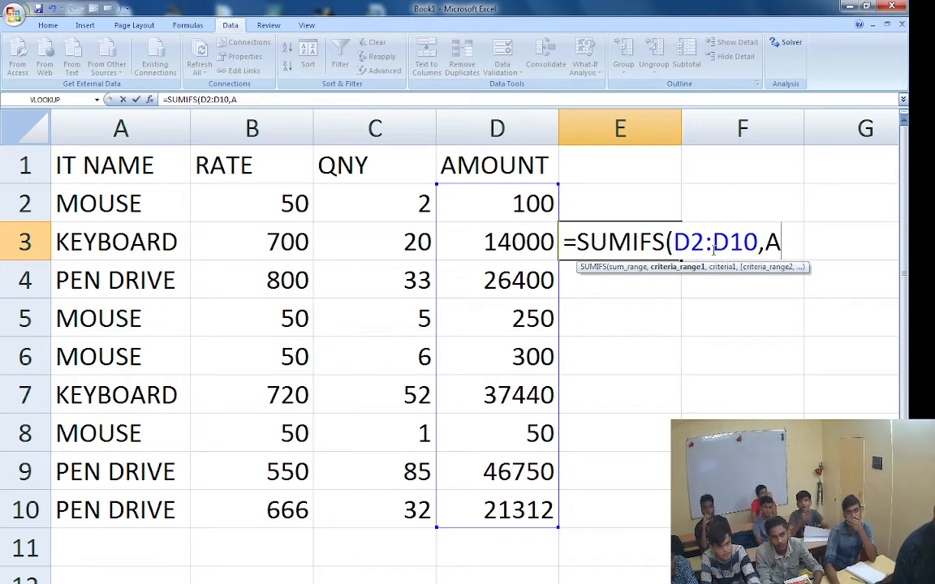
pyautogui.write('2"A10')
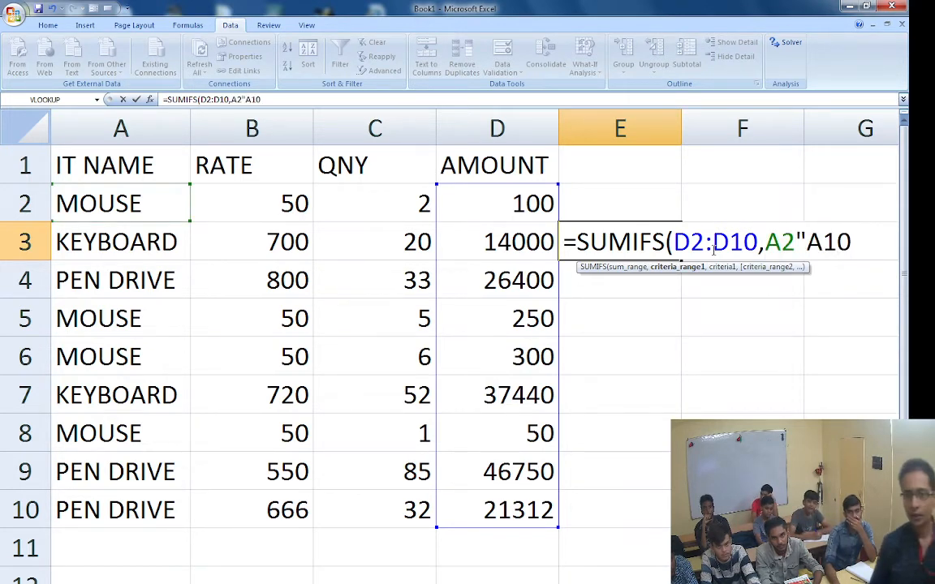
pyautogui.press('BackSpace')
pyautogui.press('BackSpace')
pyautogui.press('BackSpace')
pyautogui.press('BackSpace')
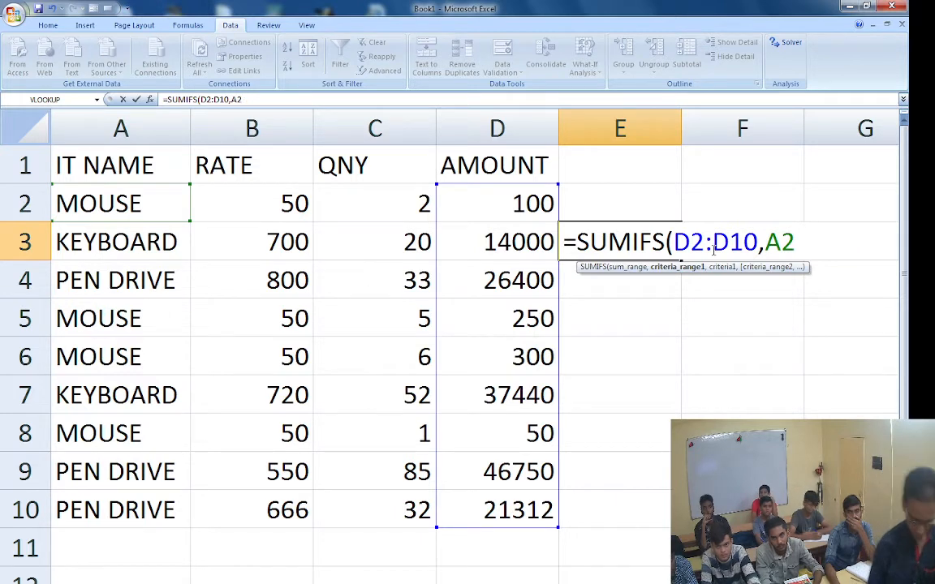
pyautogui.write('"')
pyautogui.press('BackSpace')
pyautogui.write(':')
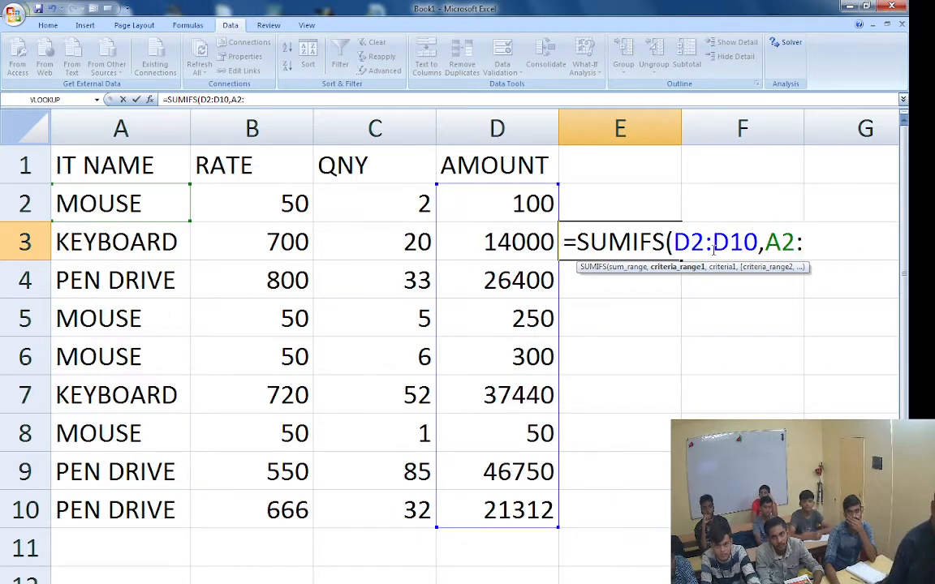
pyautogui.write('A10')
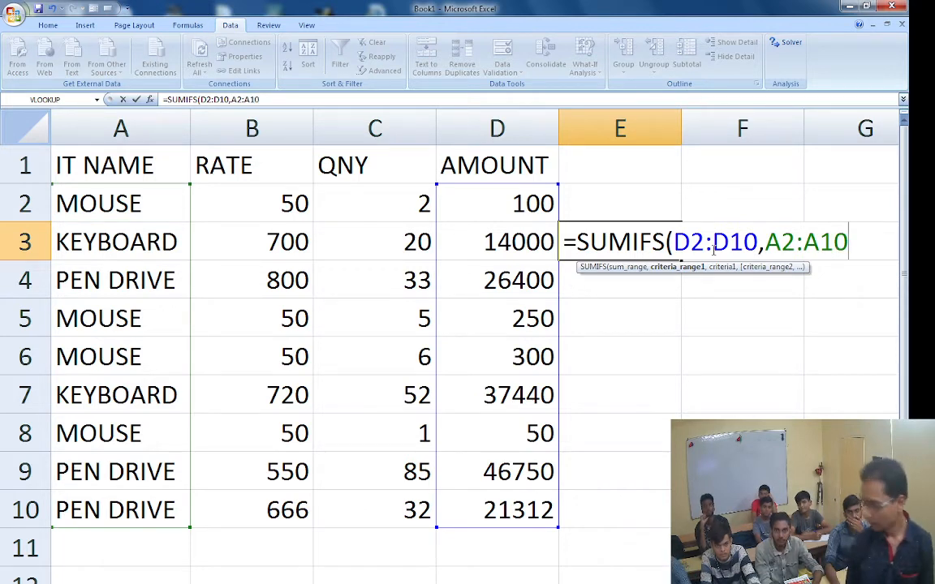
pyautogui.write(',')
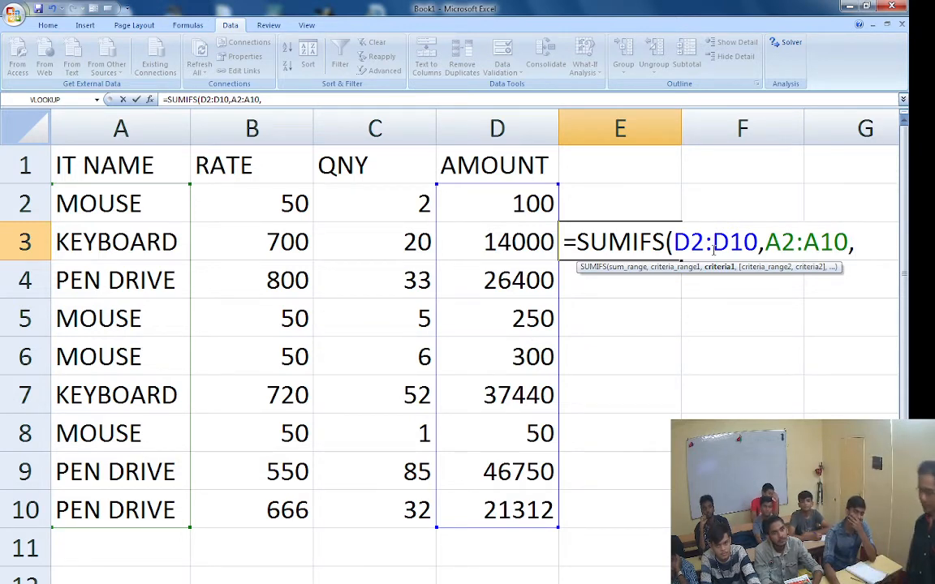
pyautogui.write('"MO')
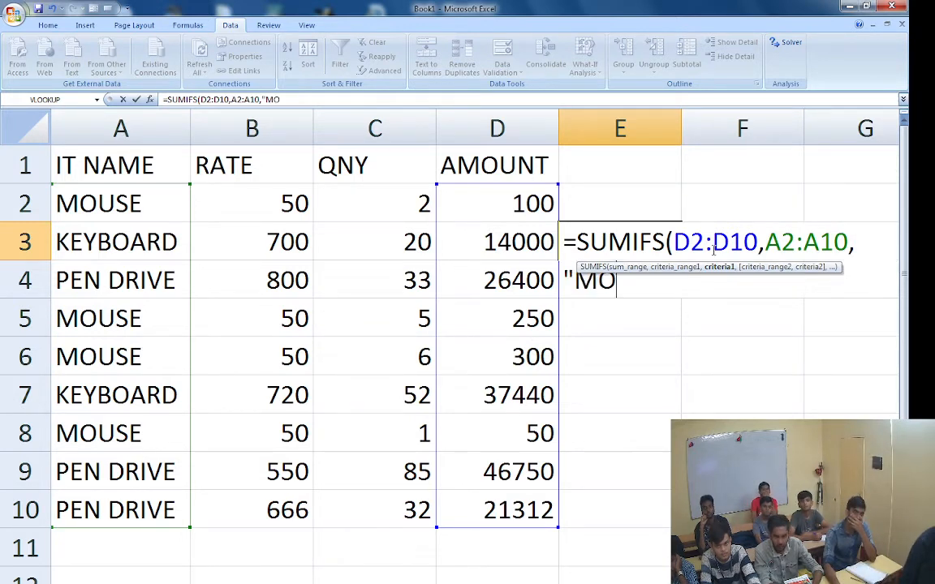
pyautogui.write('USE"')
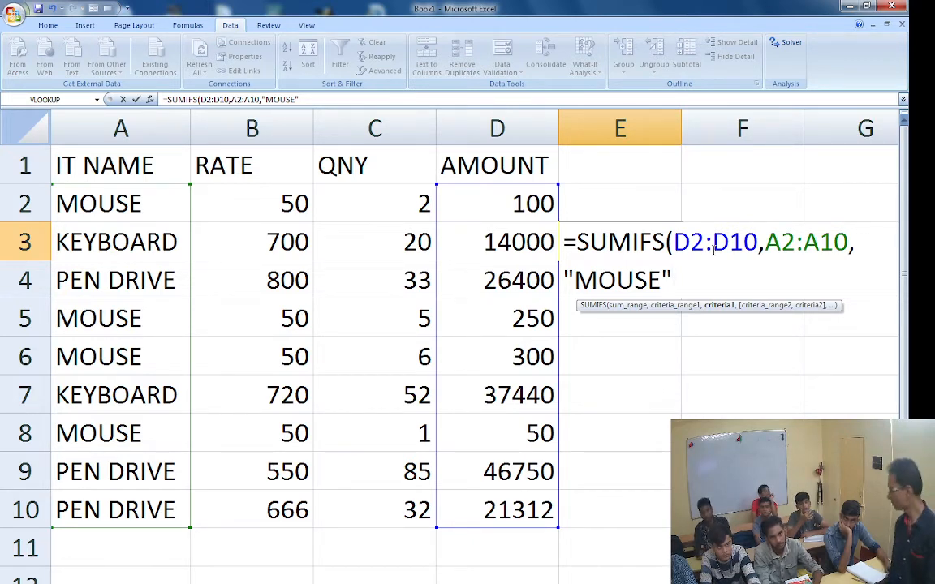
# Add C2:C10 as the second criteria range with the criterion ">5" and complete the SUMIFS formula in E3.
pyautogui.write(',')
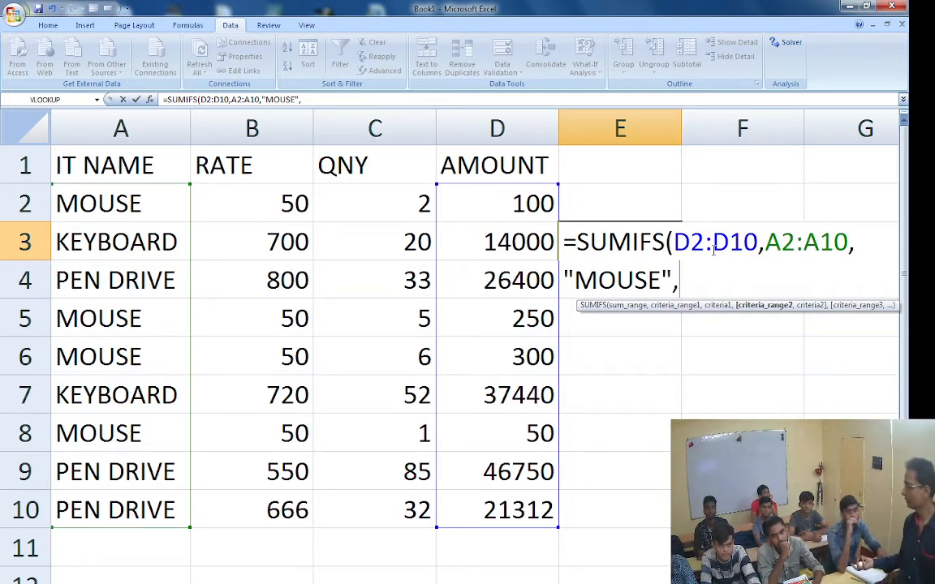
pyautogui.write('C2')
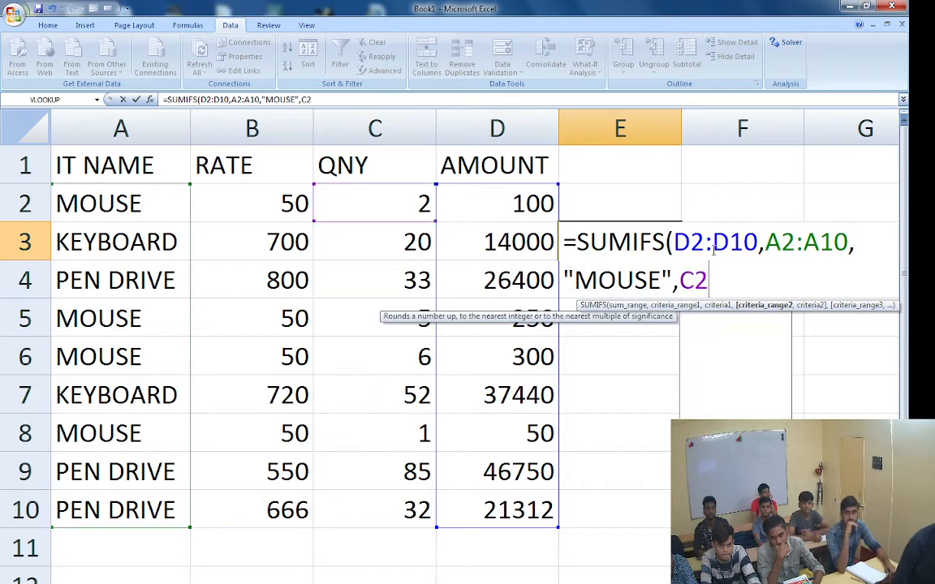
pyautogui.write(':')
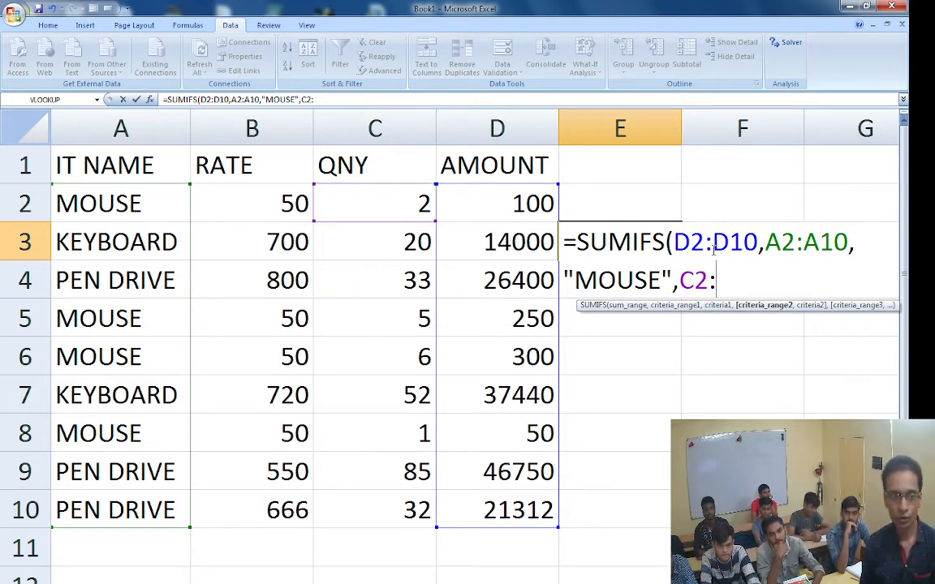
pyautogui.write('C10')
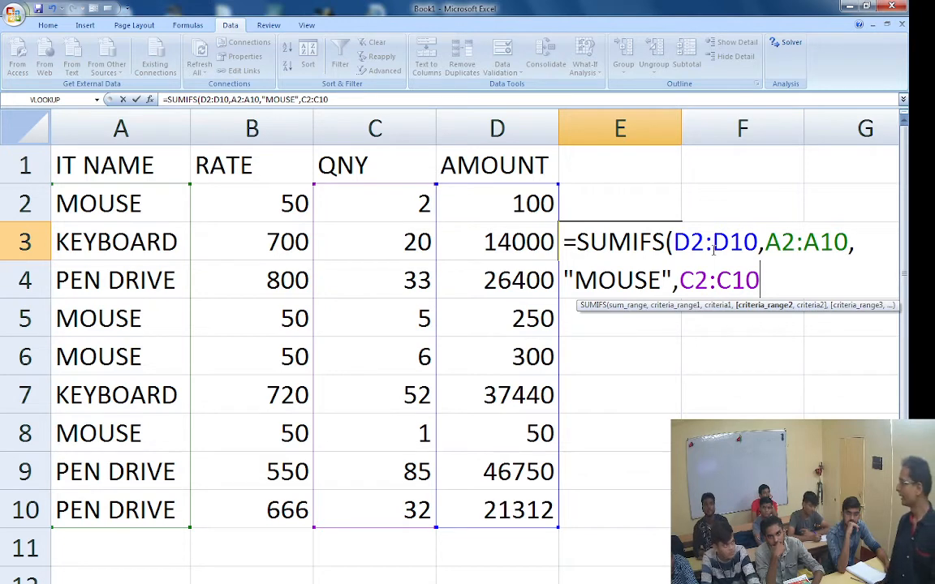
pyautogui.write(',')
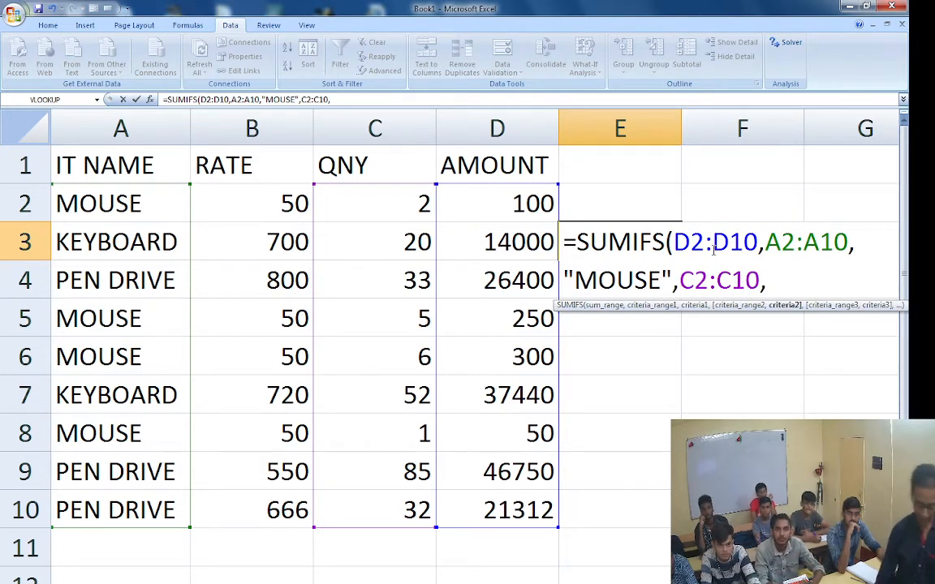
pyautogui.write('"')
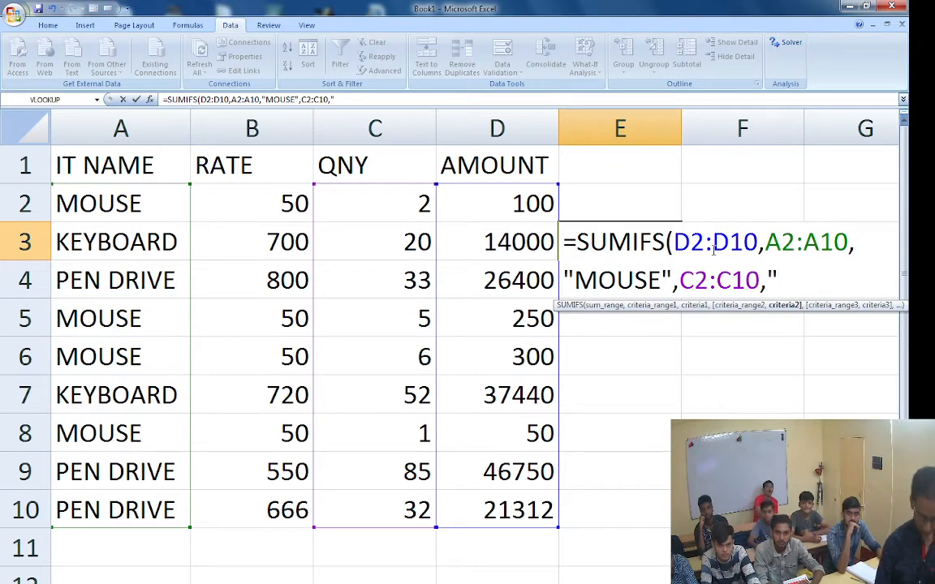
pyautogui.write('>5')
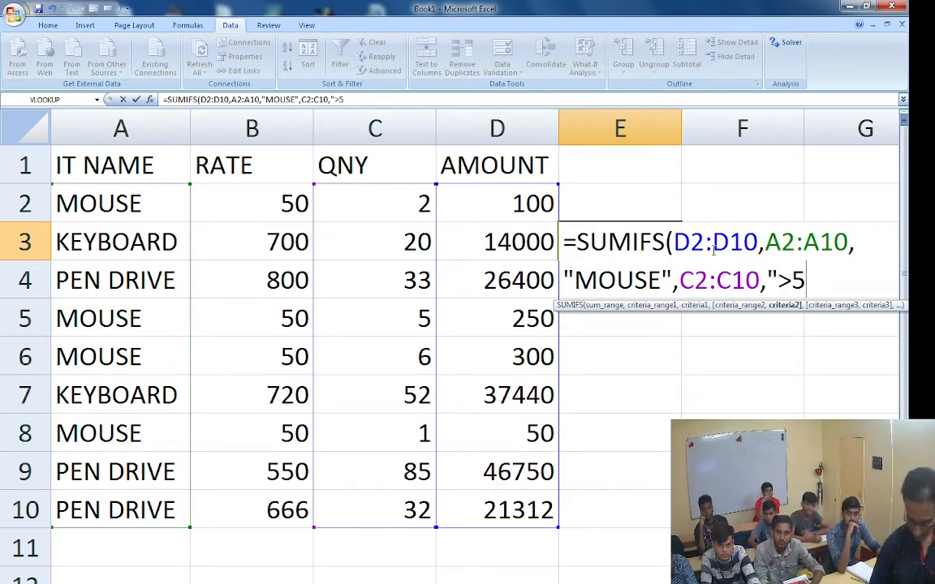
pyautogui.write('"')
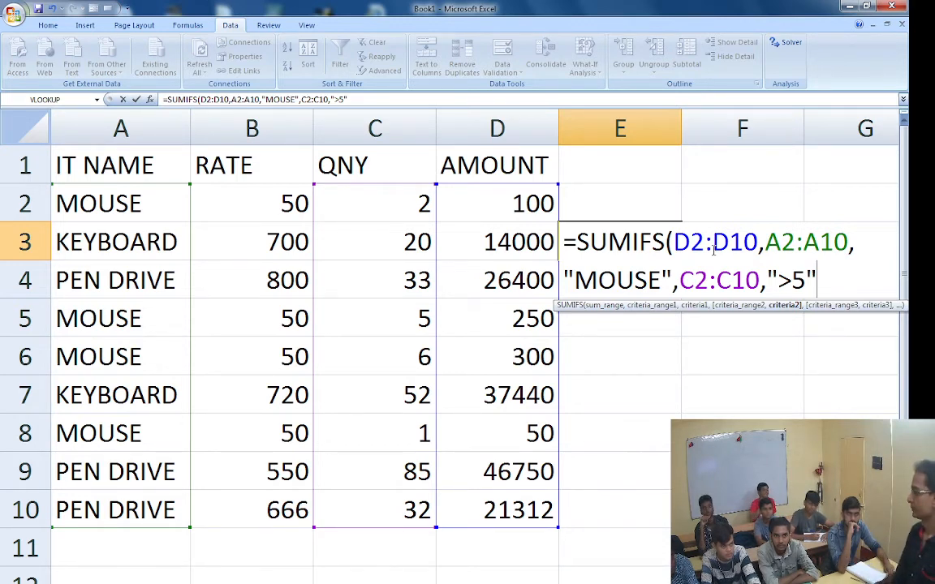
pyautogui.write(')')
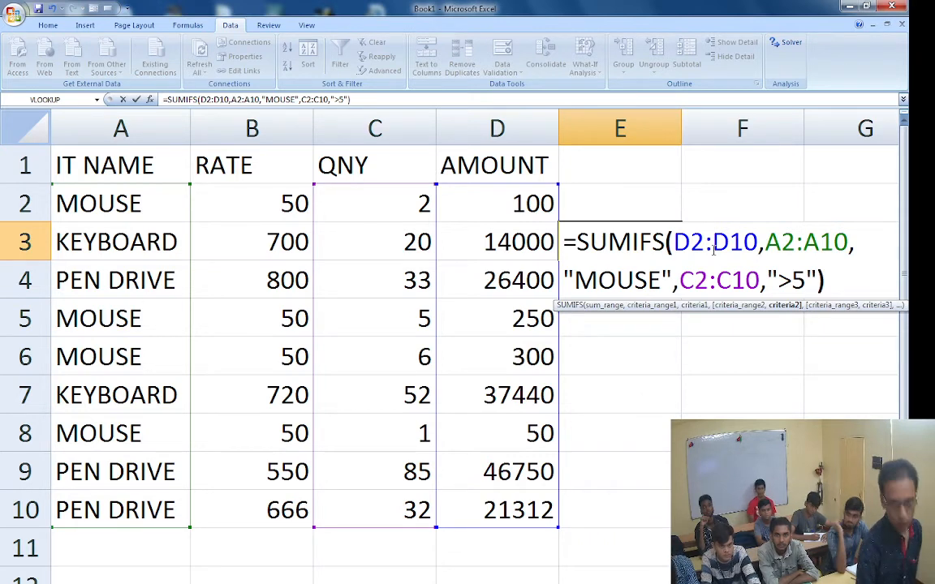
pyautogui.press('Return')
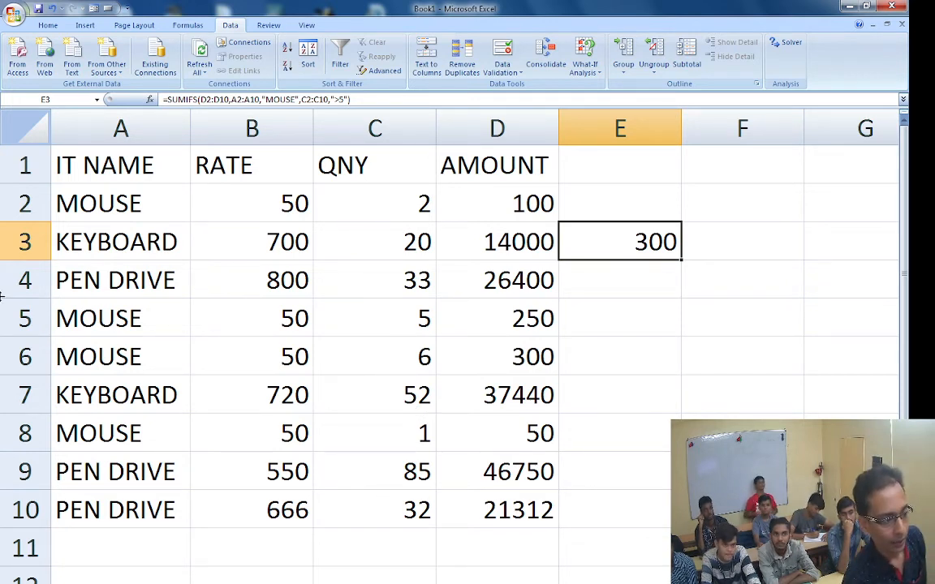
# Examine the MOUSE rows and their quantities in column C against the greater-than-5 condition.
pyautogui.click(18, 317)
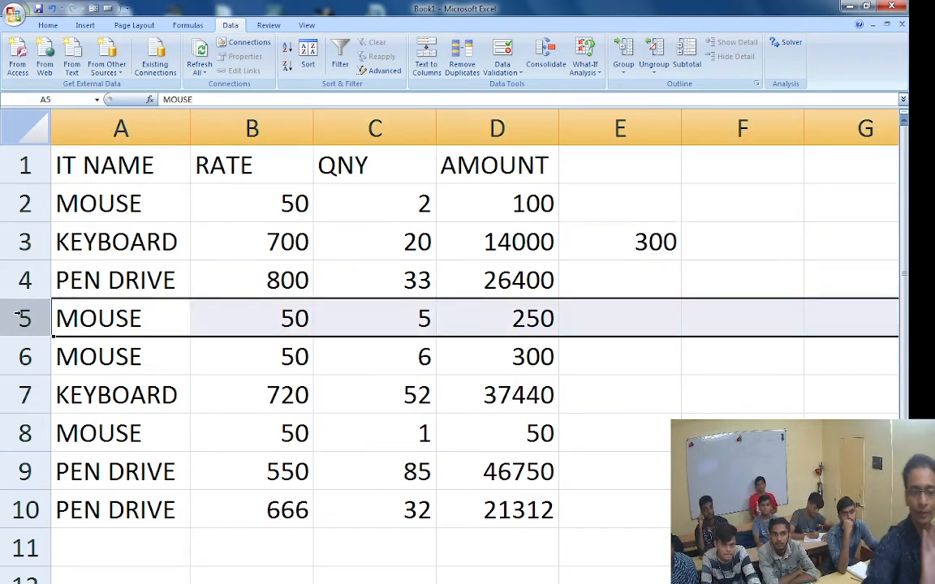
pyautogui.press('Right')
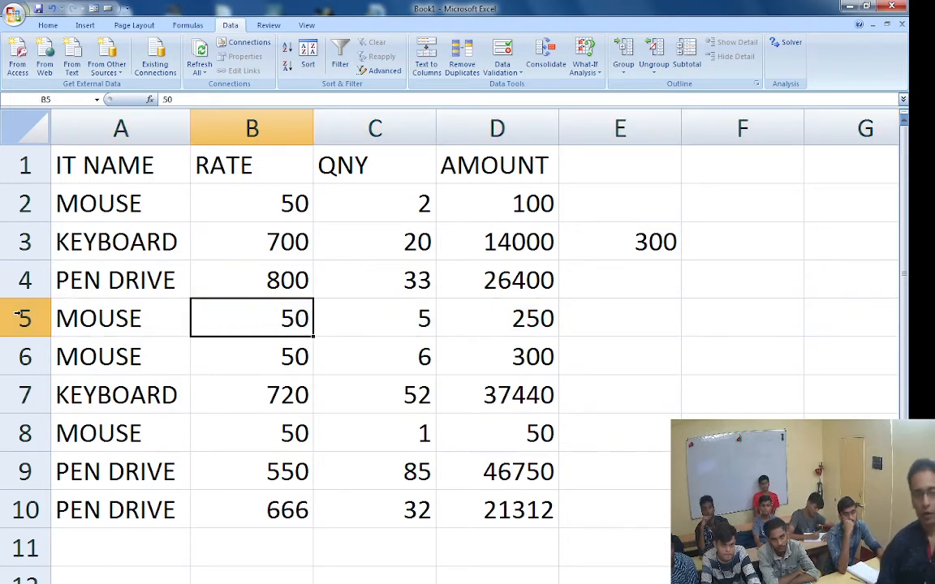
pyautogui.press('Up')
pyautogui.press('Up')
pyautogui.press('Up')
pyautogui.press('Right')
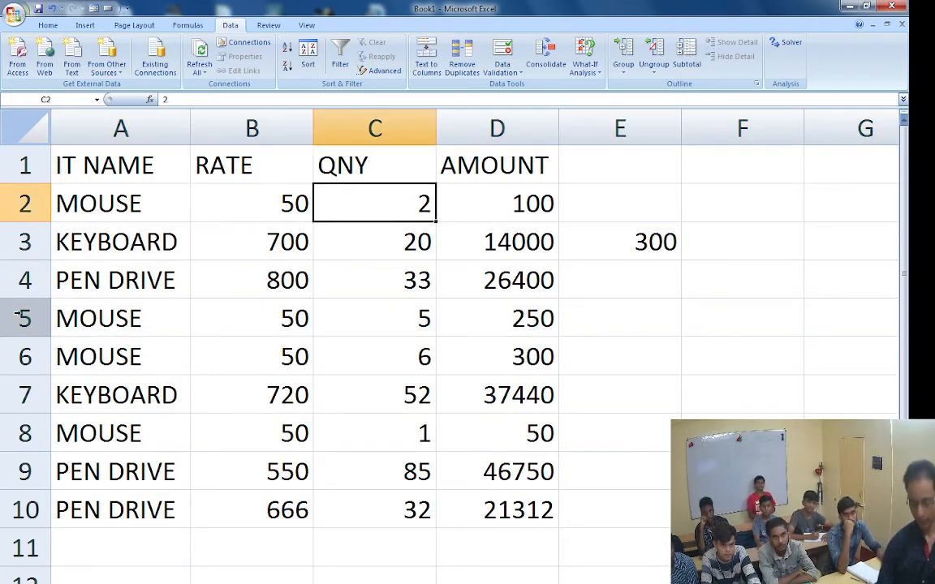
pyautogui.press('Down')
pyautogui.press('Down')
pyautogui.press('Down')
pyautogui.press('Down')
pyautogui.press('Down')
pyautogui.press('Down')
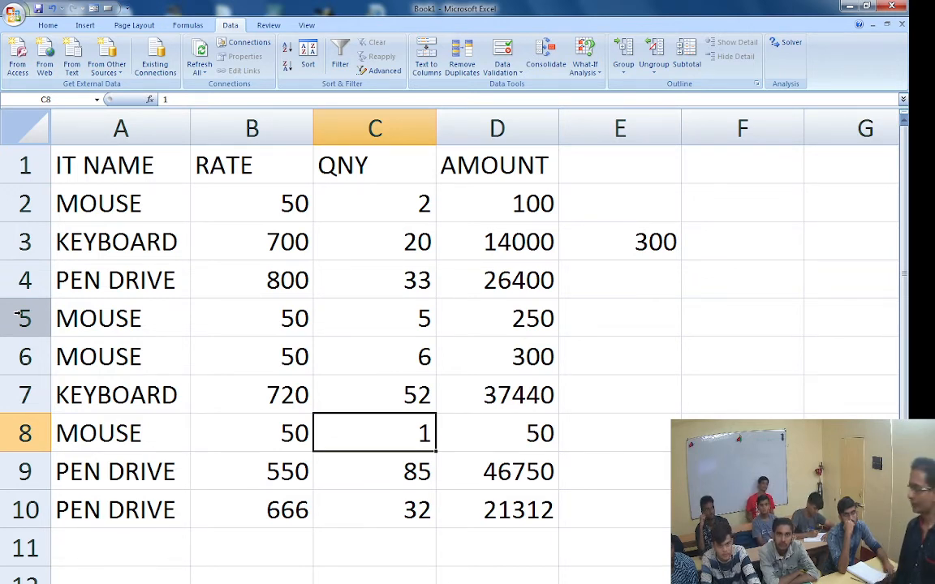
# Set the quantity of the MOUSE item in C5 to 6.
pyautogui.press('Up')
pyautogui.press('Up')
pyautogui.press('Up')
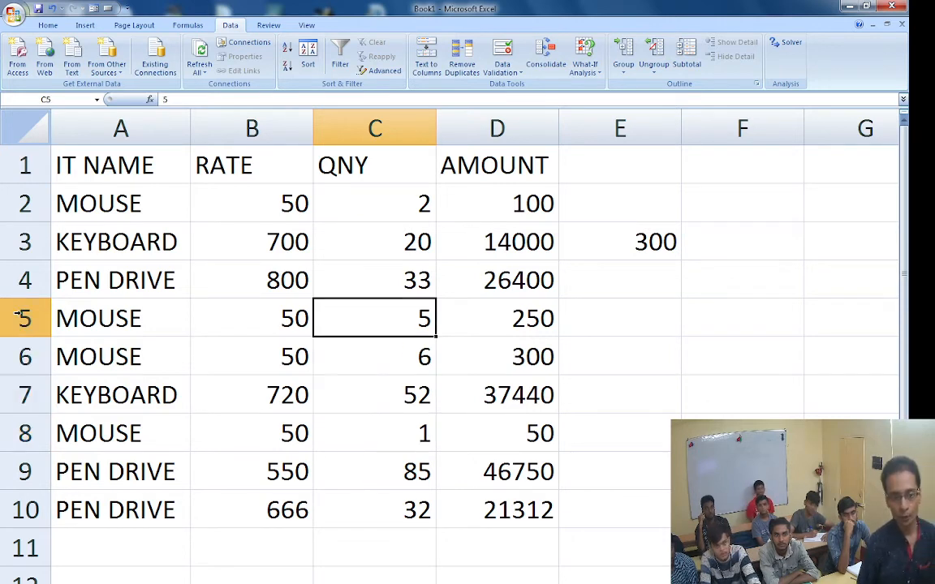
pyautogui.write('6')
pyautogui.press('Return')
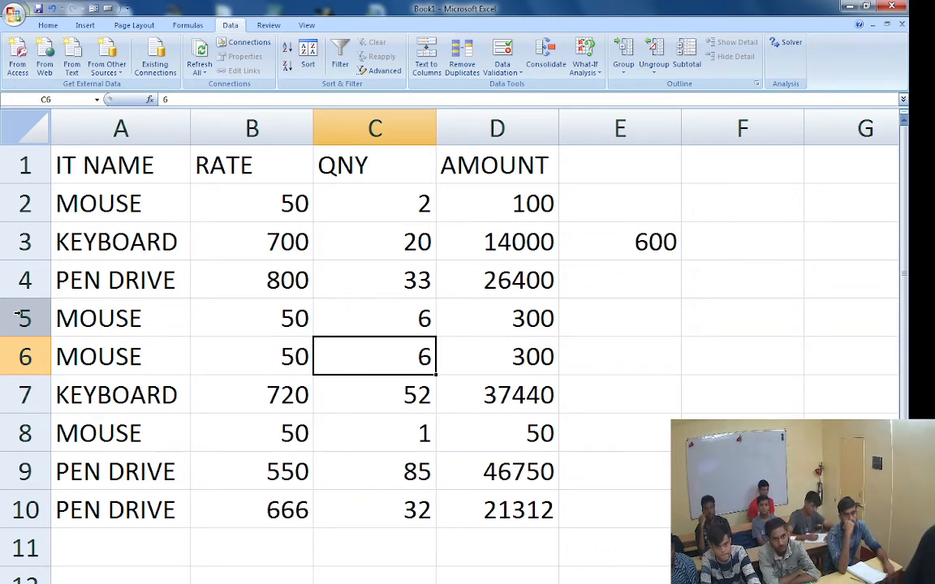
# Review the SUMIFS formula in E3 and its referenced ranges without changing it.
pyautogui.press('Right')
pyautogui.press('Right')
pyautogui.press('Right')
pyautogui.press('Left')
pyautogui.press('Up')
pyautogui.press('Up')
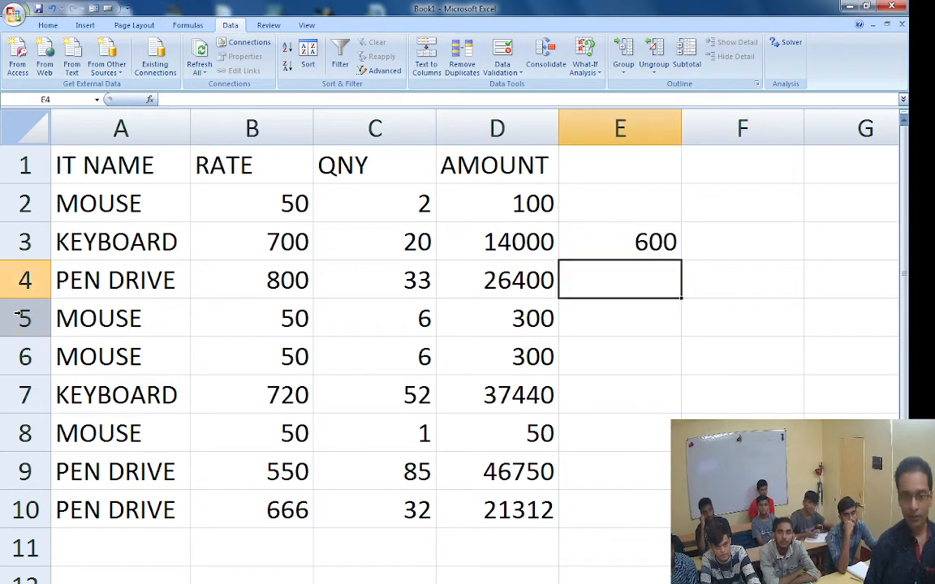
pyautogui.press('Up')
pyautogui.press('F2')
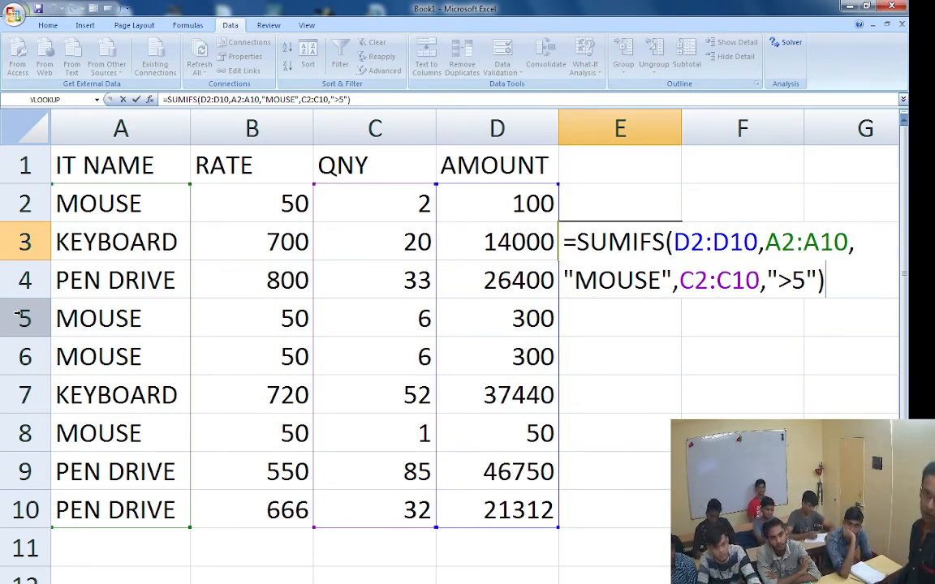
pyautogui.press('Return')
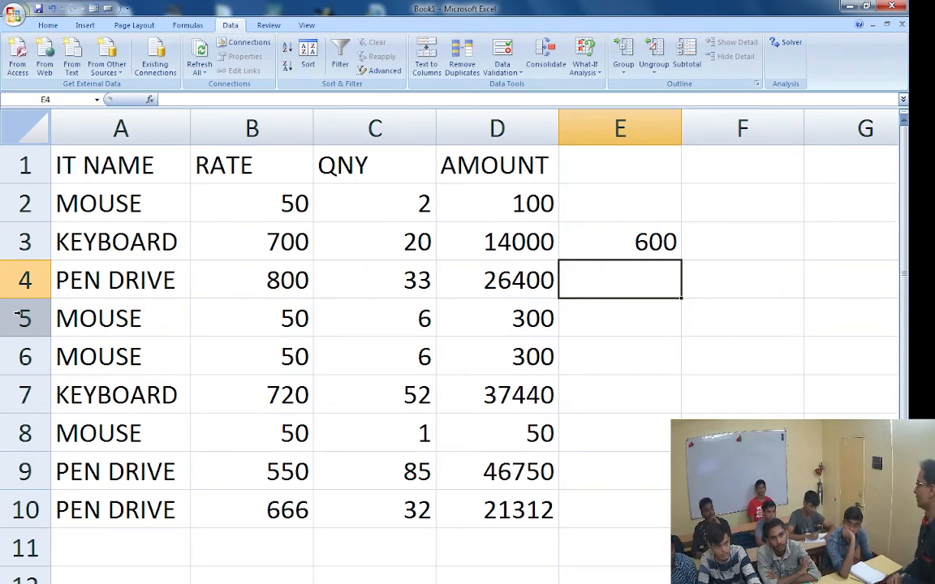
pyautogui.press('Up')
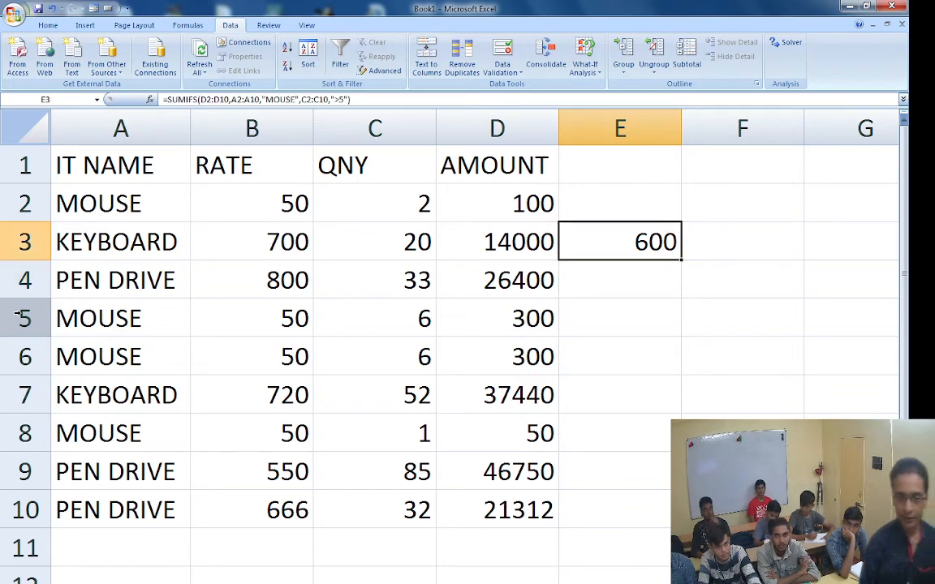
# Clear the SUMIFS formula from E3 and enter the criteria heading IT NAME in B12.
pyautogui.press('Delete')
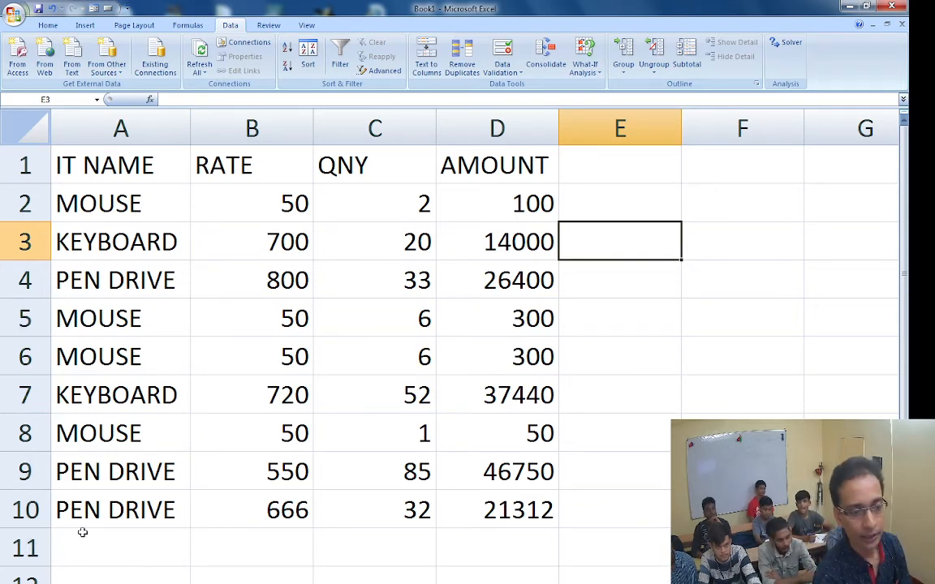
pyautogui.scroll(-1, 228, 446)
pyautogui.scroll(-1, 227, 446)
pyautogui.click(215, 491)
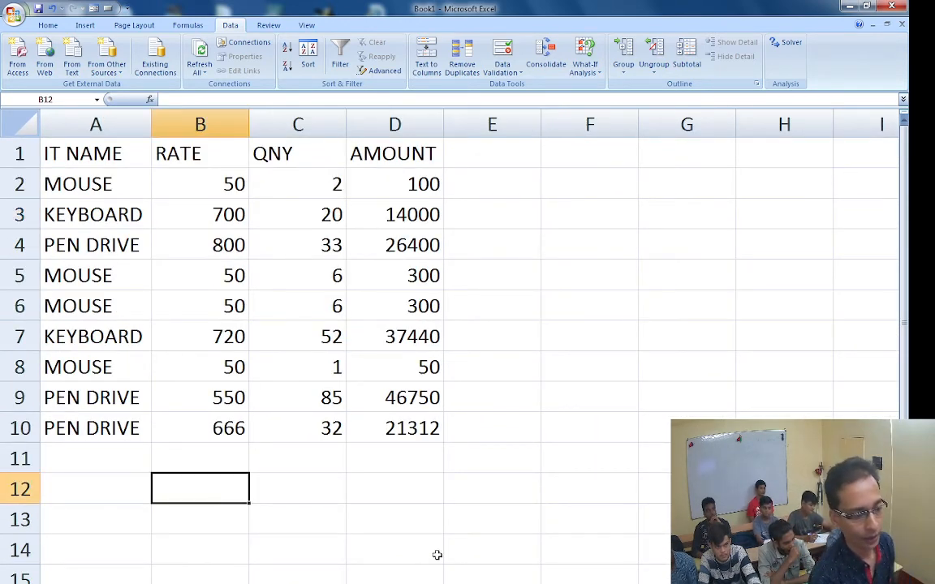
pyautogui.write('I')
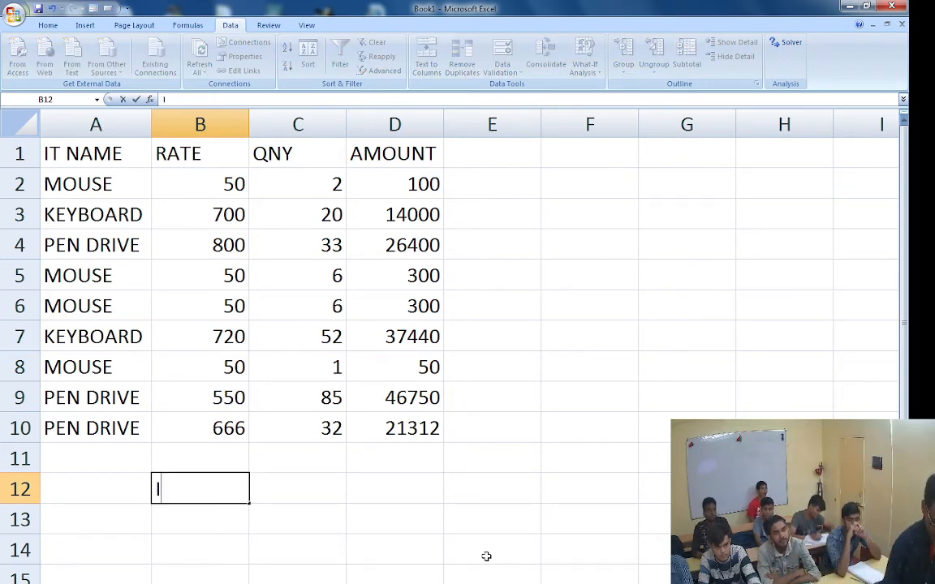
pyautogui.write('T NAME')
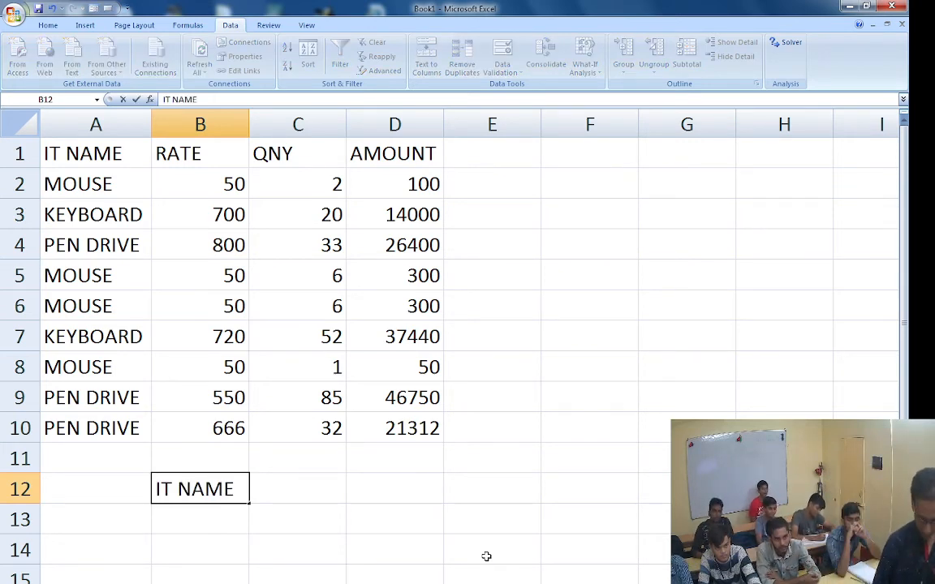
pyautogui.press('Return')
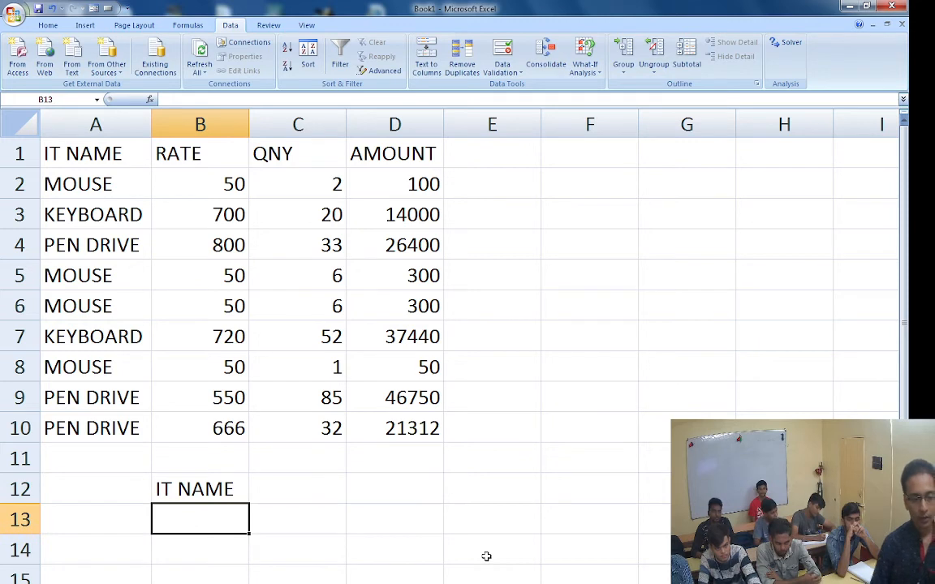
# Enter MOUSE as the item criterion in B13 and the heading QNT in C12.
pyautogui.write('MOUSE')
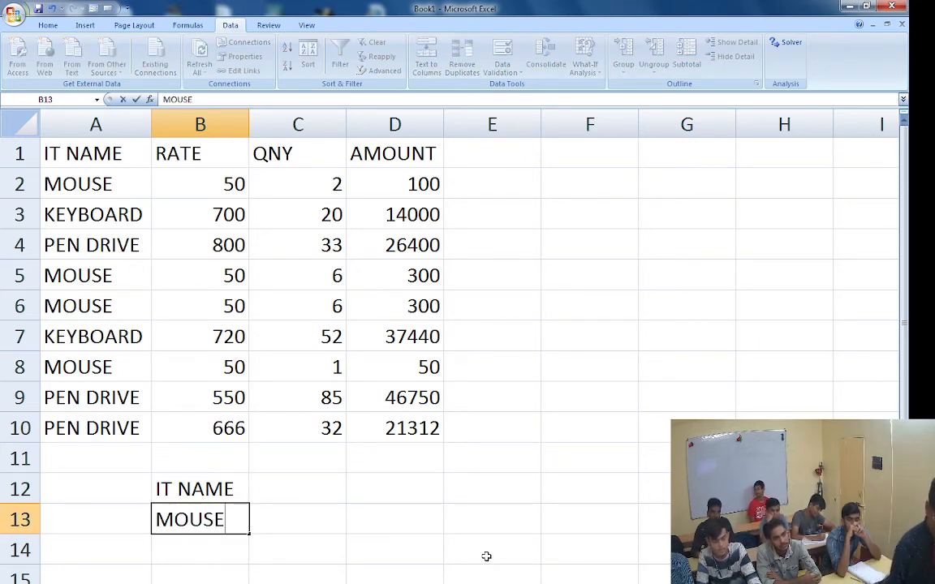
pyautogui.press('Tab')
pyautogui.press('Up')
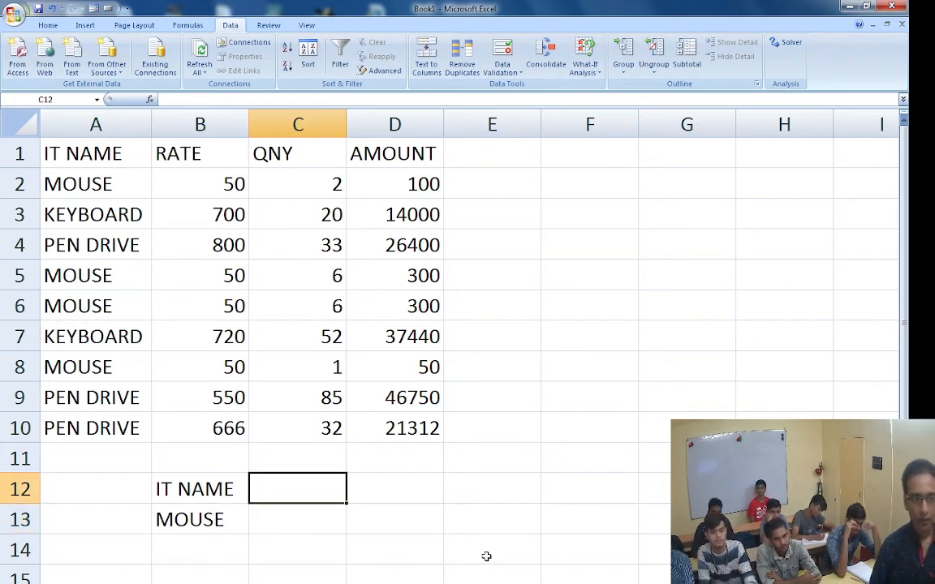
pyautogui.write('QNT')
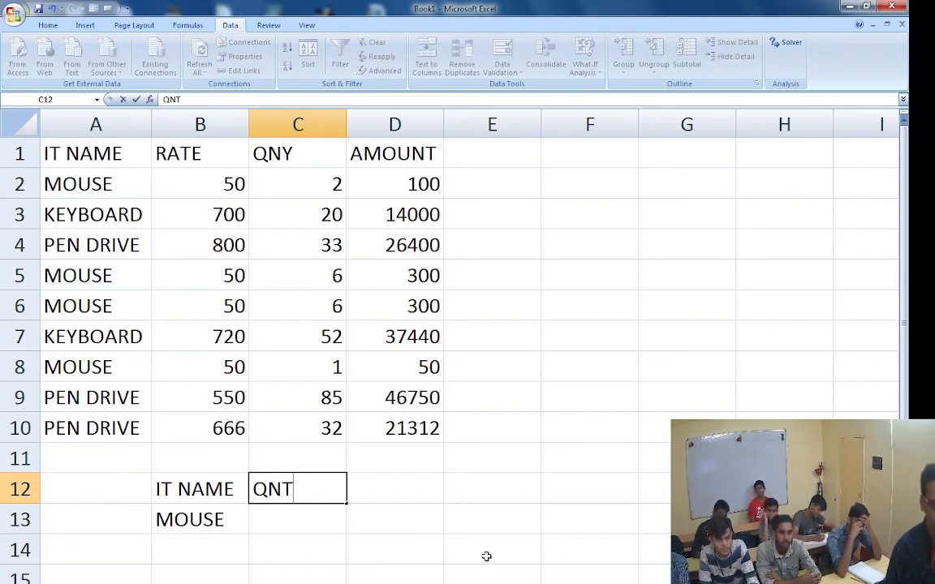
pyautogui.press('BackSpace')
pyautogui.write('Y')
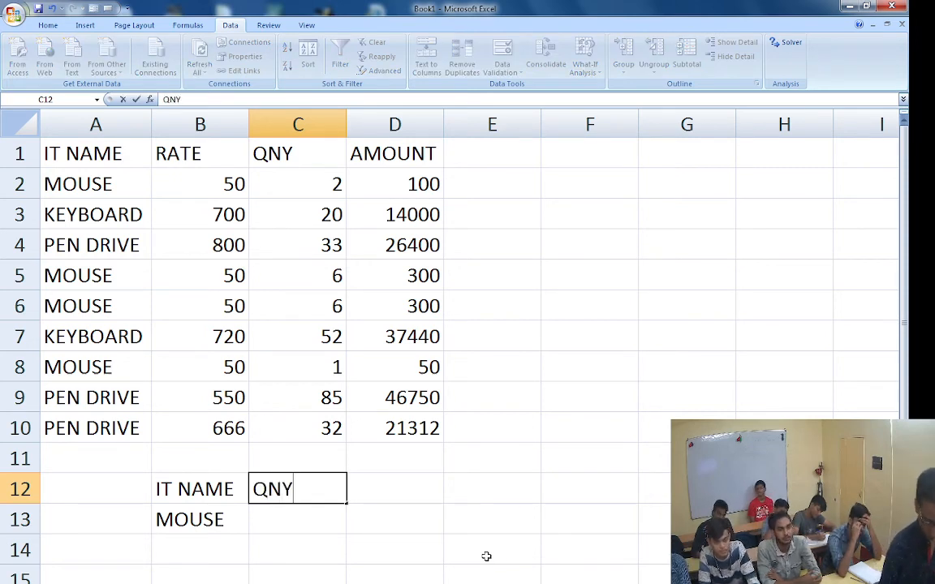
pyautogui.press('Return')
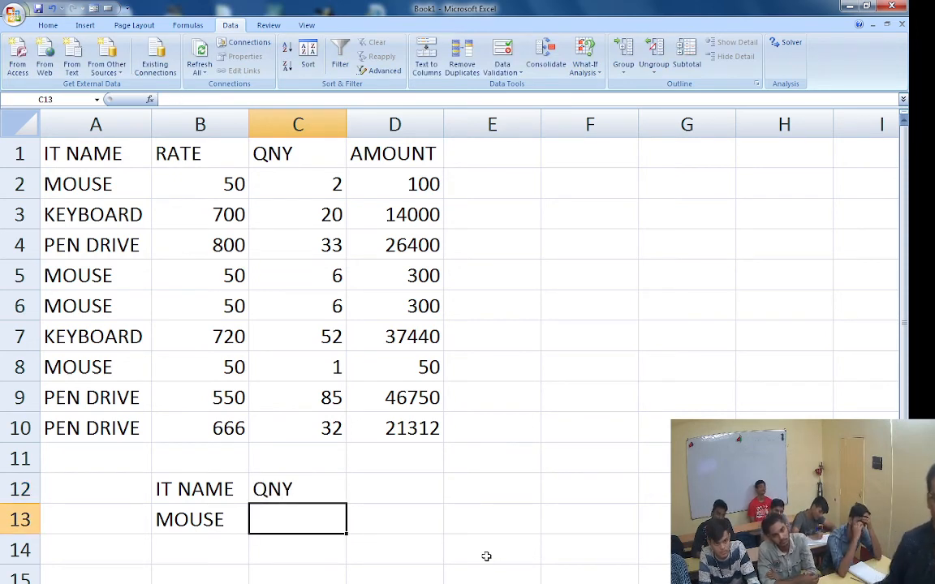
pyautogui.press('Up')
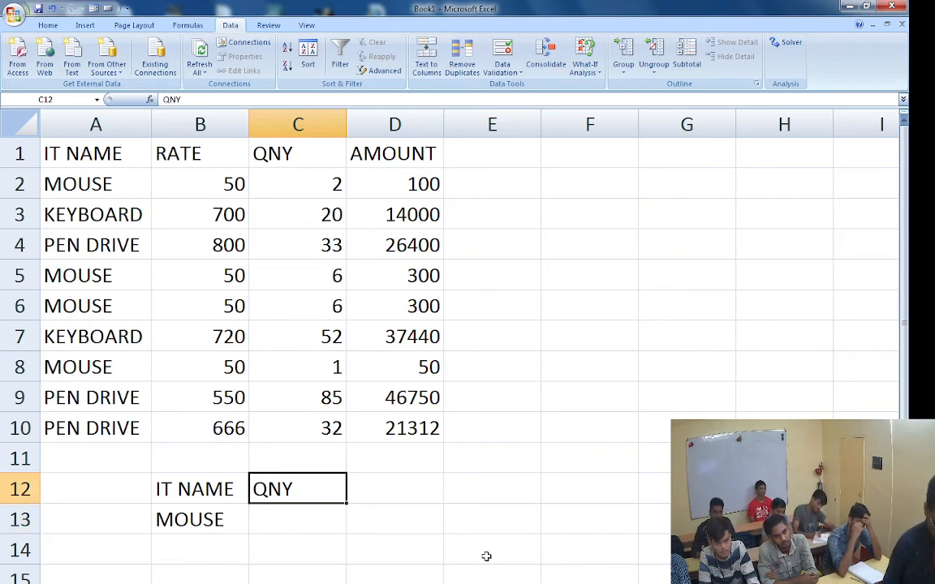
pyautogui.write('QNT')
pyautogui.press('Up')
# Change the quantity column heading in C1 to QNT so it matches the criteria heading.
pyautogui.press('Up')
pyautogui.press('Up')
pyautogui.press('Up')
pyautogui.press('Up')
pyautogui.press('Up')
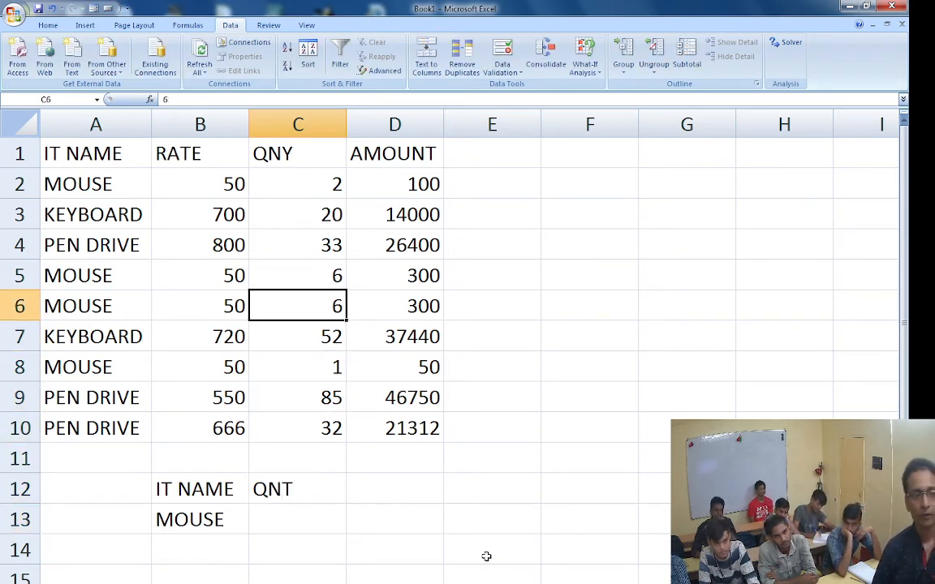
pyautogui.press('Up')
pyautogui.press('Up')
pyautogui.press('Up')
pyautogui.press('Up')
pyautogui.press('Up')
pyautogui.write('QNT')
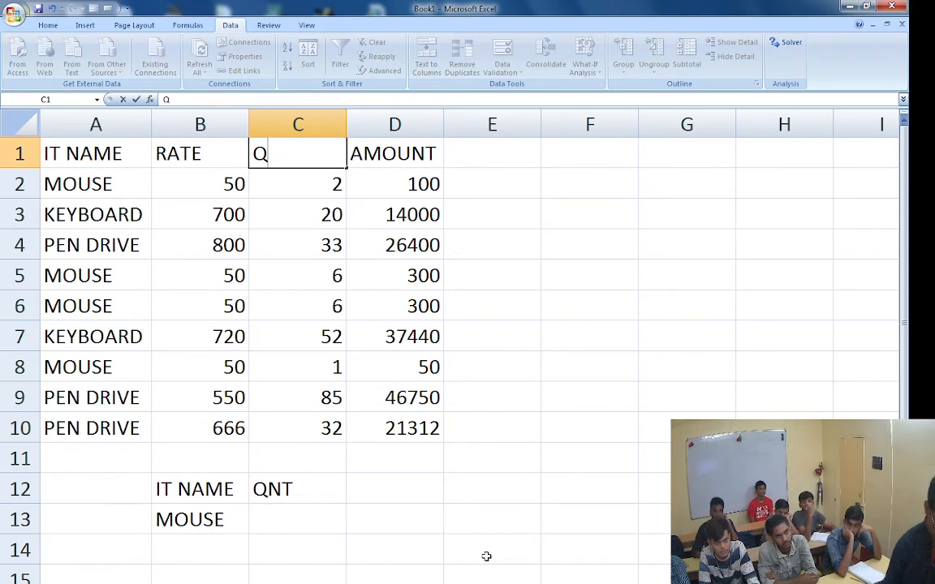
pyautogui.press('Down')
# Enter the quantity criterion >5 in C13 under the QNT heading.
pyautogui.press('Down')
pyautogui.press('Down')
pyautogui.press('Down')
pyautogui.press('Down')
pyautogui.press('Down')
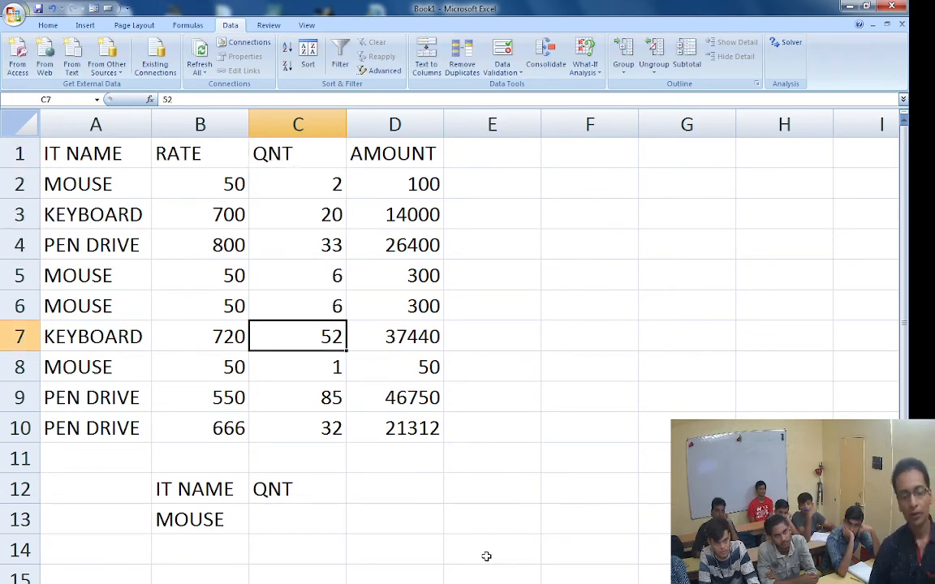
pyautogui.press('Down')
pyautogui.press('Down')
pyautogui.press('Down')
pyautogui.press('Down')
pyautogui.press('Down')
pyautogui.press('Down')
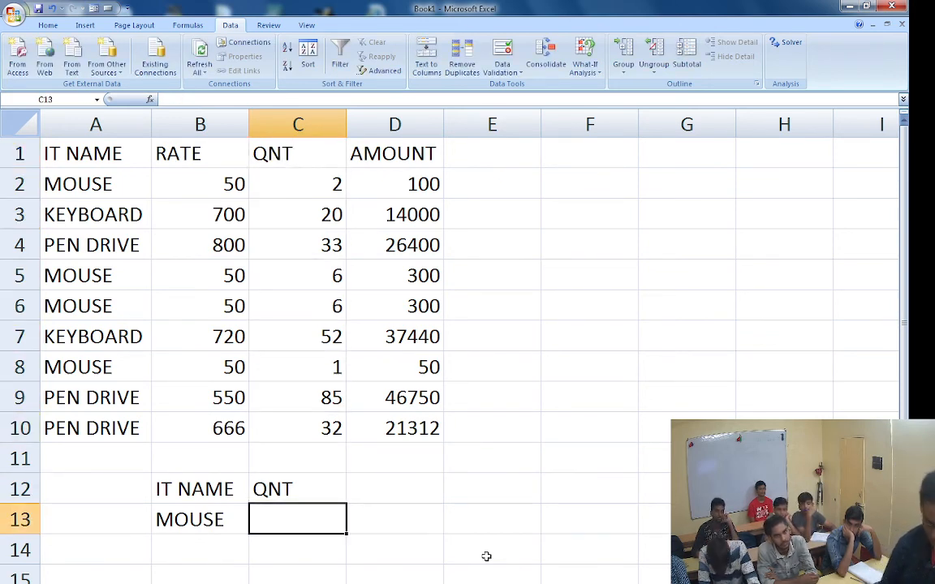
pyautogui.write('>5')
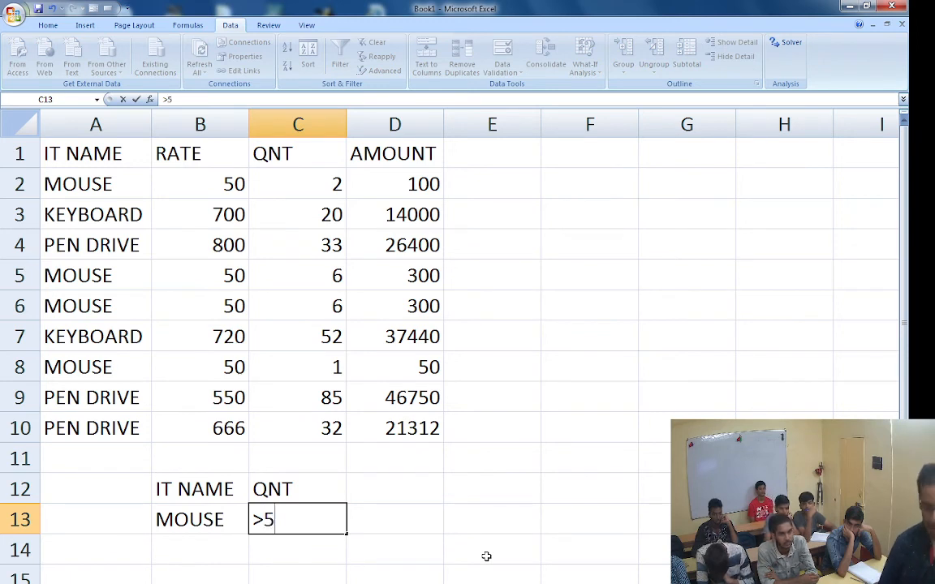
pyautogui.press('Return')
# Enter the heading TA in D12 beside the criteria headings.
pyautogui.press('Right')
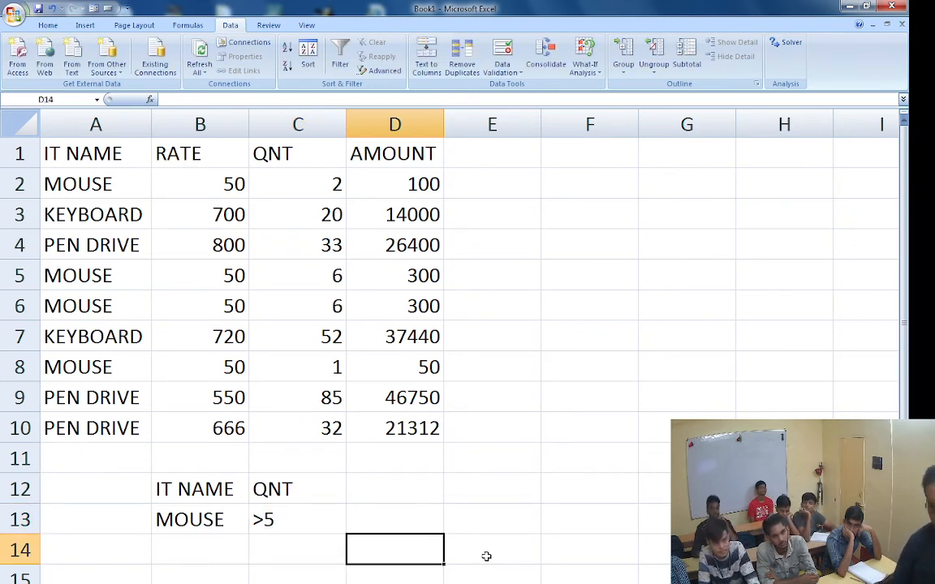
pyautogui.press('Up')
pyautogui.press('Up')
pyautogui.write('TA')
pyautogui.press('Return')
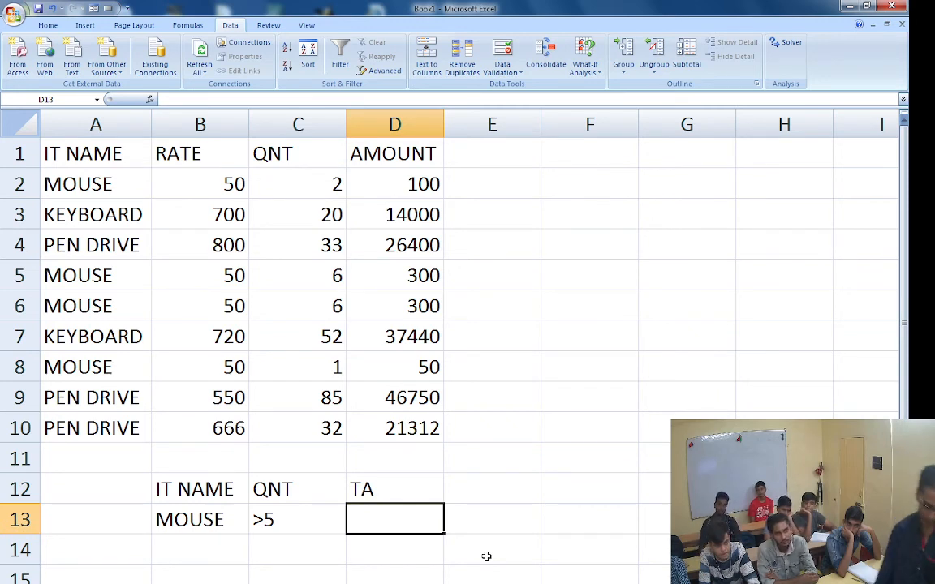
# Start a DSUM formula in D13 with A1:D10 as the database and D1 as the field.
pyautogui.write('=DSUM')
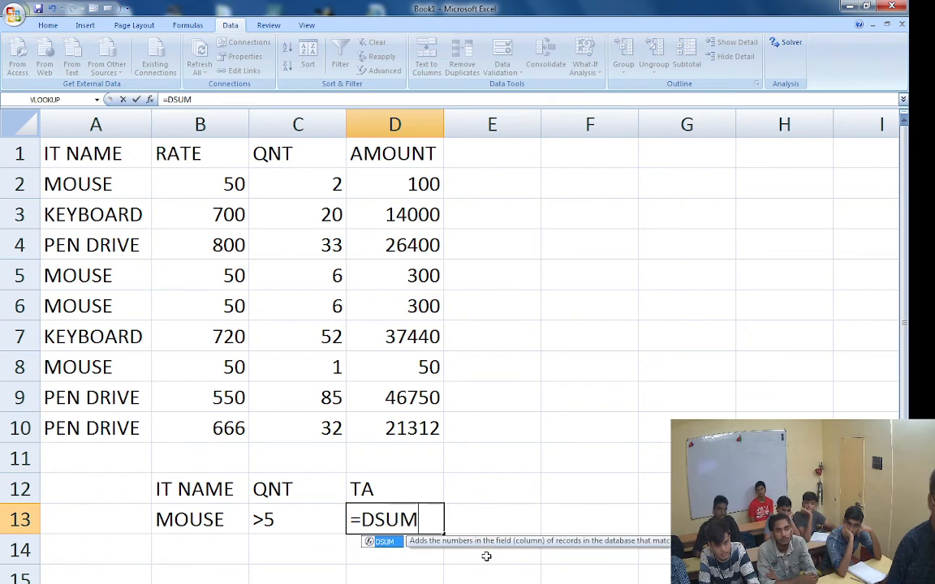
pyautogui.write('(')
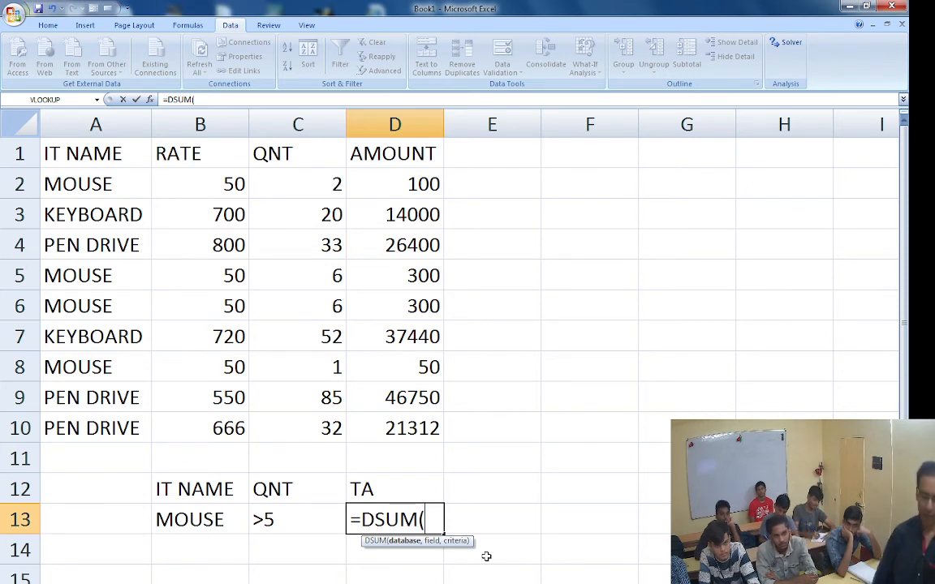
pyautogui.moveTo(90, 154); pyautogui.dragTo(401, 413)
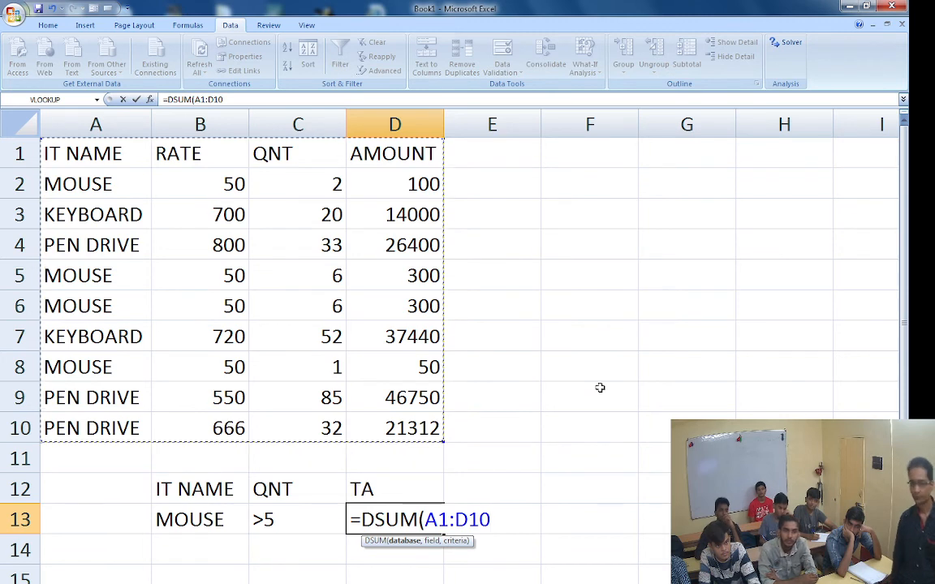
pyautogui.write(',')
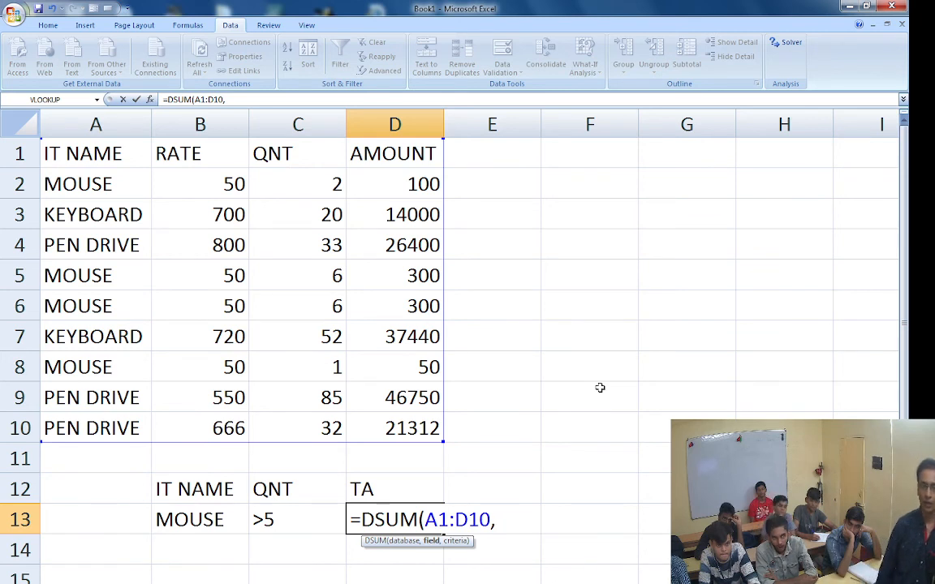
pyautogui.write('D1')
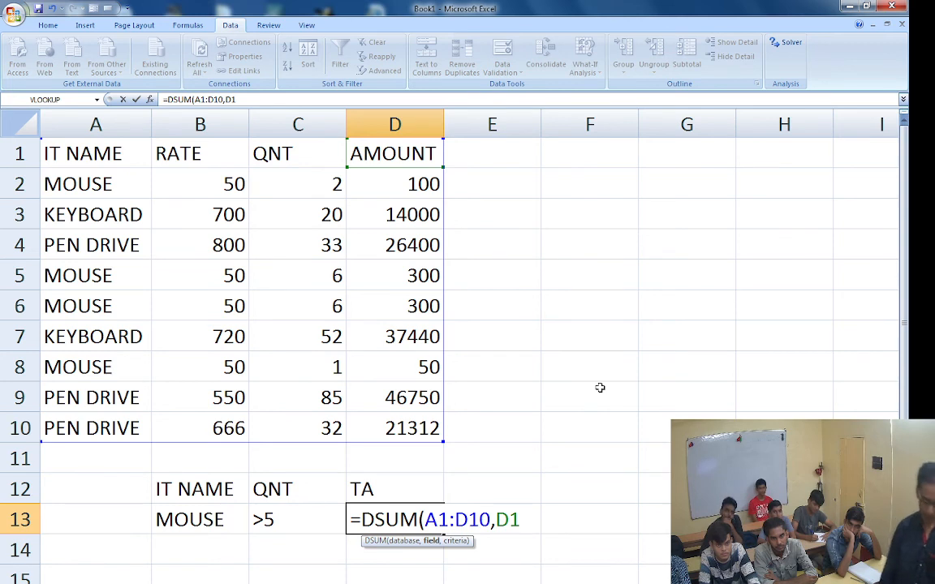
# Add B12:C13 as the criteria range and complete the DSUM formula in D13.
pyautogui.write(',')
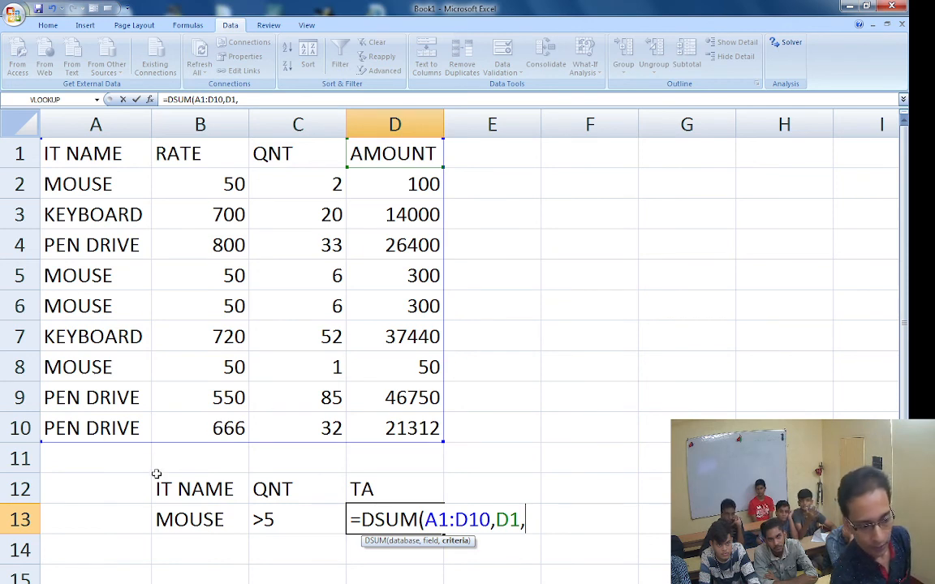
pyautogui.click(221, 489)
pyautogui.moveTo(221, 489); pyautogui.dragTo(290, 519)
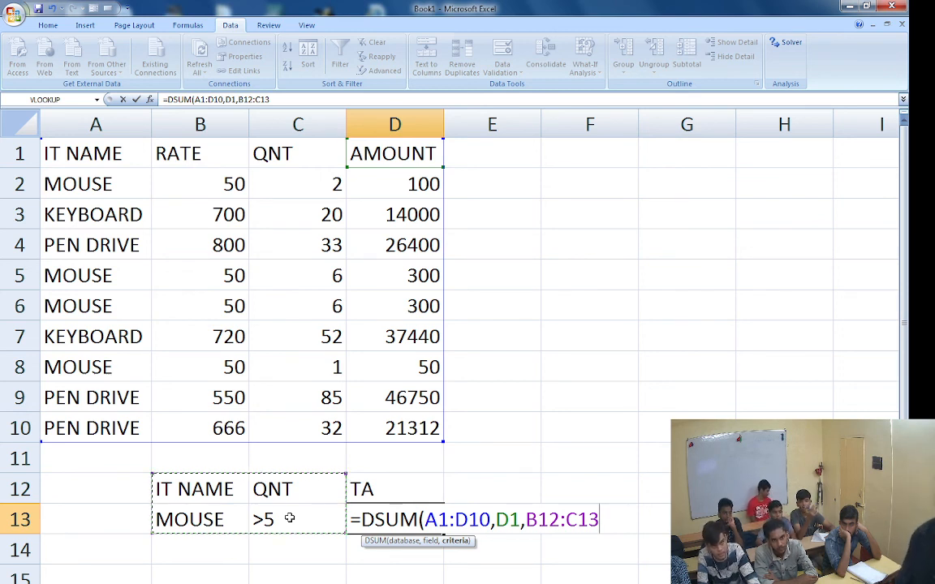
pyautogui.write(')')
pyautogui.press('Return')
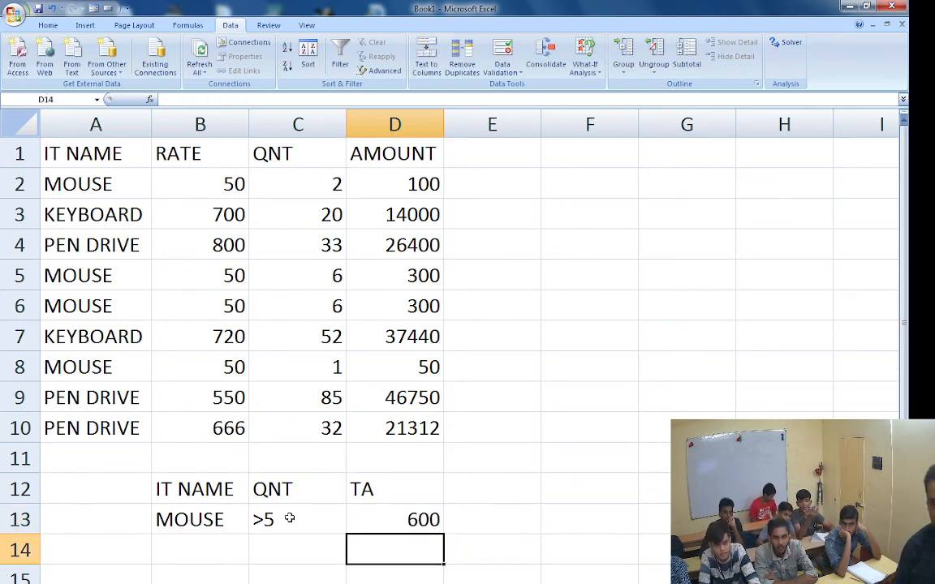
# Review the DSUM formula in D13 and its database, field and criteria references without changing it.
pyautogui.press('Up')
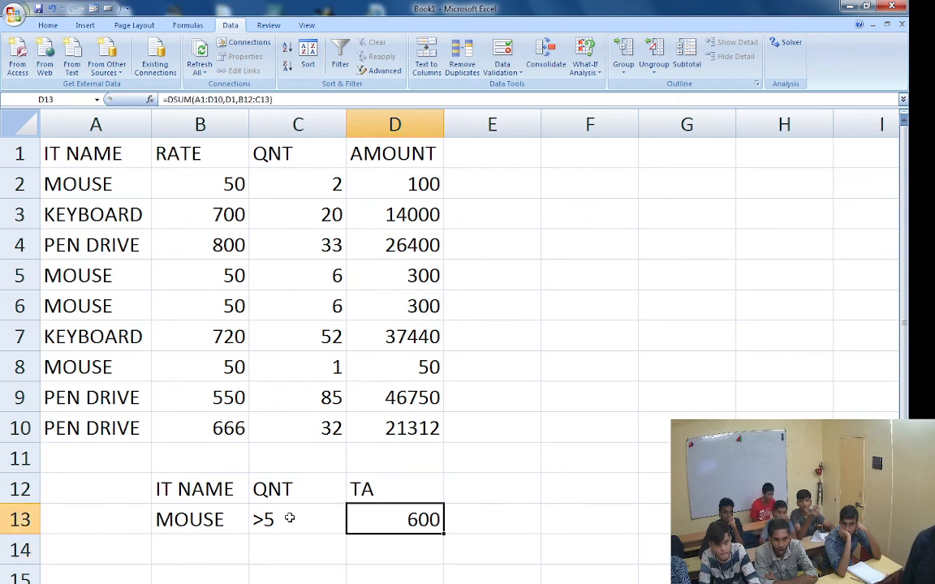
pyautogui.press('F2')
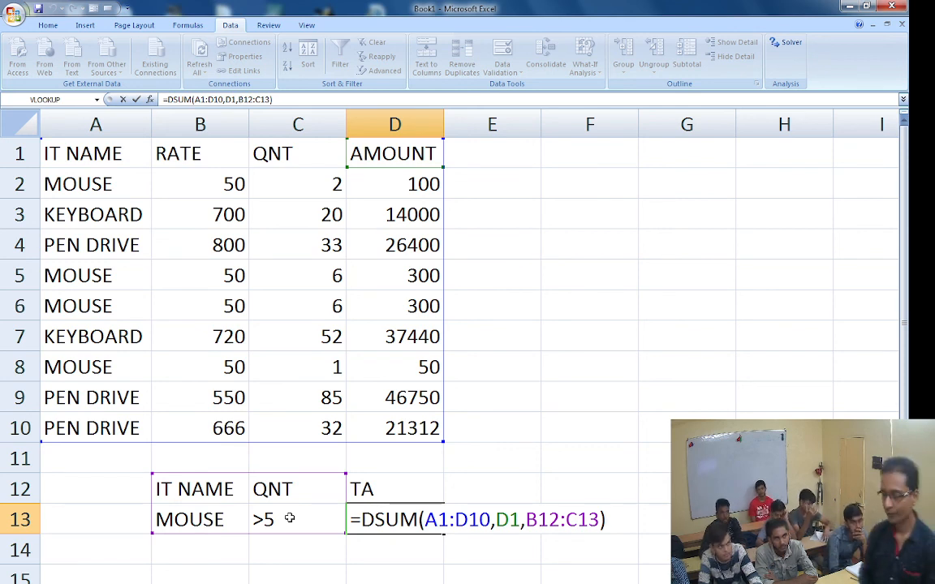
pyautogui.press('Return')
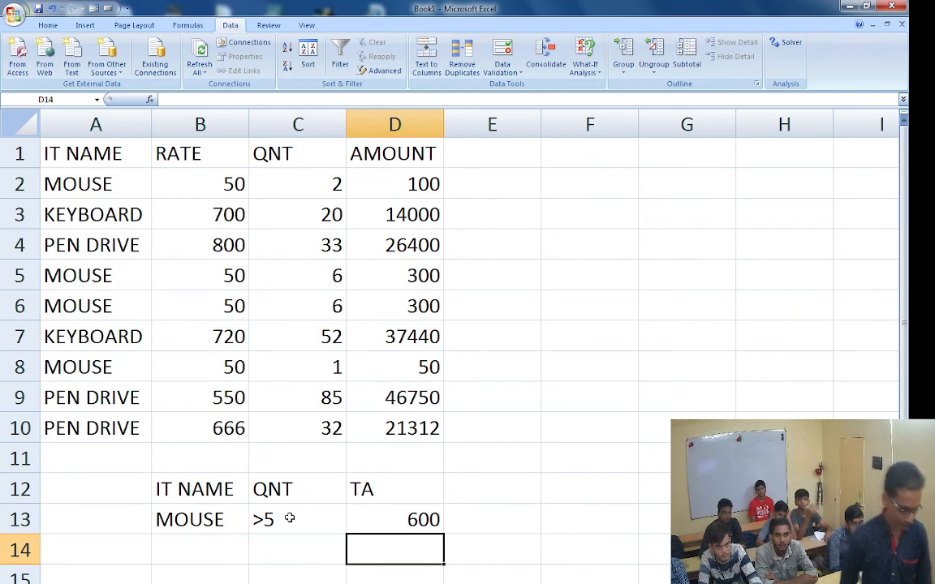